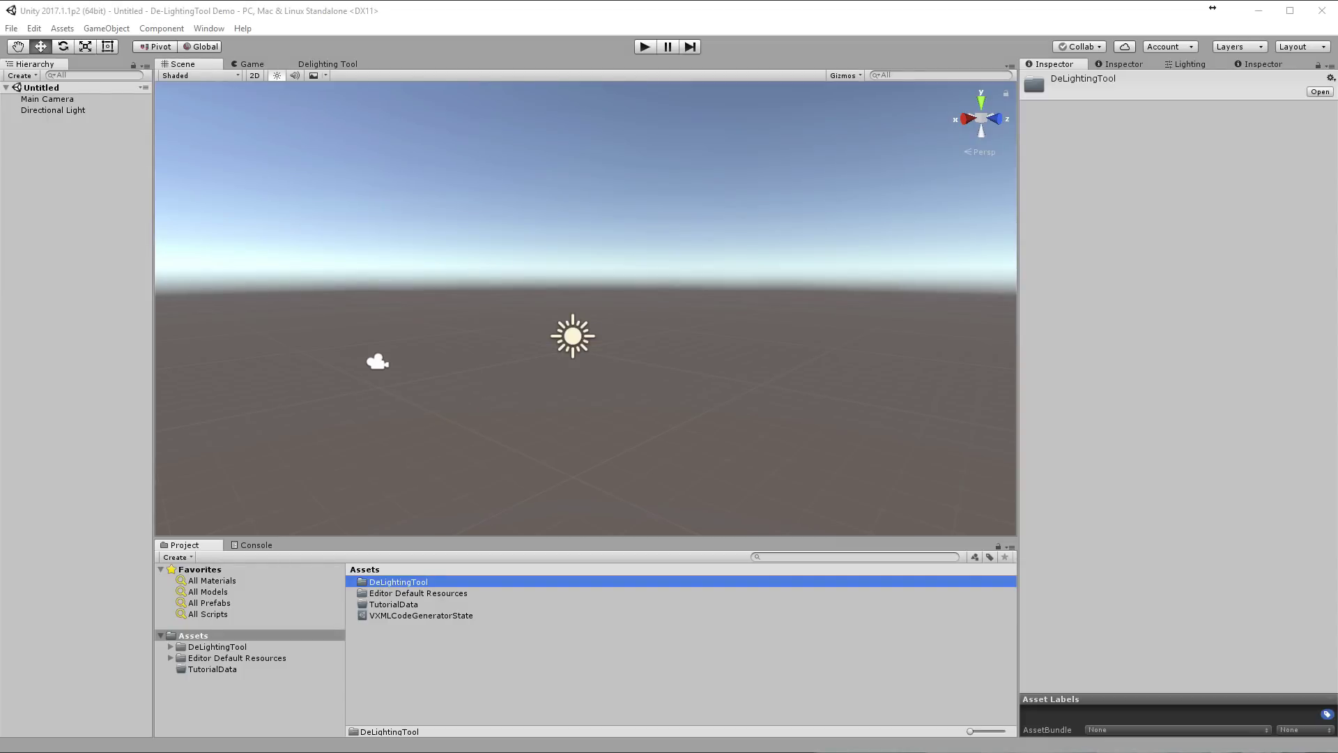
Step: In Player settings under Other Settings, change Color Space from Gamma to Linear
{"action": "left_click", "coordinate": [34, 28]}
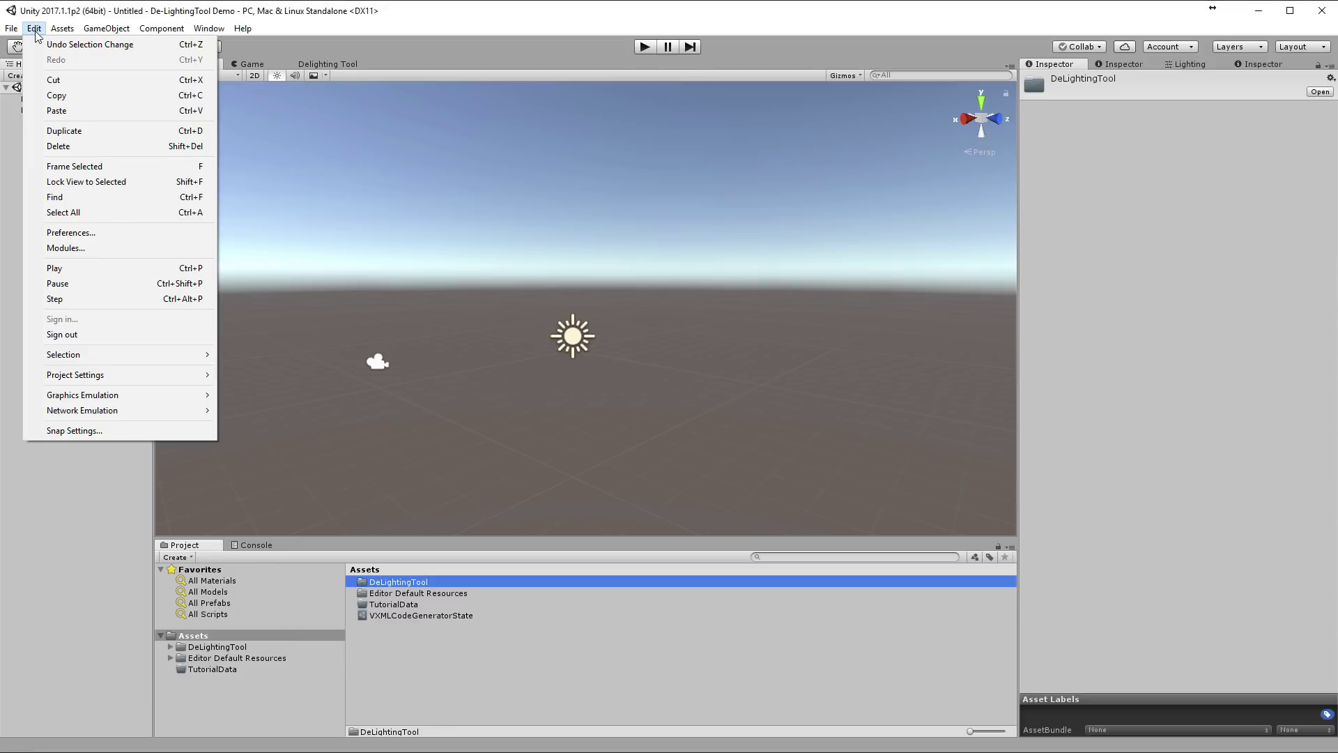
{"action": "mouse_move", "coordinate": [88, 377]}
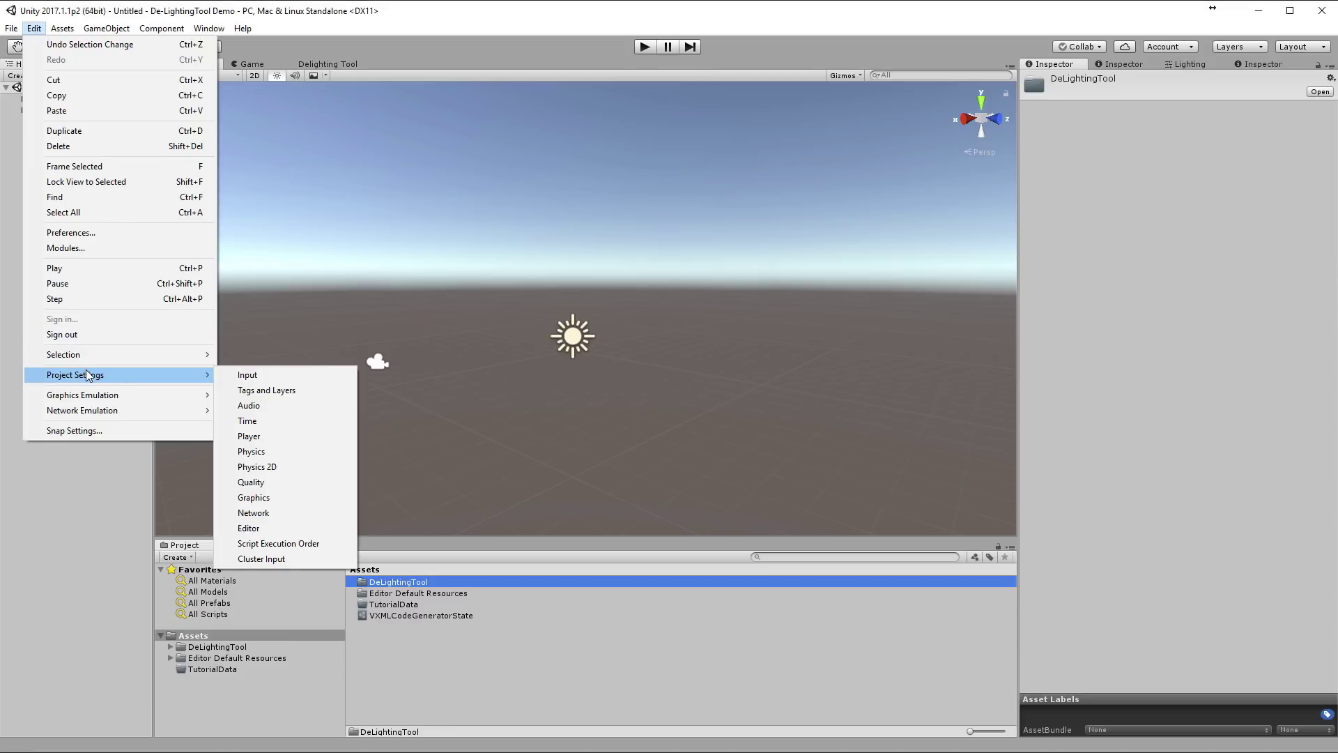
{"action": "left_click", "coordinate": [275, 438]}
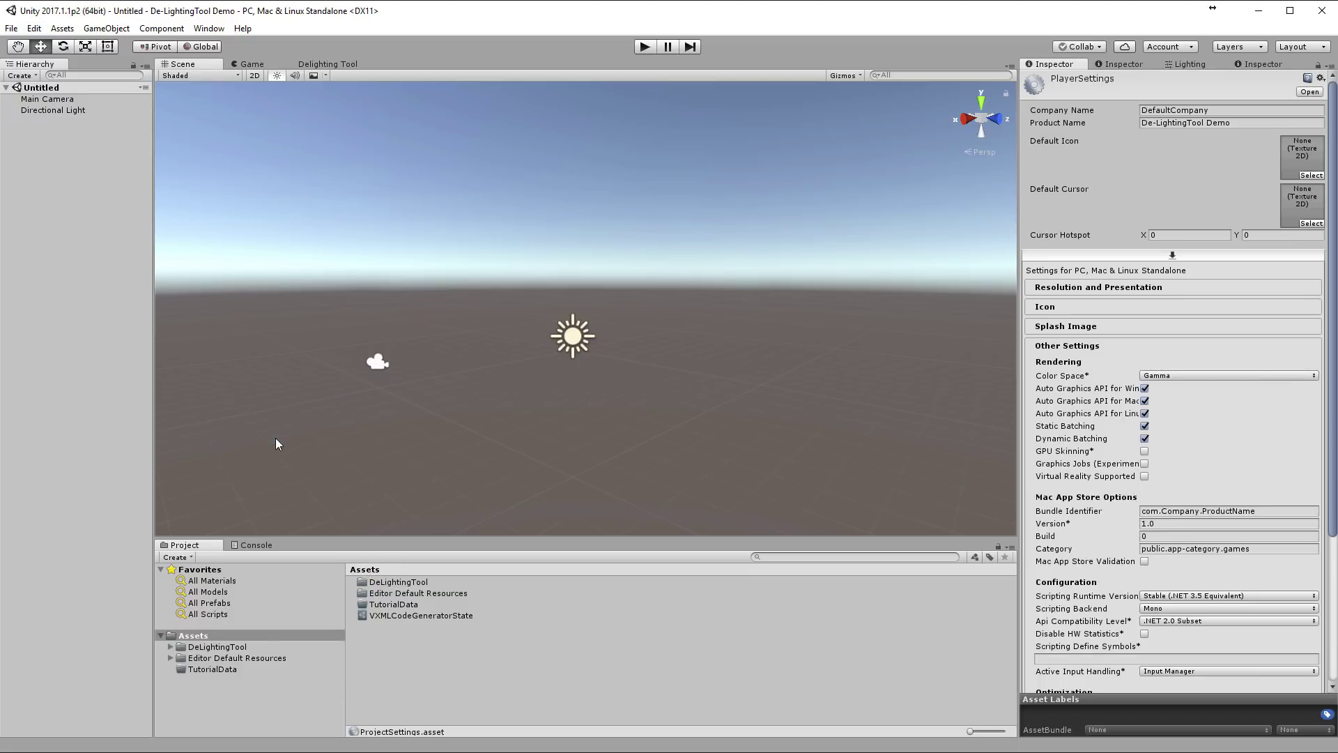
{"action": "left_click", "coordinate": [1075, 349]}
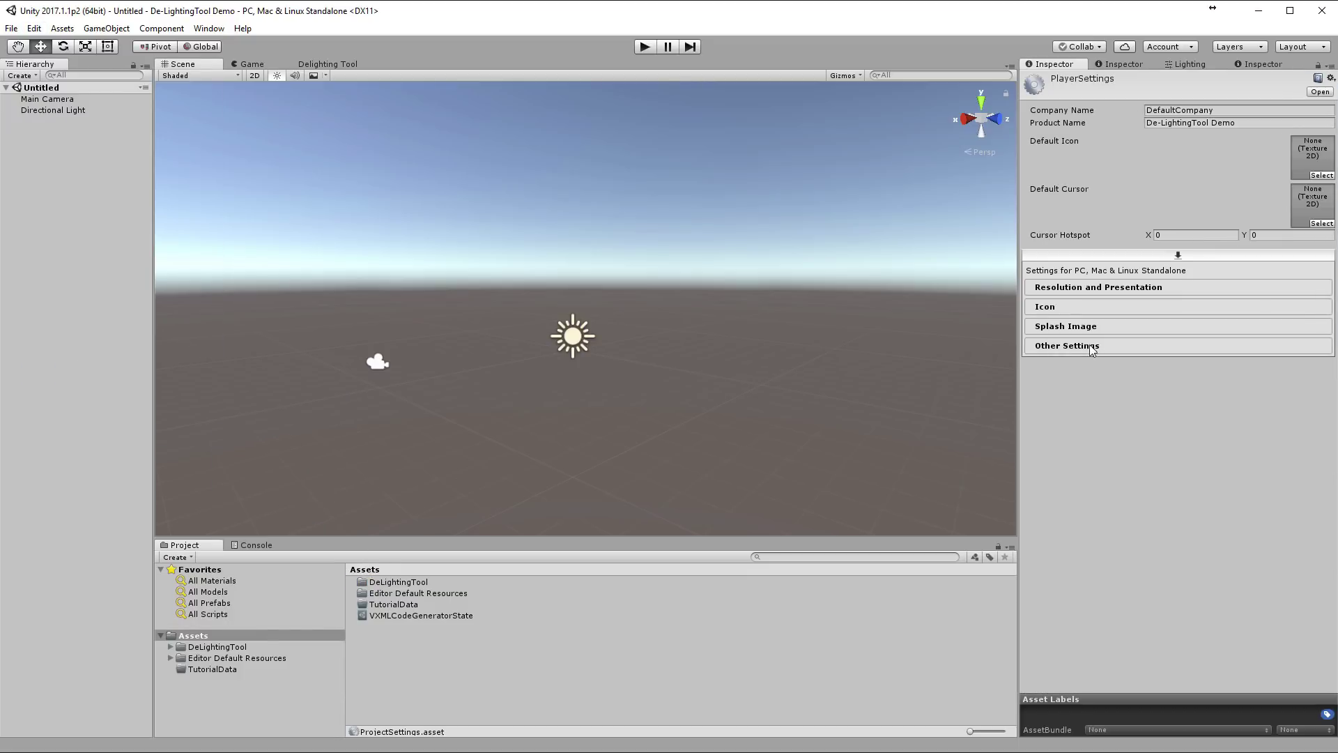
{"action": "left_click", "coordinate": [1076, 350]}
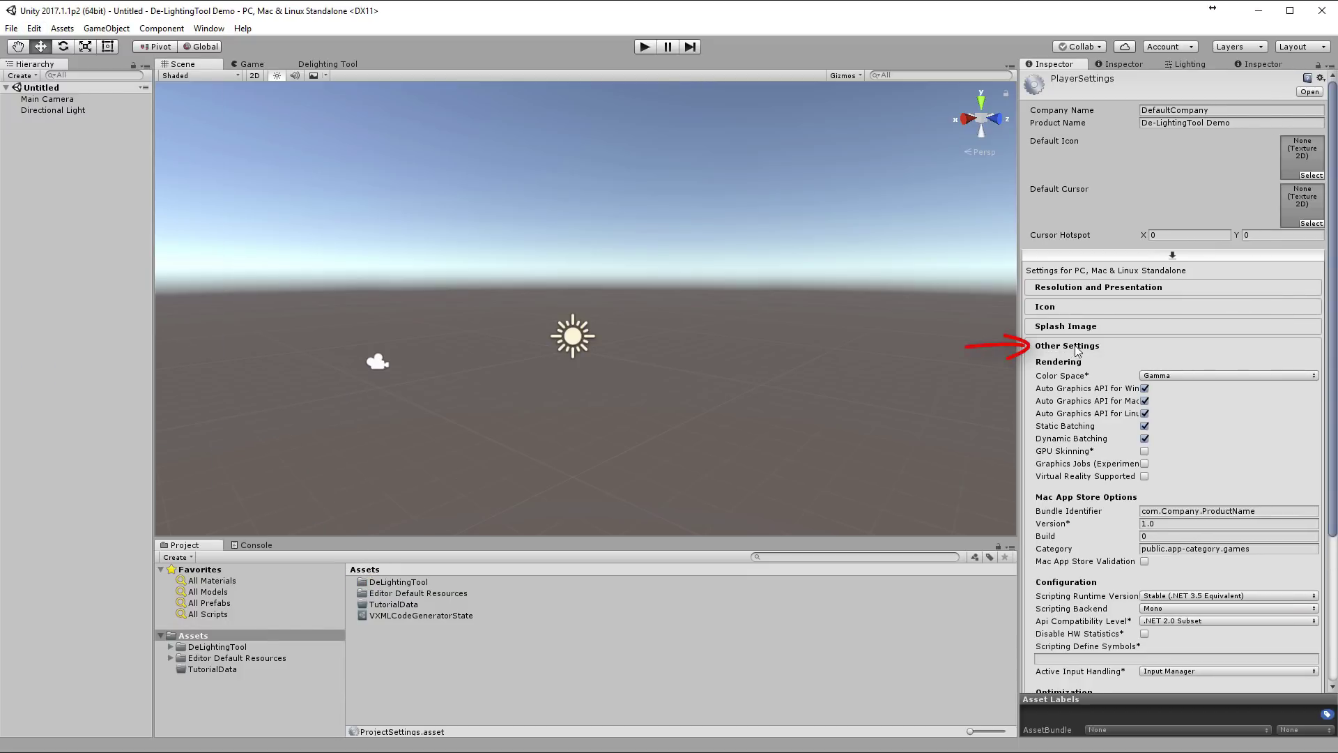
{"action": "left_click", "coordinate": [1236, 377]}
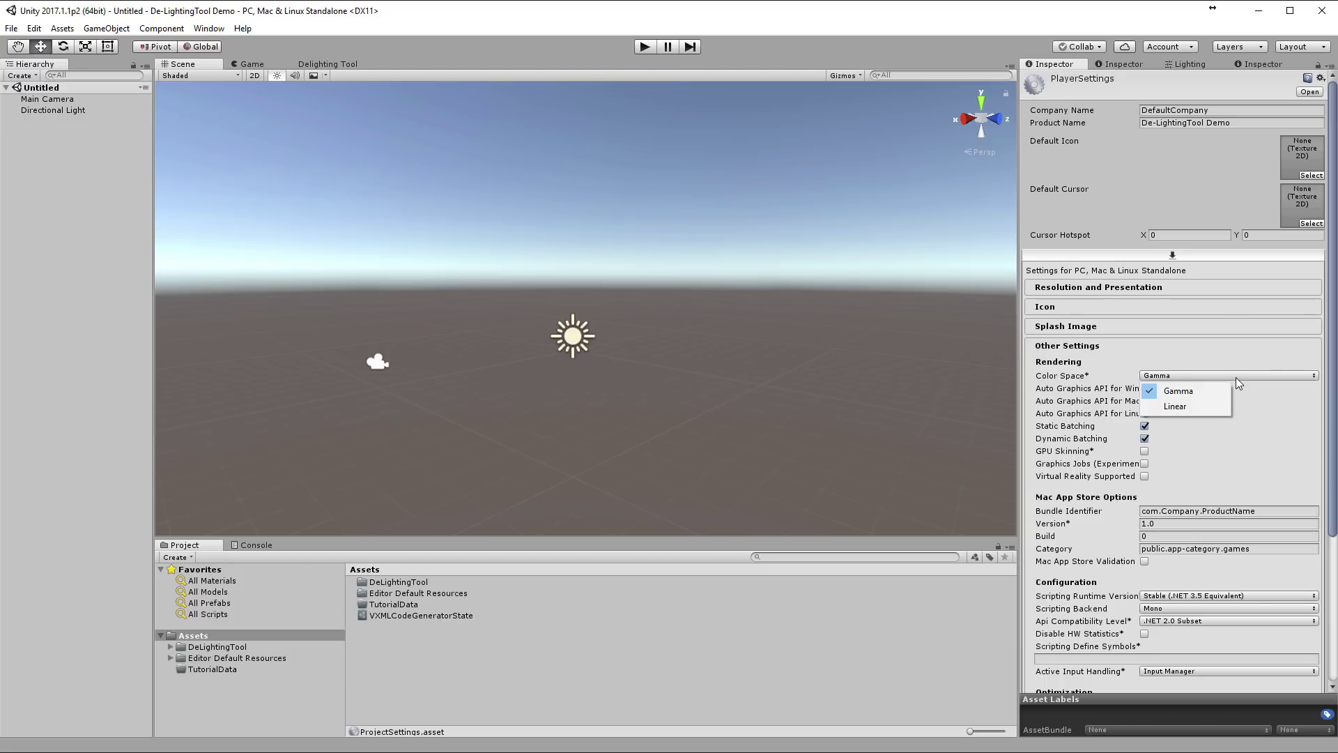
{"action": "left_click", "coordinate": [1182, 406]}
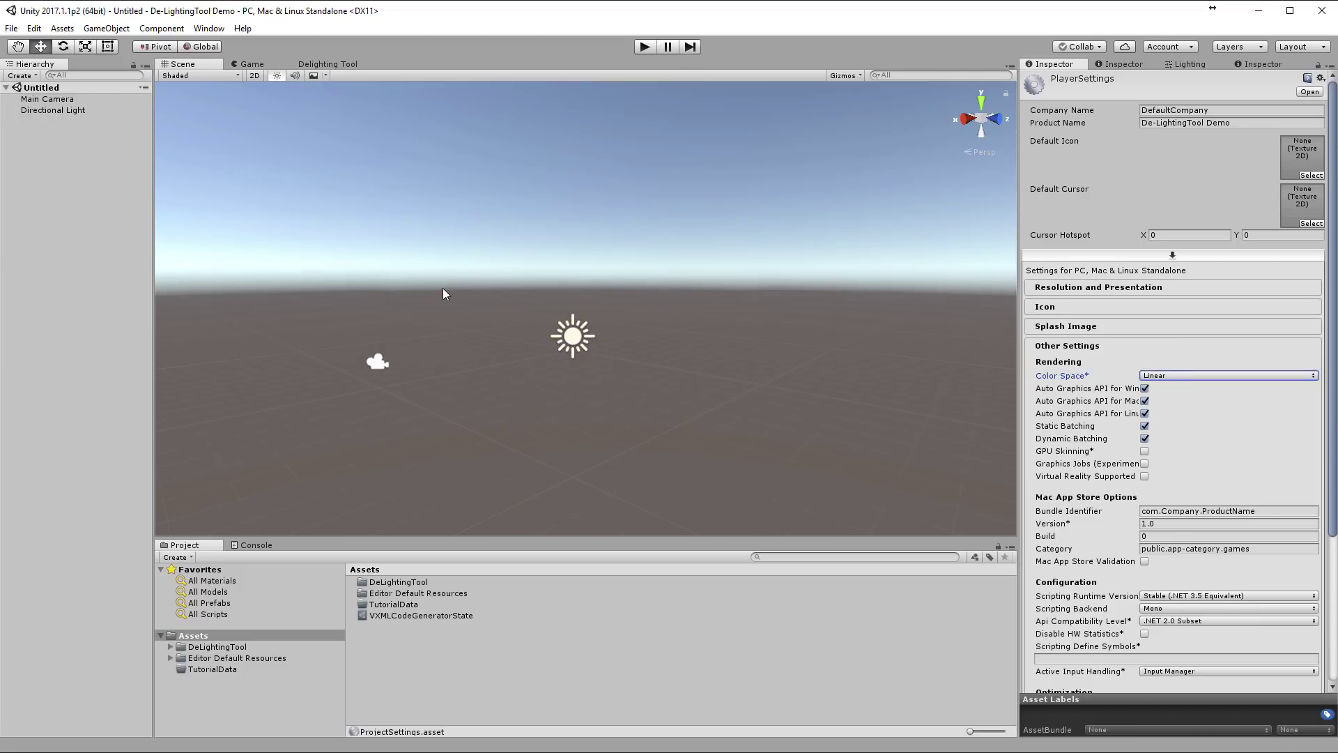
{"action": "left_click", "coordinate": [223, 29]}
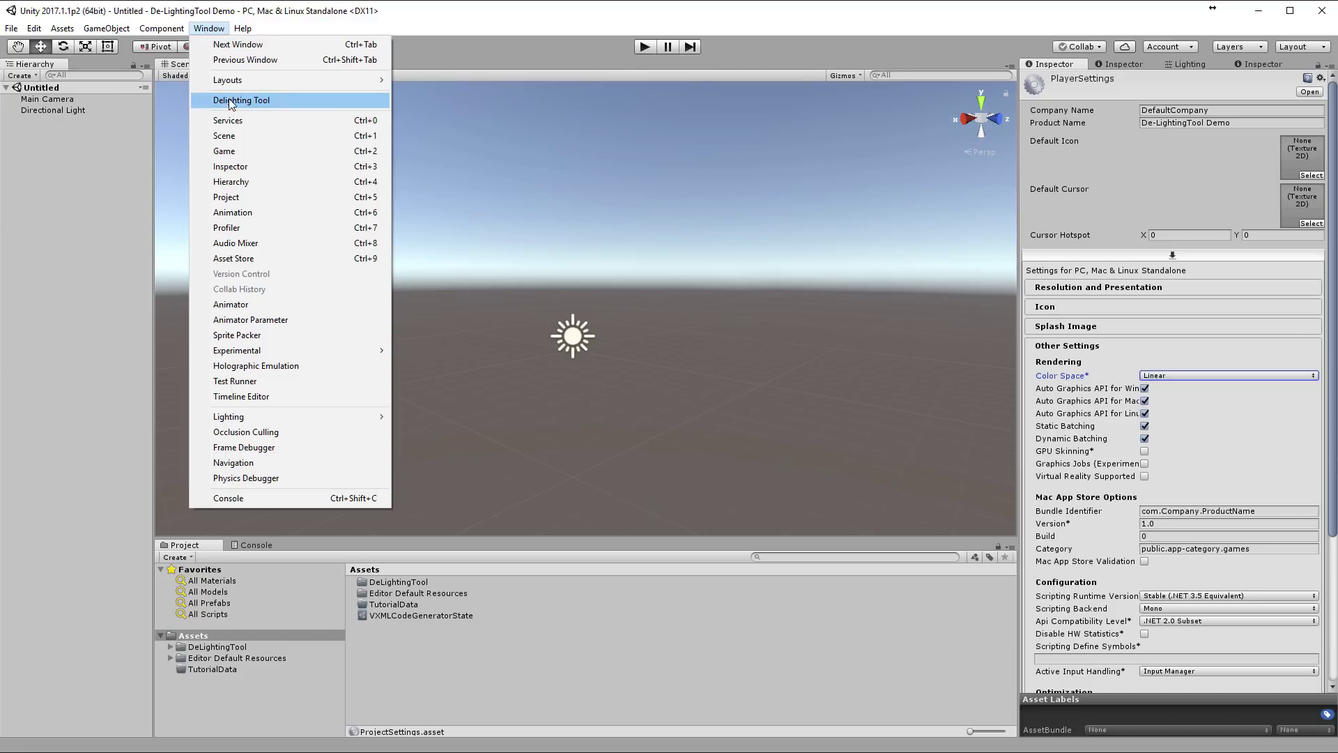
Step: Open the Delighting Tool window and create a new folder named Rock01 inside TutorialData
{"action": "left_click", "coordinate": [278, 100]}
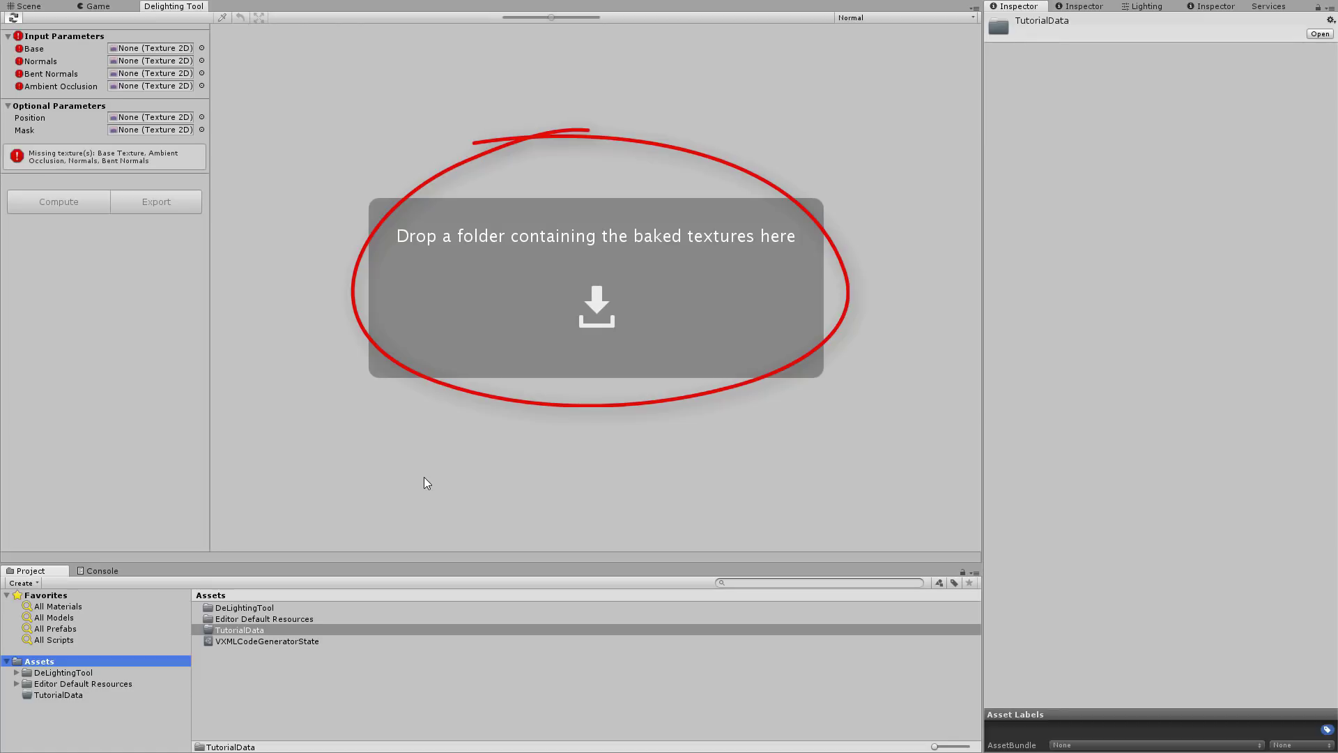
{"action": "double_click", "coordinate": [247, 631]}
{"action": "right_click", "coordinate": [345, 633]}
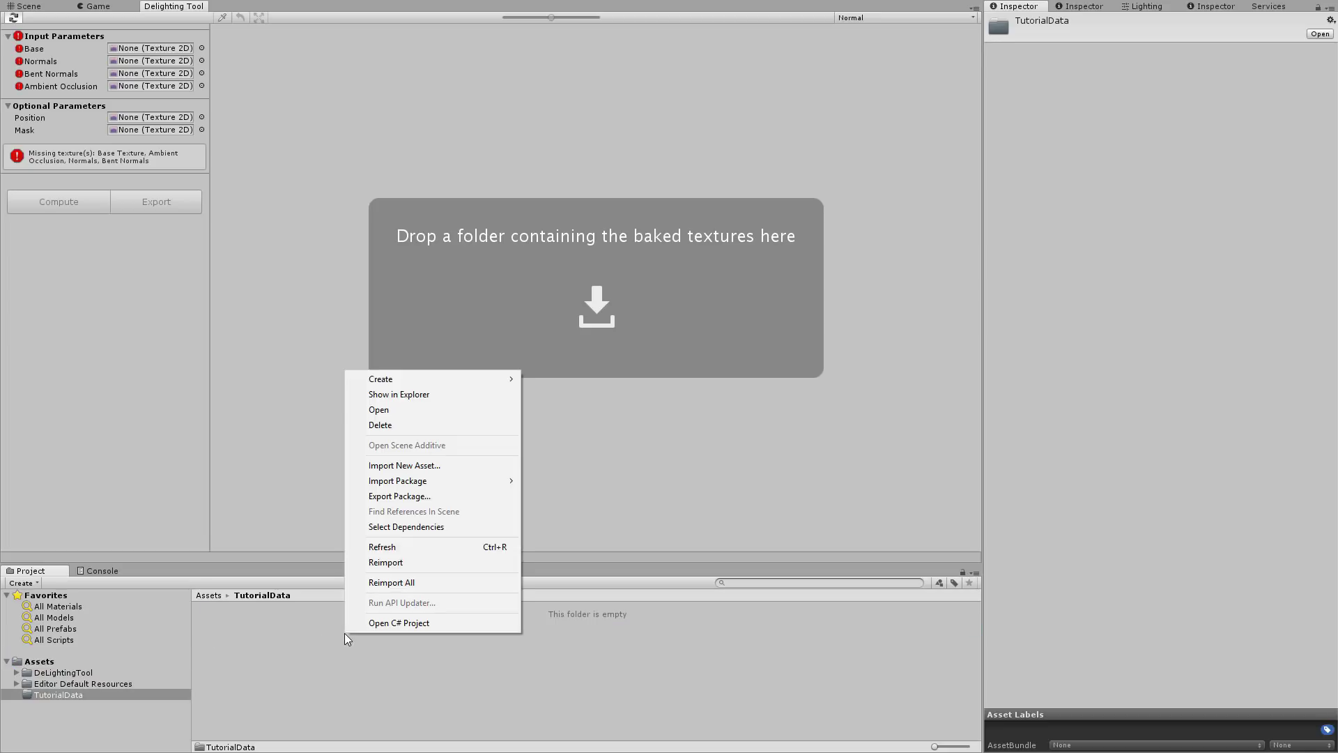
{"action": "mouse_move", "coordinate": [422, 379]}
{"action": "left_click", "coordinate": [555, 380]}
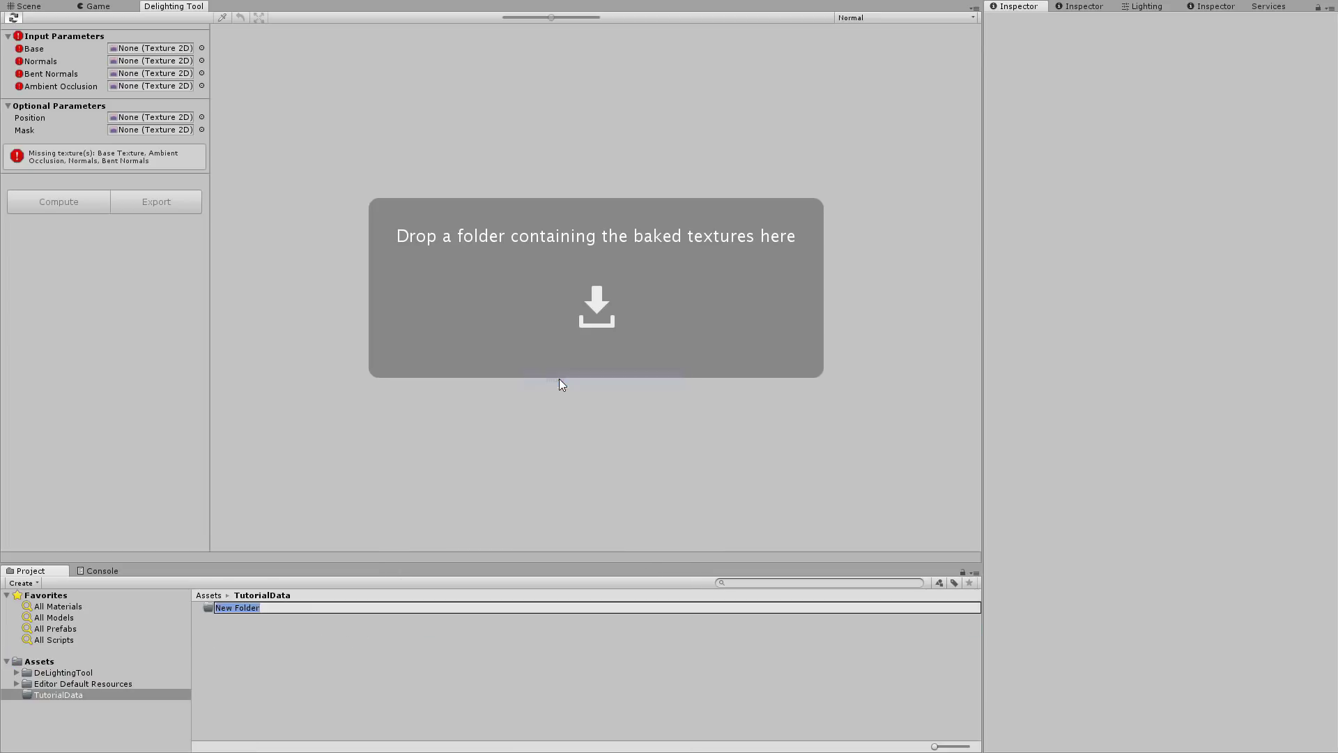
{"action": "type", "text": "Rock01"}
{"action": "key", "text": "Return"}
{"action": "key", "text": "Return"}
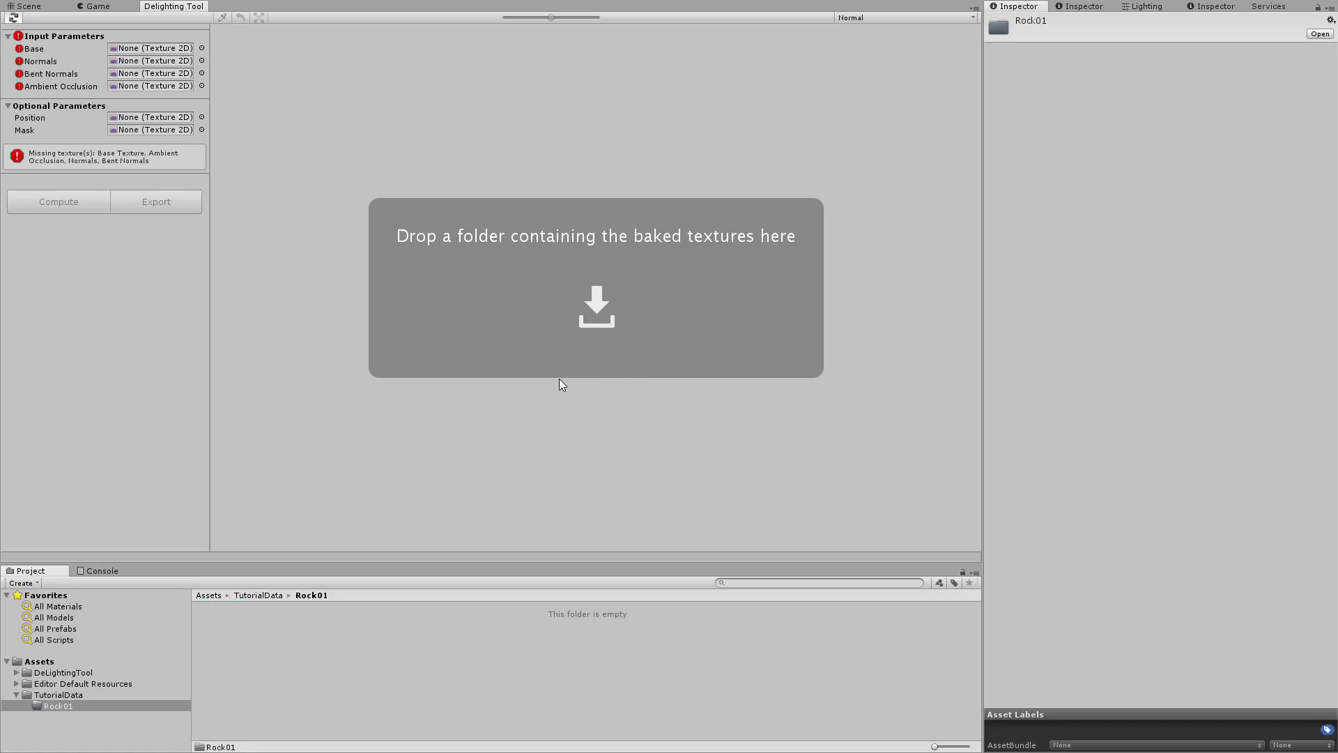
Step: Select the AO, WNM, BentWNM and Base TGAs from Desktop/Rock01/BakedTextures for import
{"action": "right_click", "coordinate": [454, 681]}
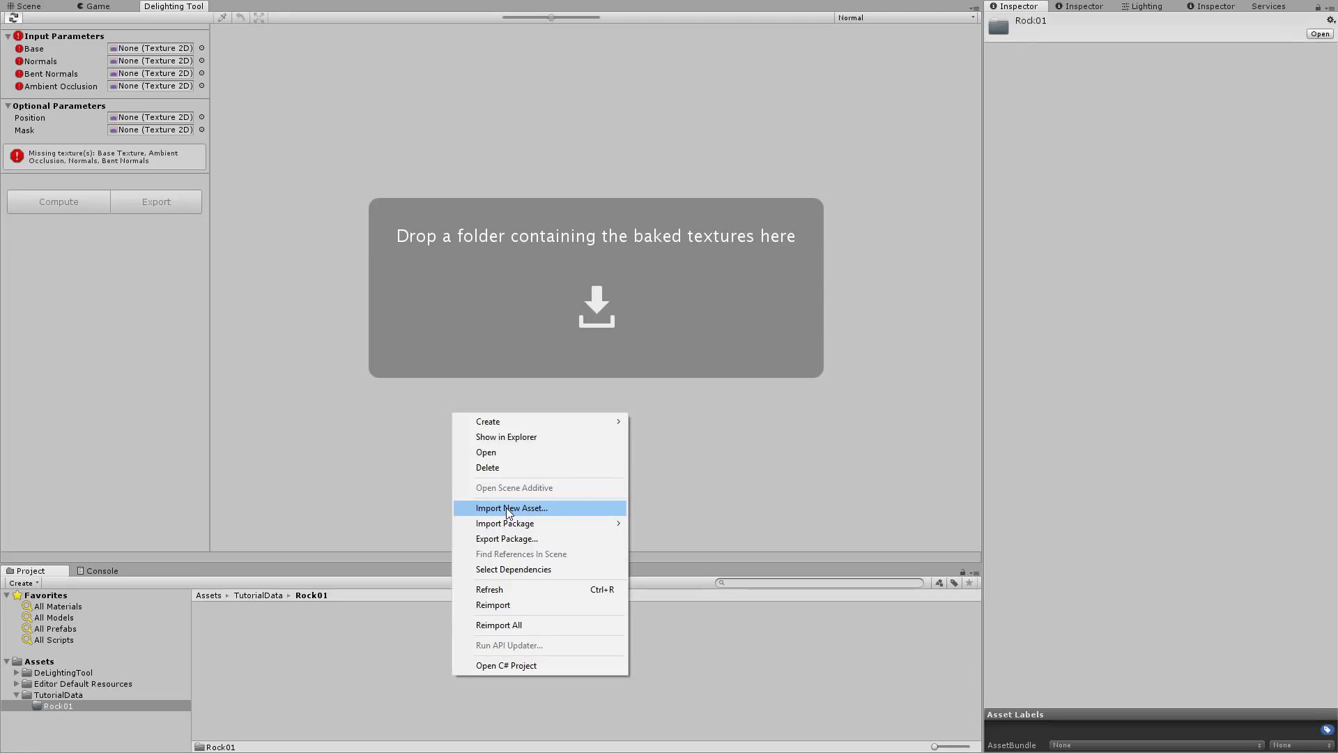
{"action": "left_click", "coordinate": [532, 514]}
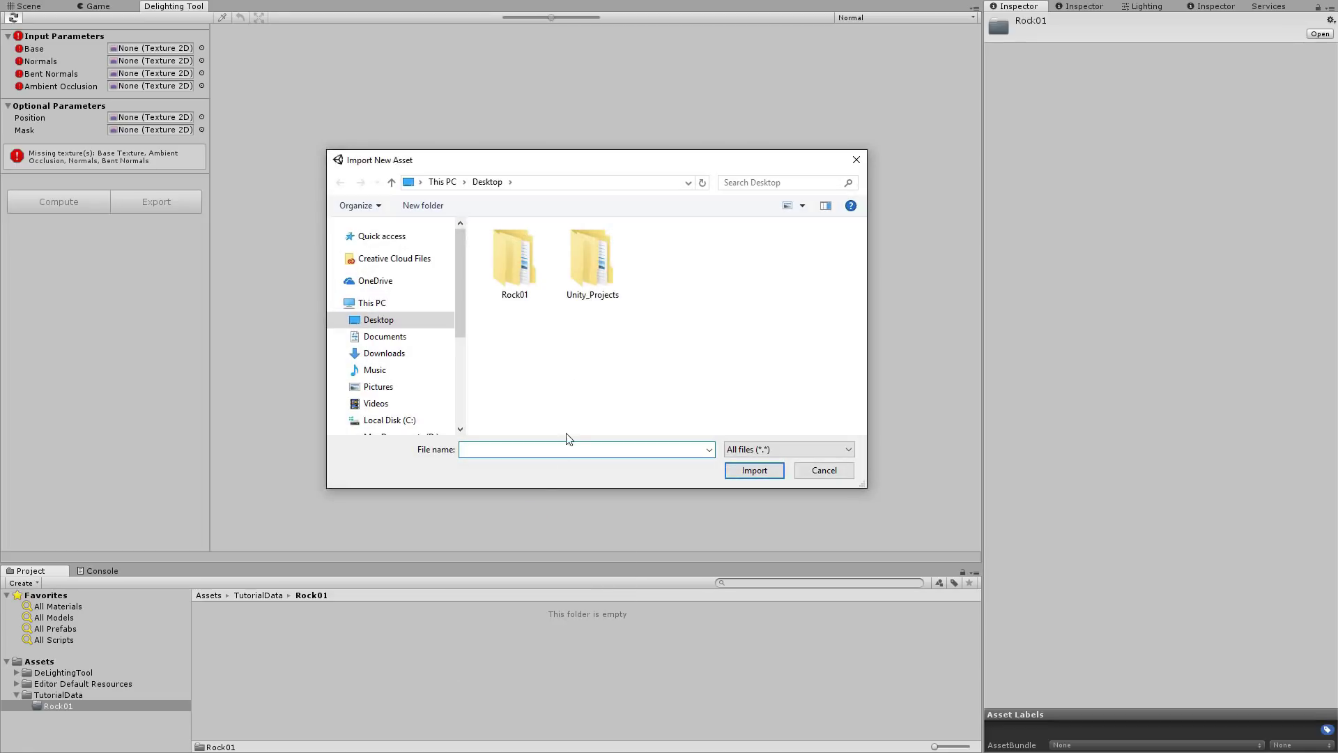
{"action": "double_click", "coordinate": [512, 273]}
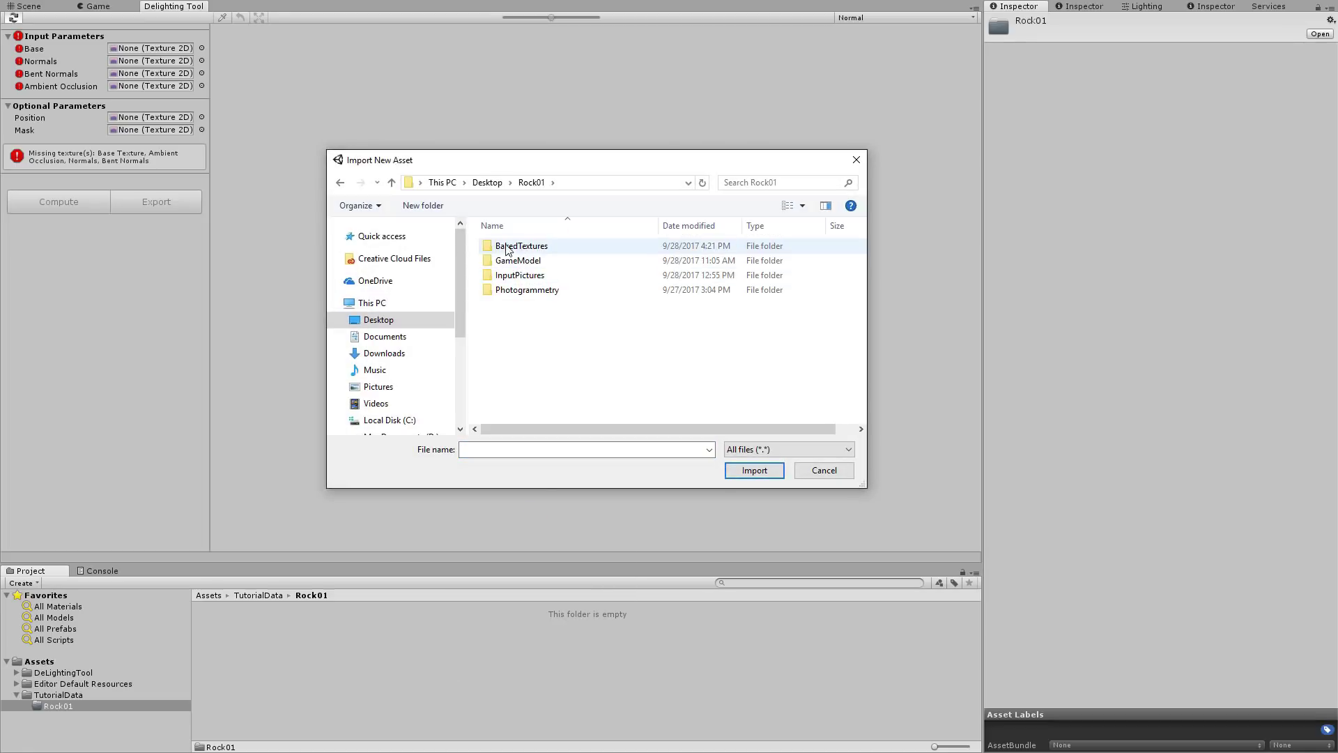
{"action": "double_click", "coordinate": [534, 249]}
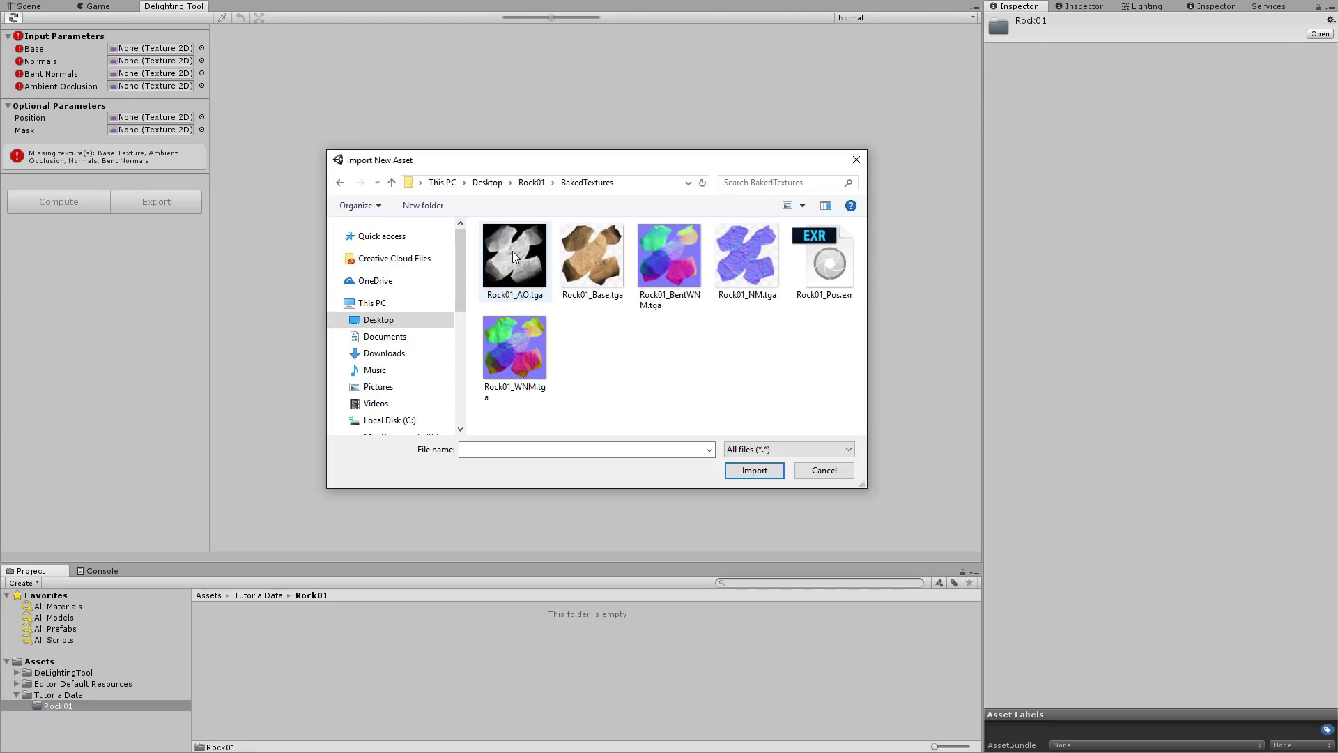
{"action": "left_click", "coordinate": [512, 251]}
{"action": "left_click", "coordinate": [522, 345], "text": "ctrl"}
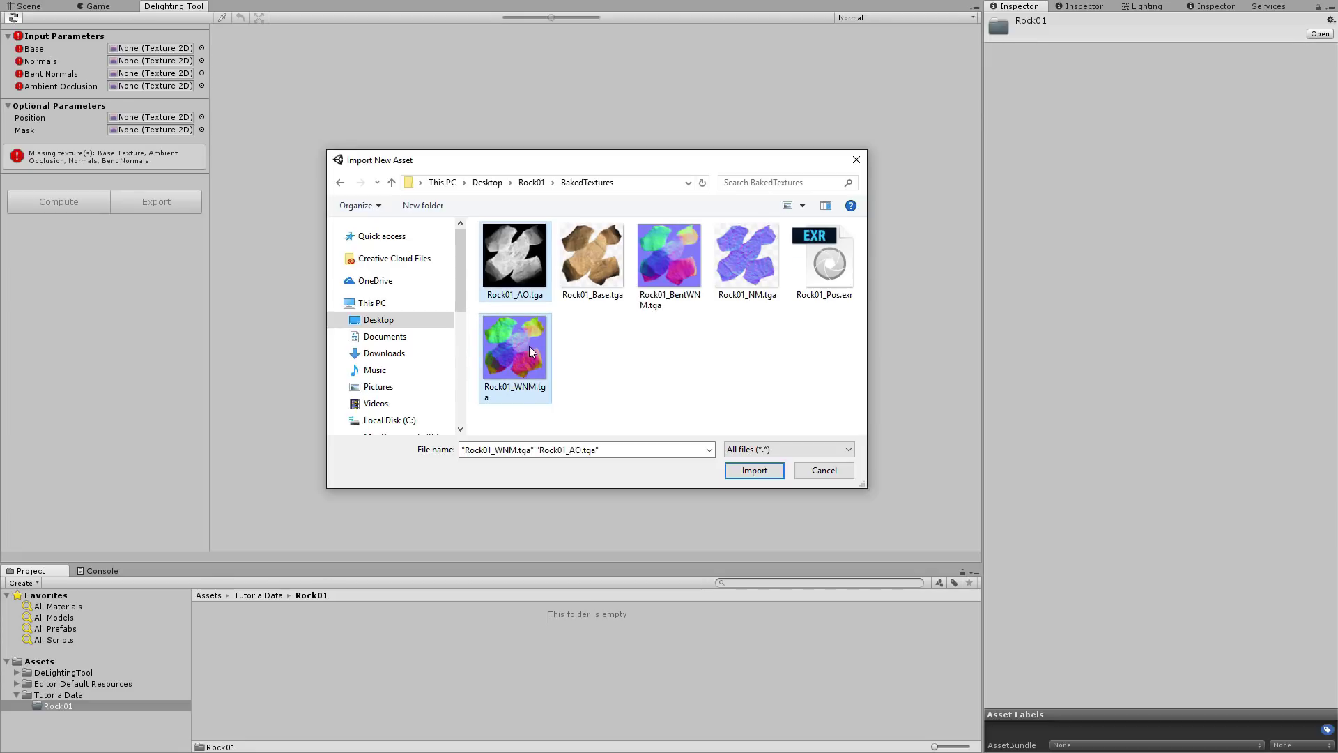
{"action": "left_click", "coordinate": [685, 257], "text": "ctrl"}
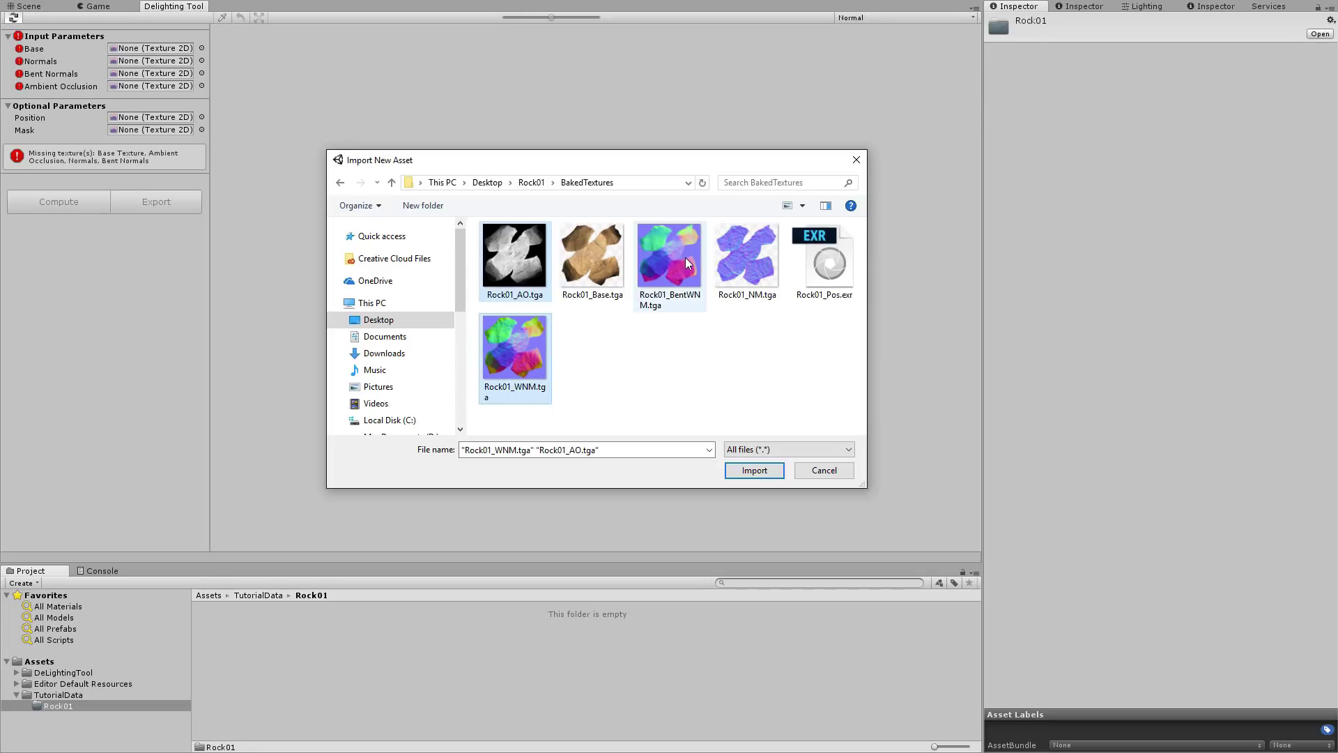
{"action": "left_click", "coordinate": [595, 252], "text": "ctrl"}
Step: Preview Rock01_Base and its alpha channel, then import the four textures
{"action": "key", "text": "space"}
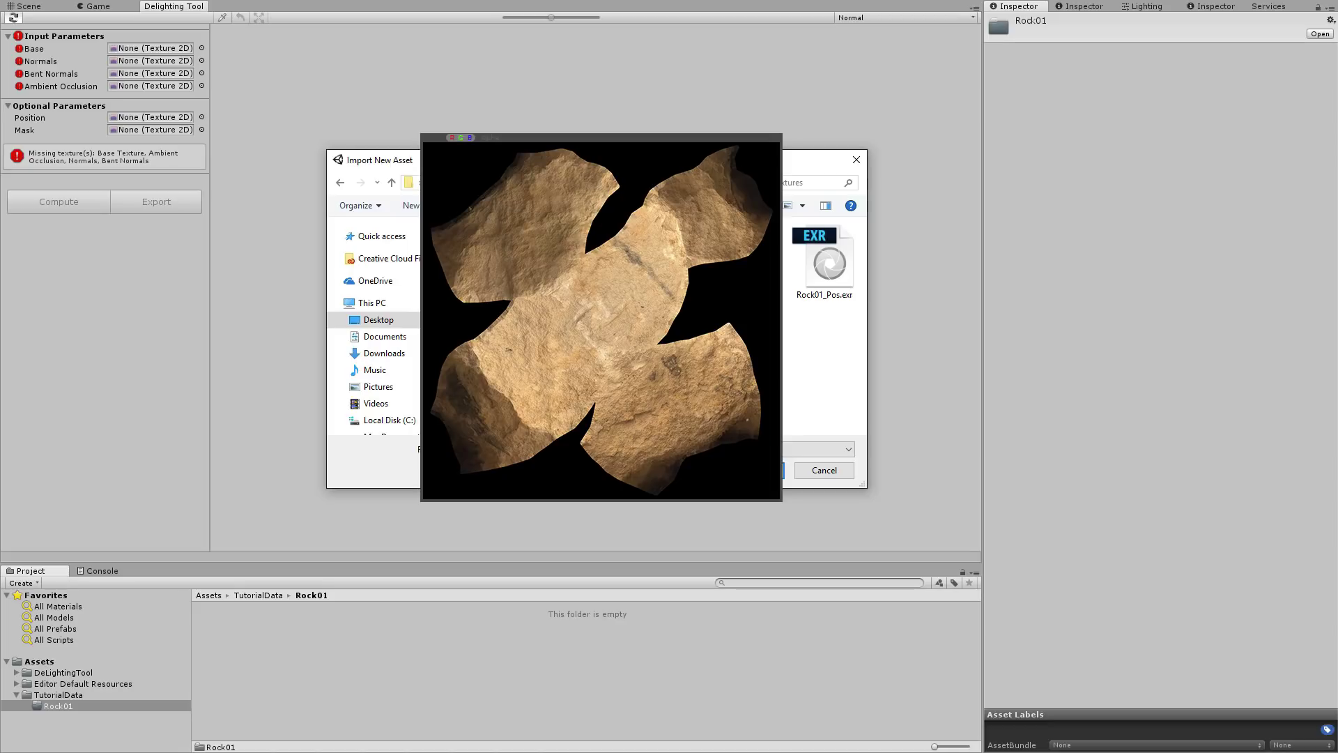
{"action": "key", "text": "a"}
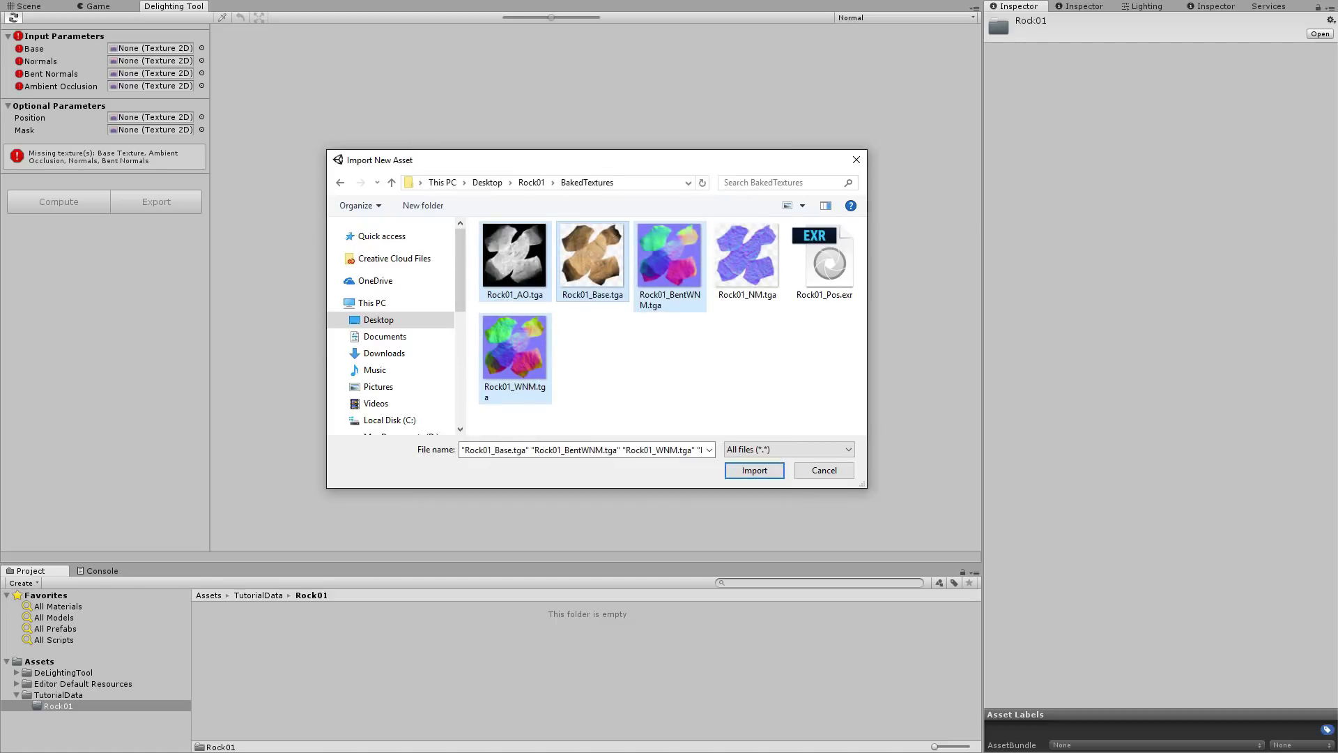
{"action": "left_click", "coordinate": [755, 471]}
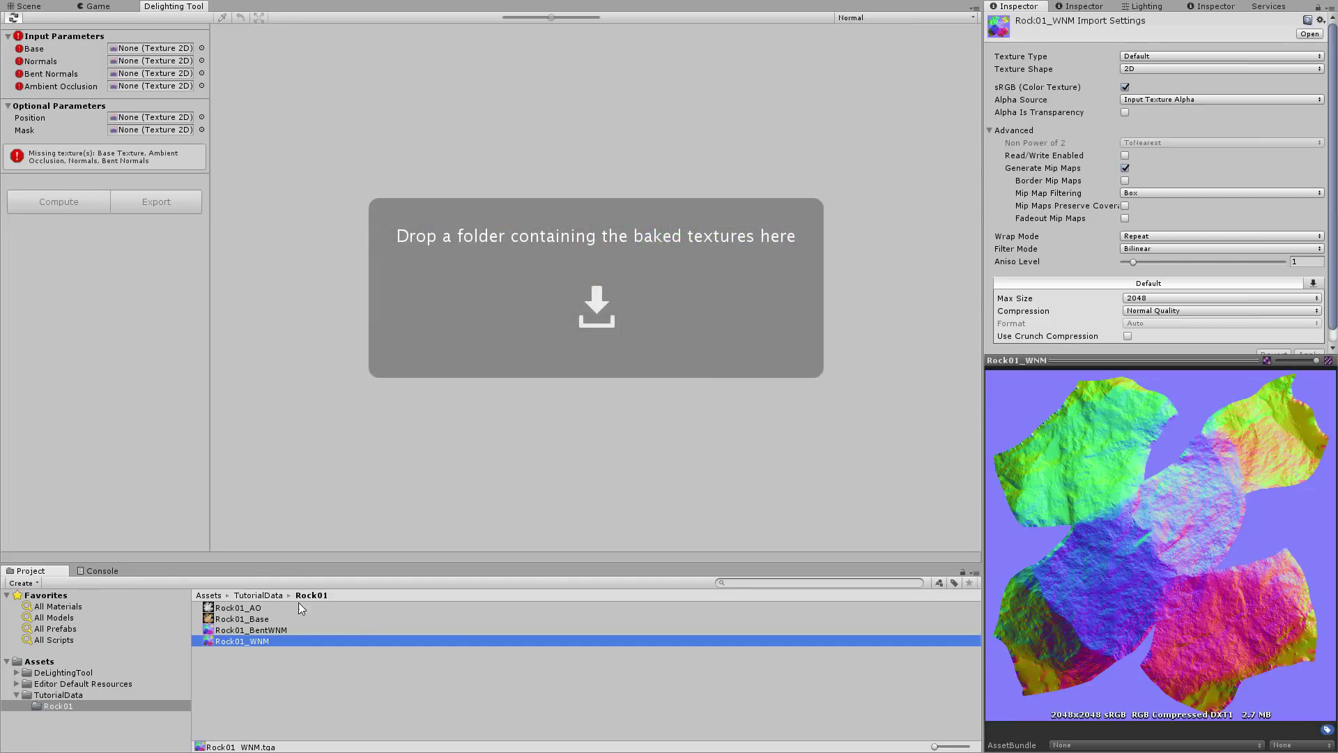
Step: Drag the Rock01 folder from TutorialData onto the Delighting Tool, then reopen it to view its textures
{"action": "left_click", "coordinate": [269, 595]}
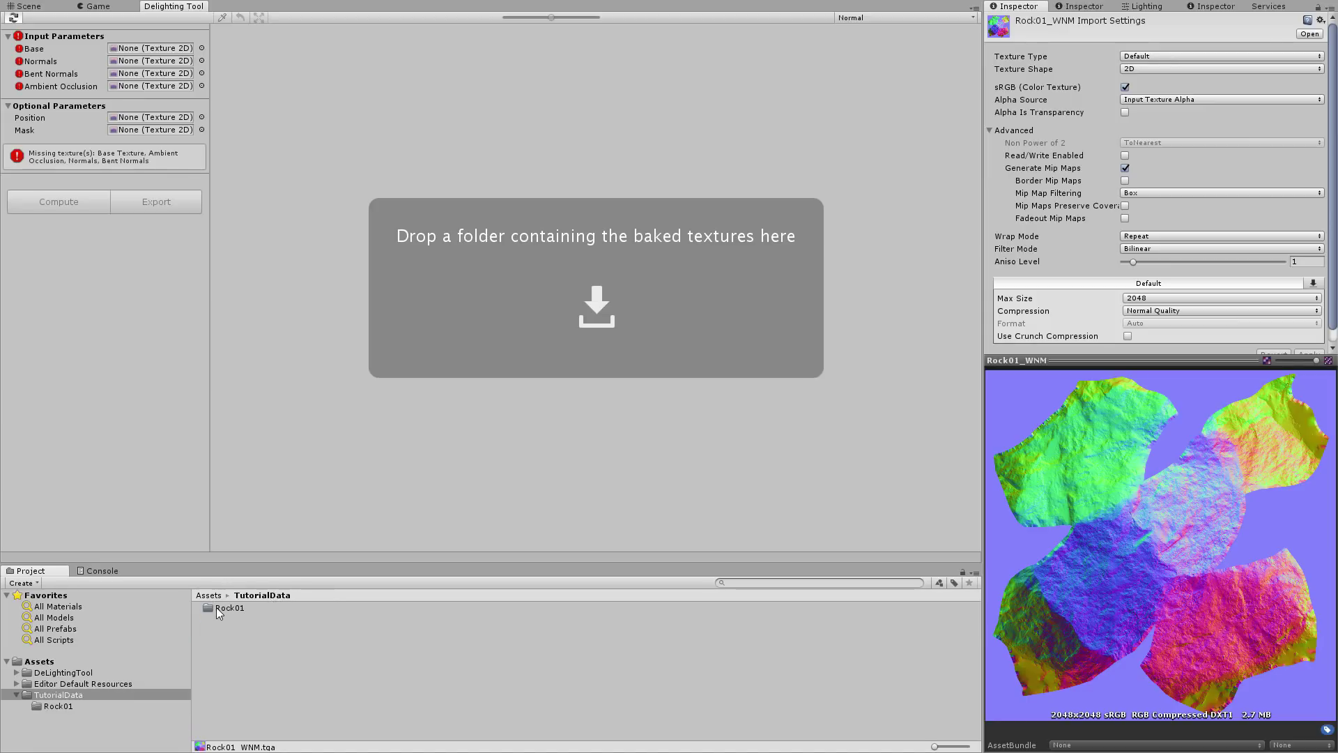
{"action": "left_click_drag", "start_coordinate": [211, 608], "coordinate": [528, 323]}
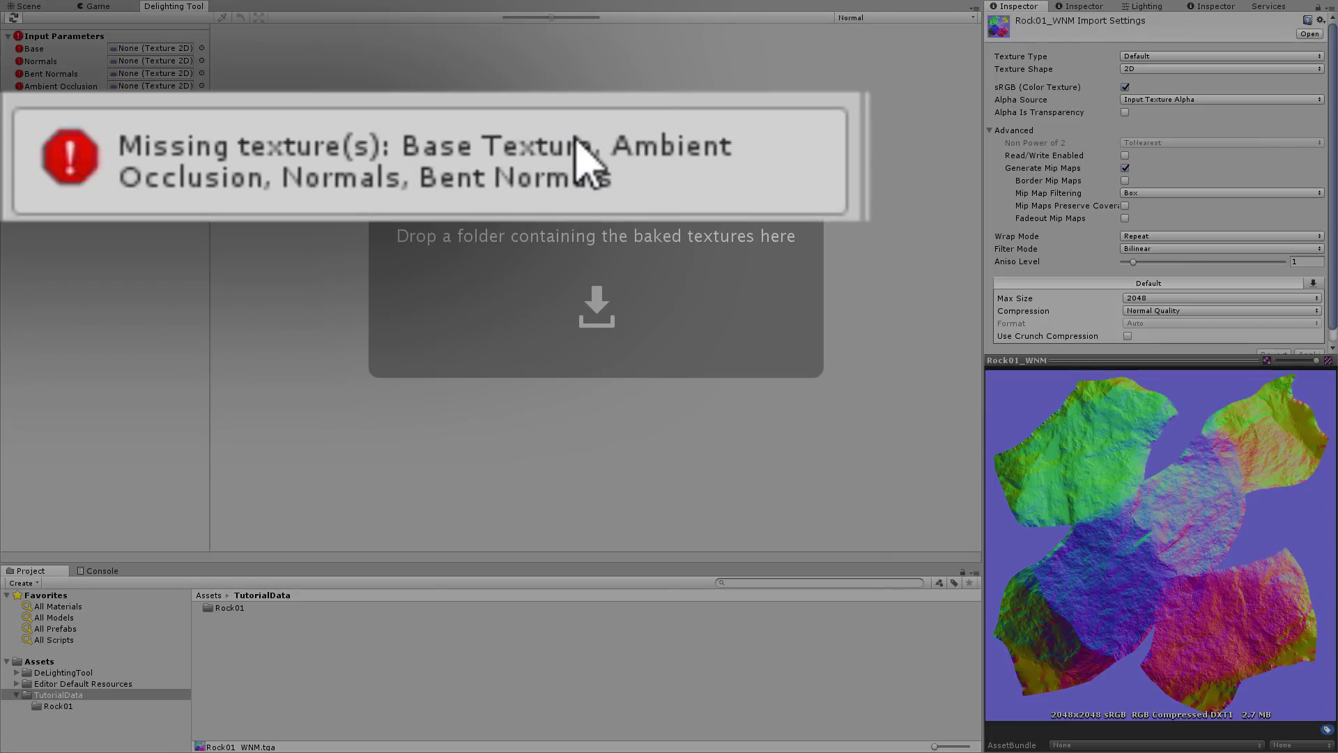
{"action": "double_click", "coordinate": [219, 609]}
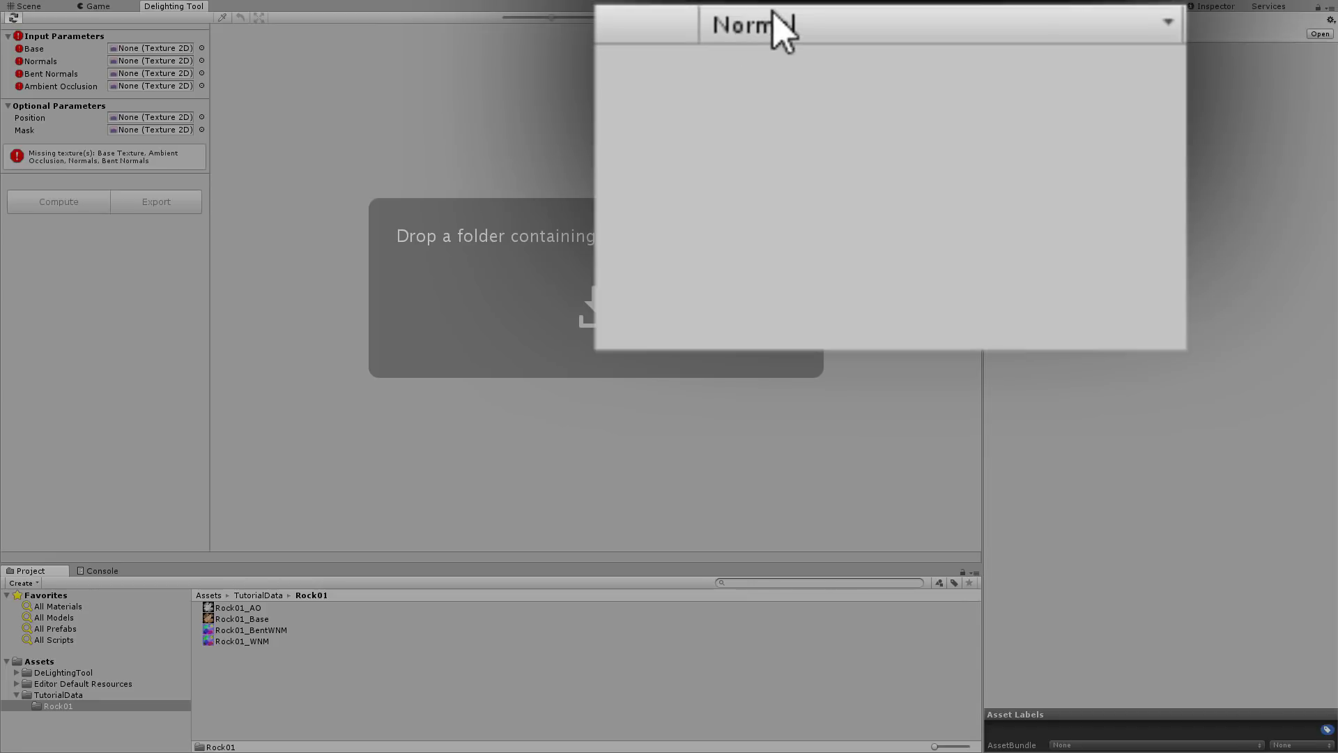
Step: Check the expected name suffixes in Advanced mode, return to Normal mode, and inspect the AO and WNM textures
{"action": "left_click", "coordinate": [857, 19]}
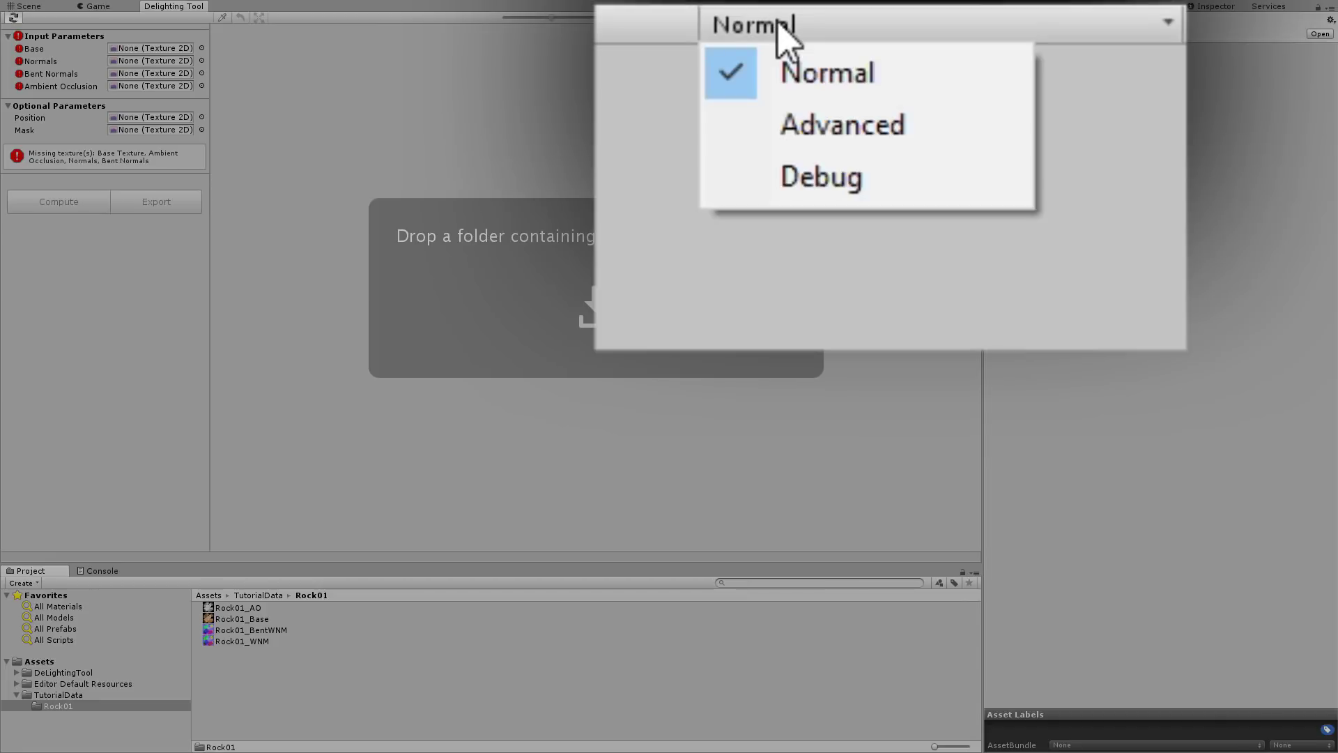
{"action": "left_click", "coordinate": [766, 136]}
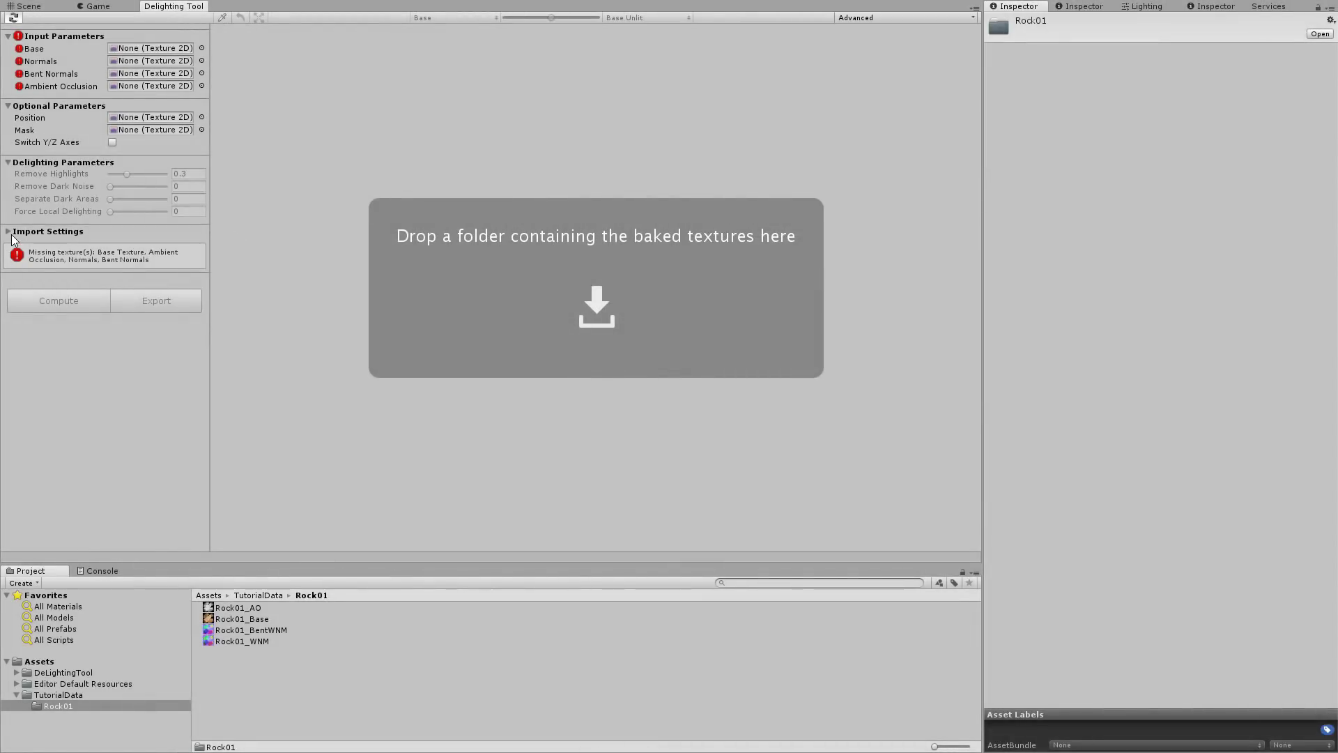
{"action": "left_click", "coordinate": [8, 232]}
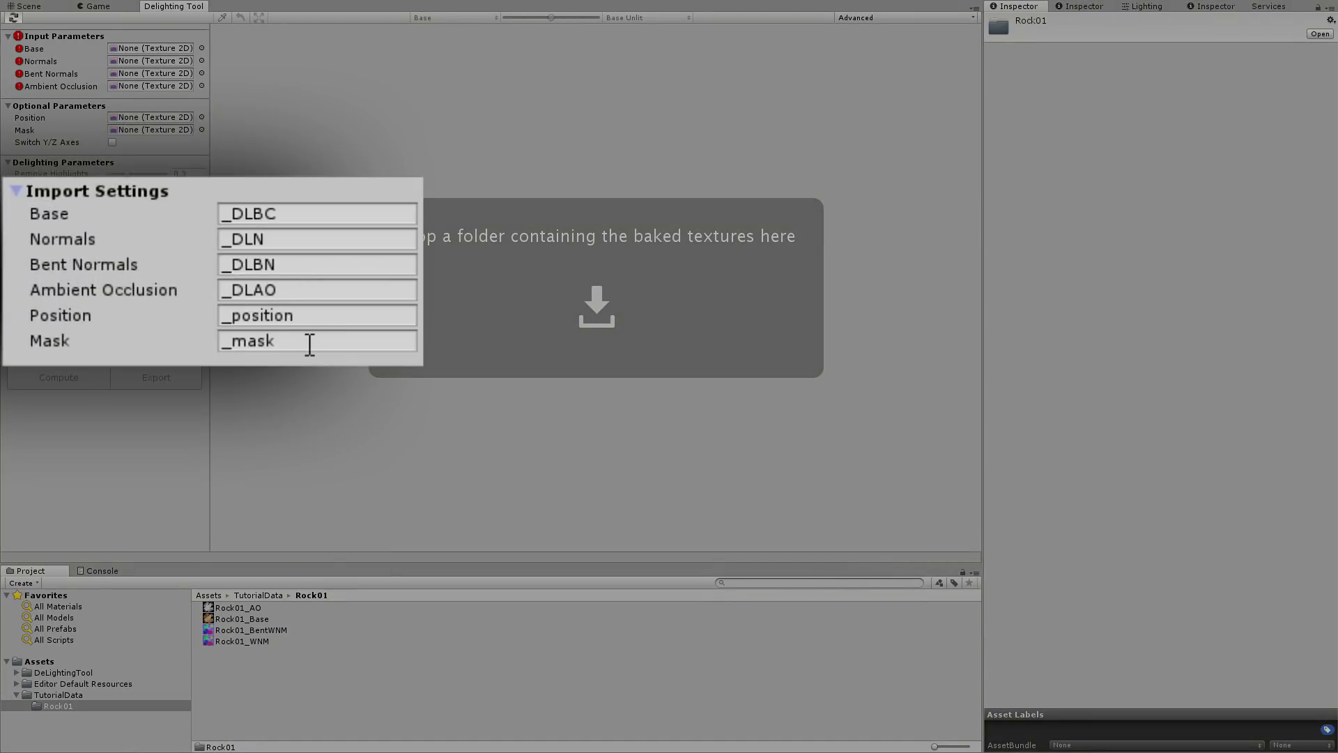
{"action": "left_click", "coordinate": [919, 19]}
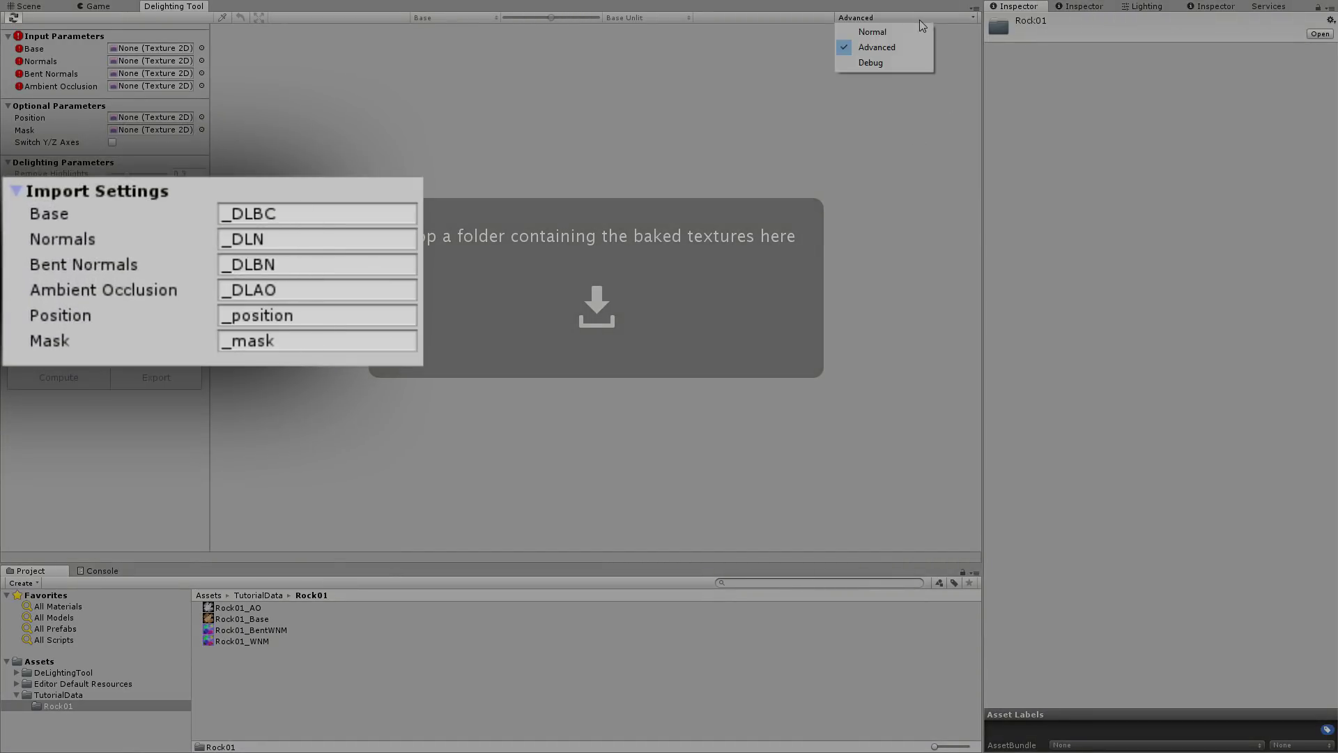
{"action": "left_click", "coordinate": [914, 26]}
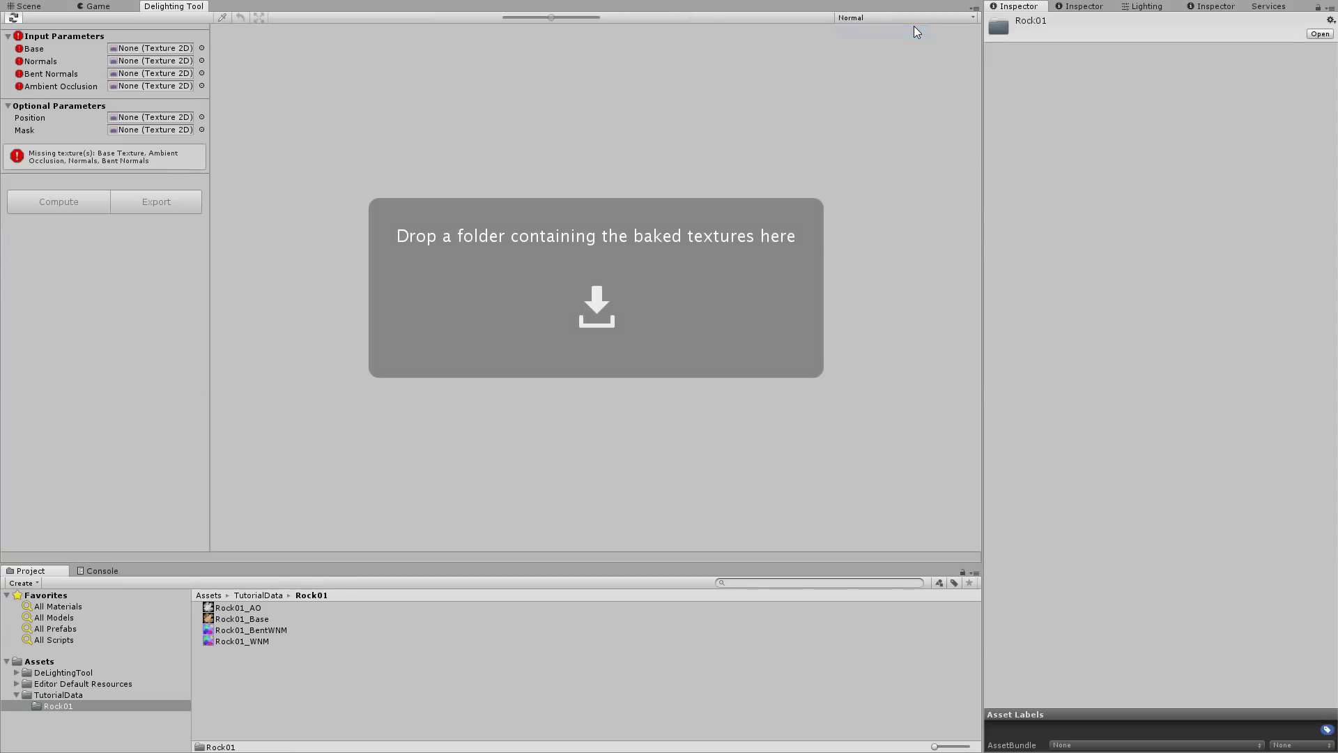
{"action": "left_click", "coordinate": [256, 607]}
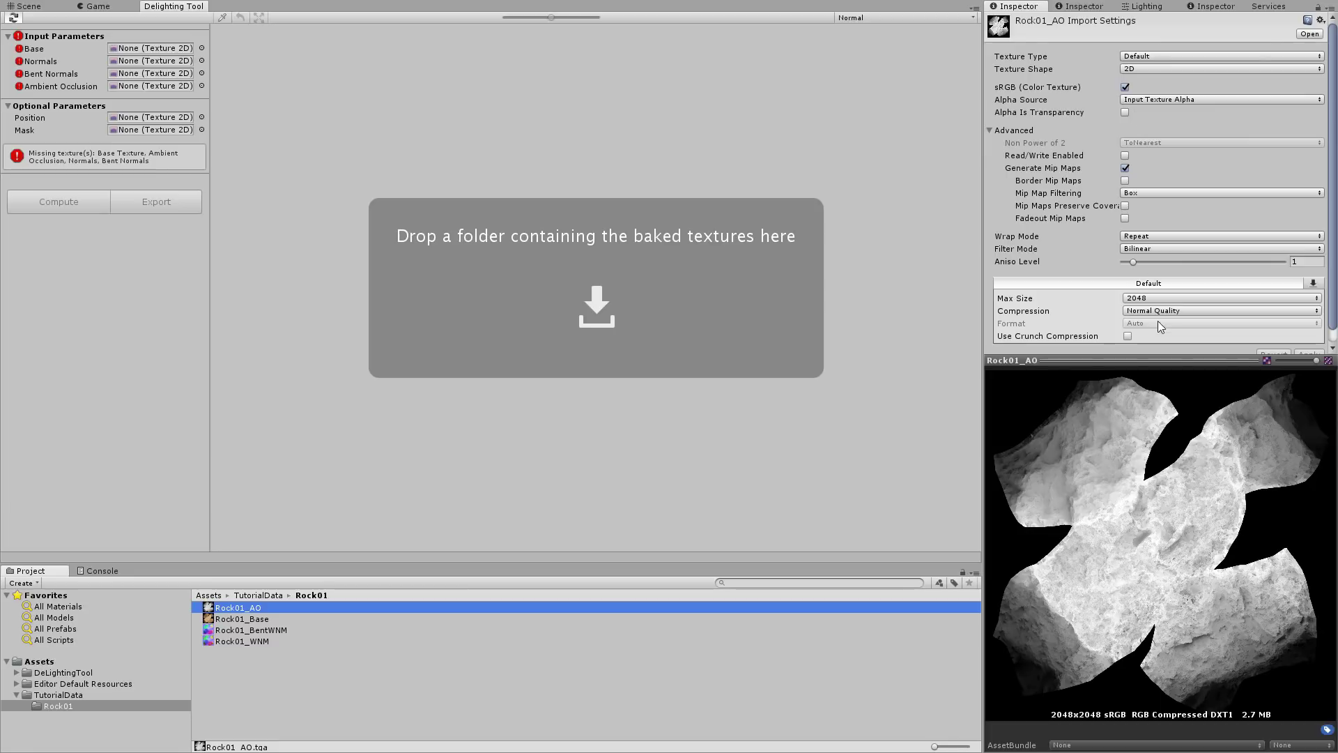
{"action": "left_click", "coordinate": [225, 640]}
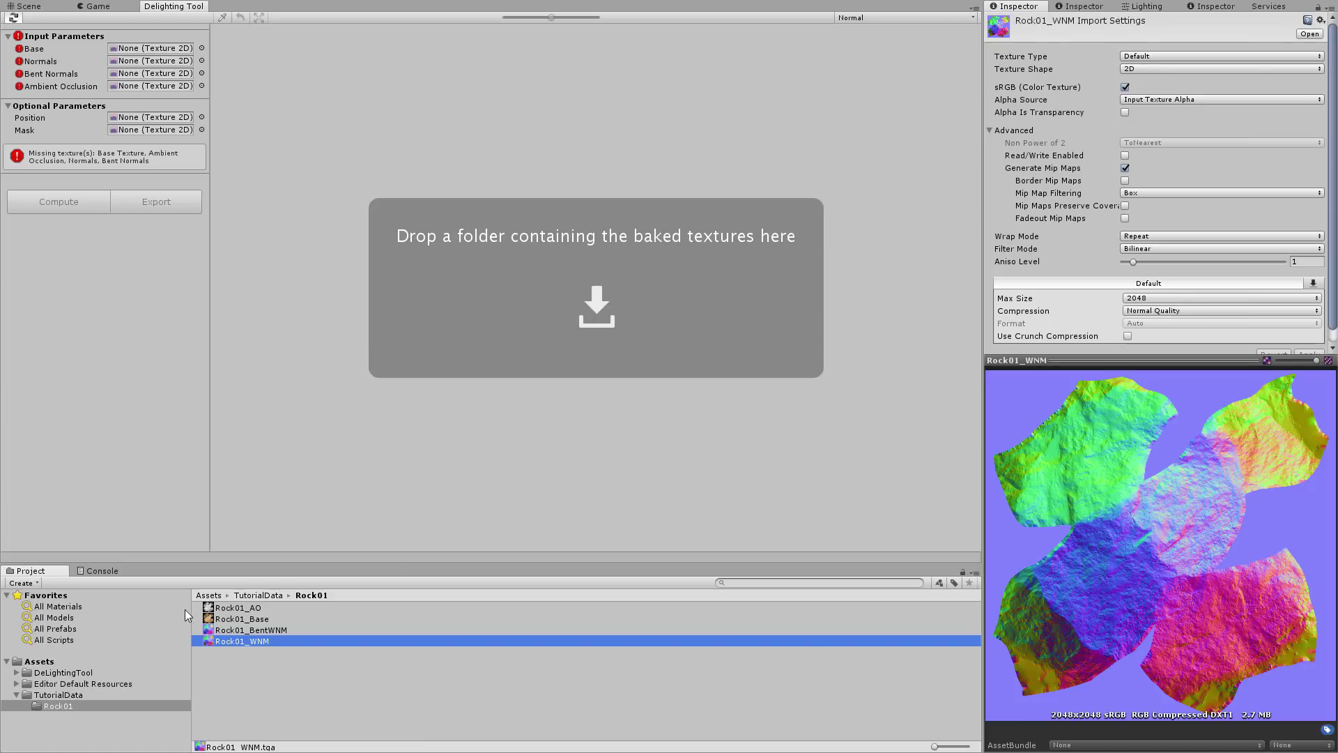
Step: Rename Rock01_WNM to Rock01_DLN and Rock01_BentWNM to Rock01_DLBN
{"action": "left_click", "coordinate": [265, 641]}
{"action": "double_click", "coordinate": [265, 641]}
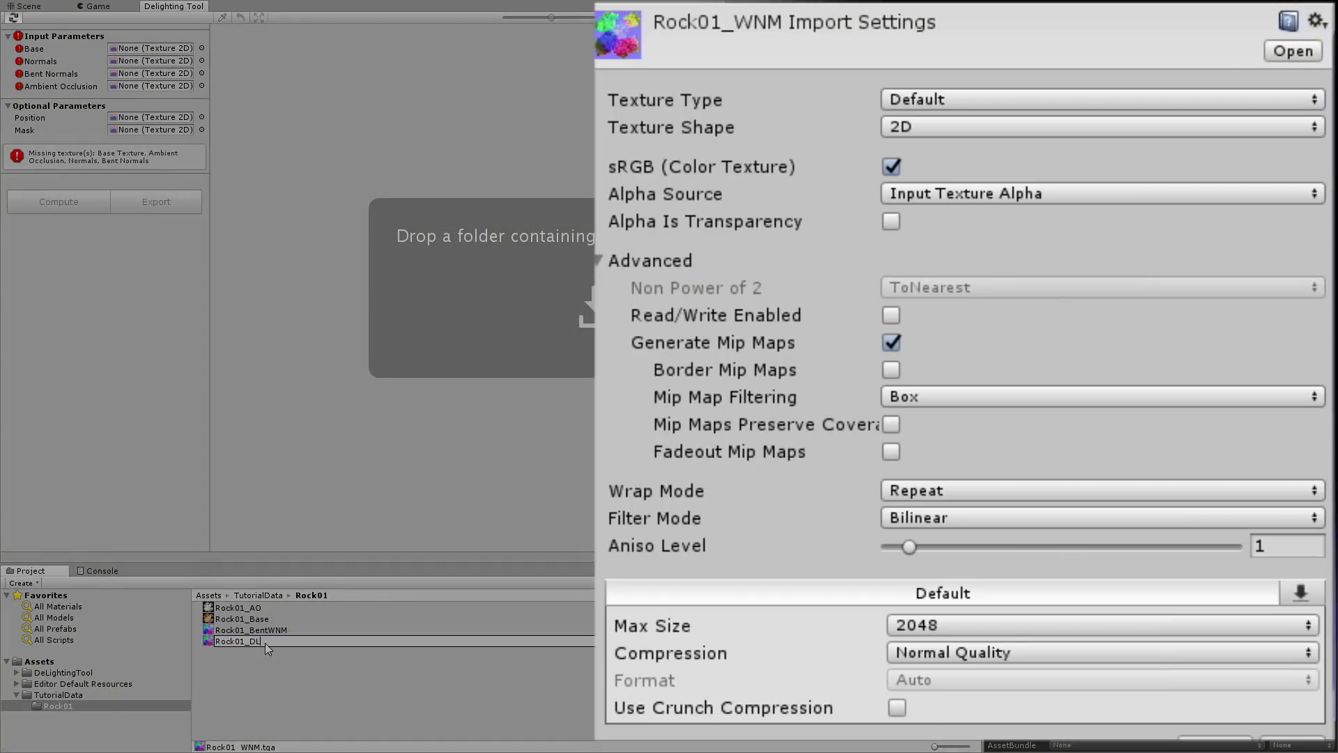
{"action": "key", "text": "Return"}
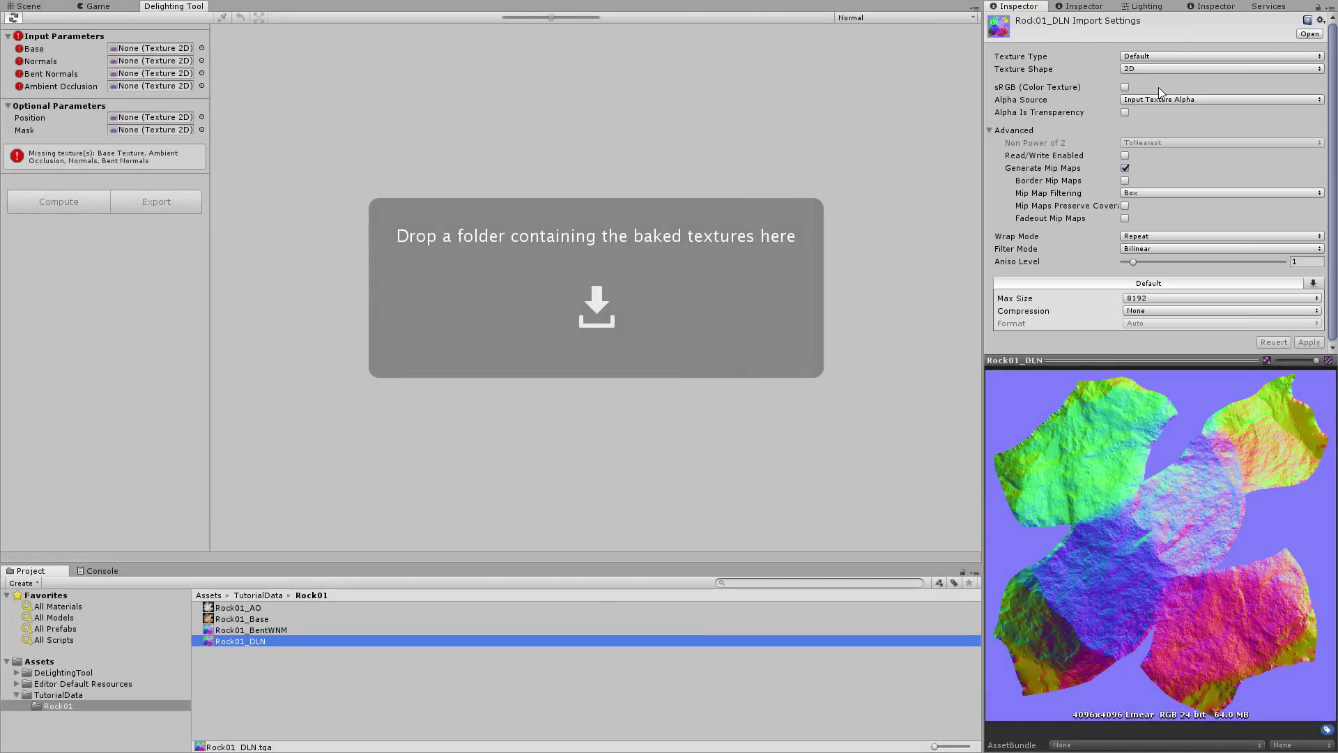
{"action": "left_click", "coordinate": [265, 631]}
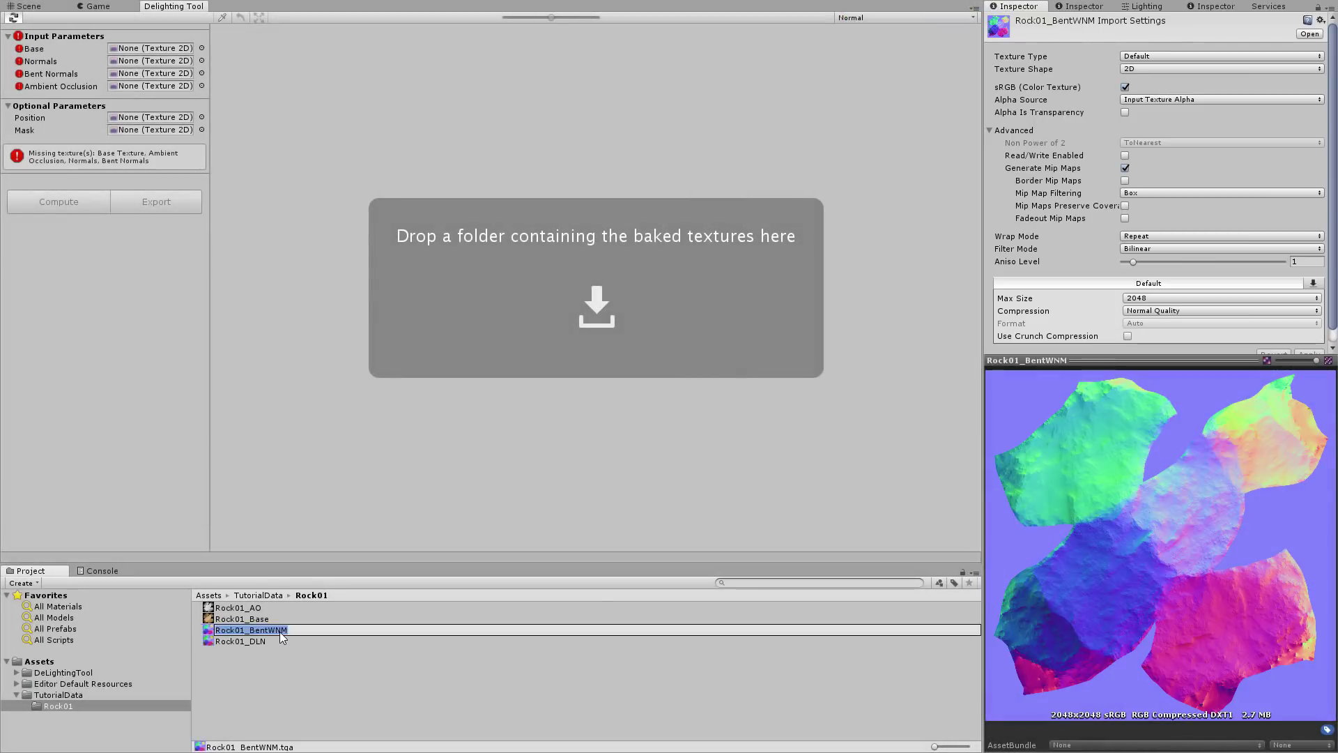
{"action": "double_click", "coordinate": [265, 630]}
{"action": "type", "text": "DLBN"}
{"action": "key", "text": "Return"}
Step: Rename Rock01_Base to Rock01_DLBC and Rock01_AO to Rock01_DLAO
{"action": "left_click", "coordinate": [265, 619]}
{"action": "left_click", "coordinate": [265, 618]}
{"action": "type", "text": "DLBC"}
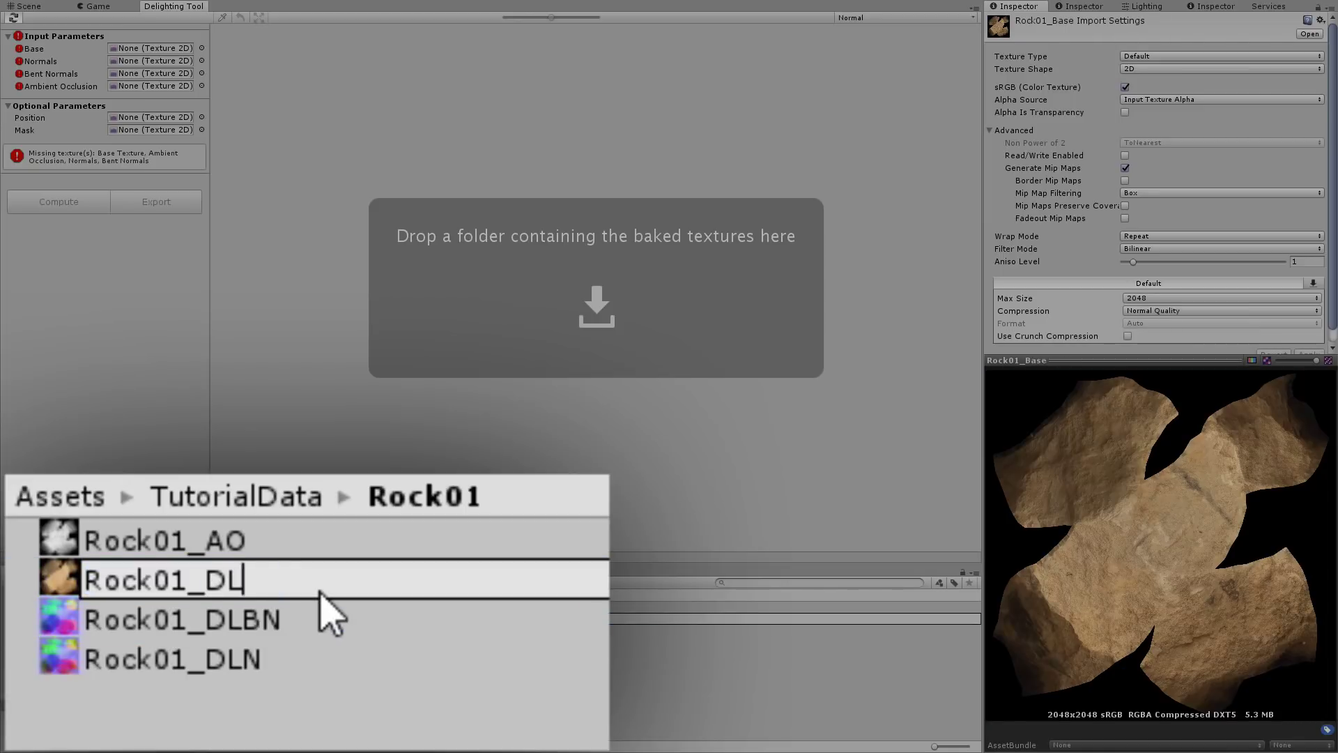
{"action": "key", "text": "Return"}
{"action": "left_click", "coordinate": [265, 607]}
{"action": "double_click", "coordinate": [293, 547]}
{"action": "type", "text": "DLAO"}
{"action": "key", "text": "Return"}
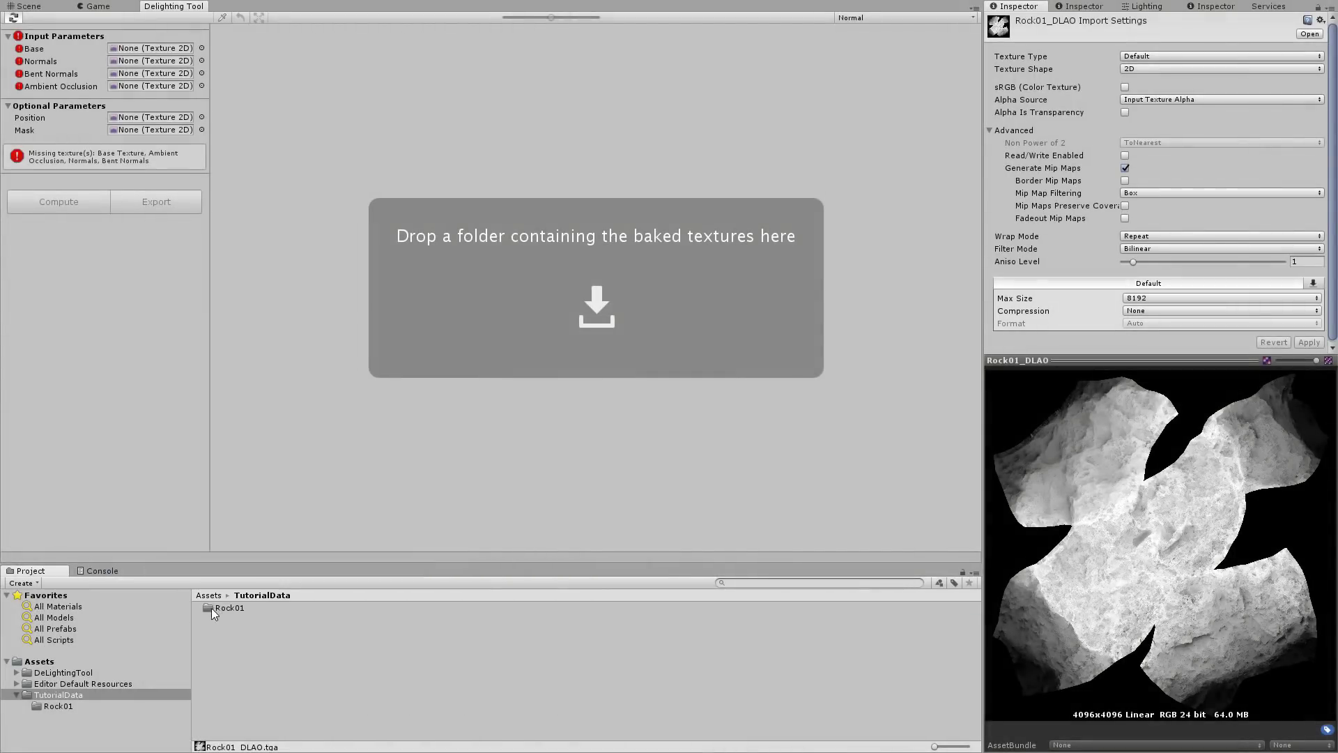
Step: Drop the Rock01 folder onto the Delighting Tool and compare the original and delit preview
{"action": "left_click_drag", "start_coordinate": [212, 608], "coordinate": [351, 344]}
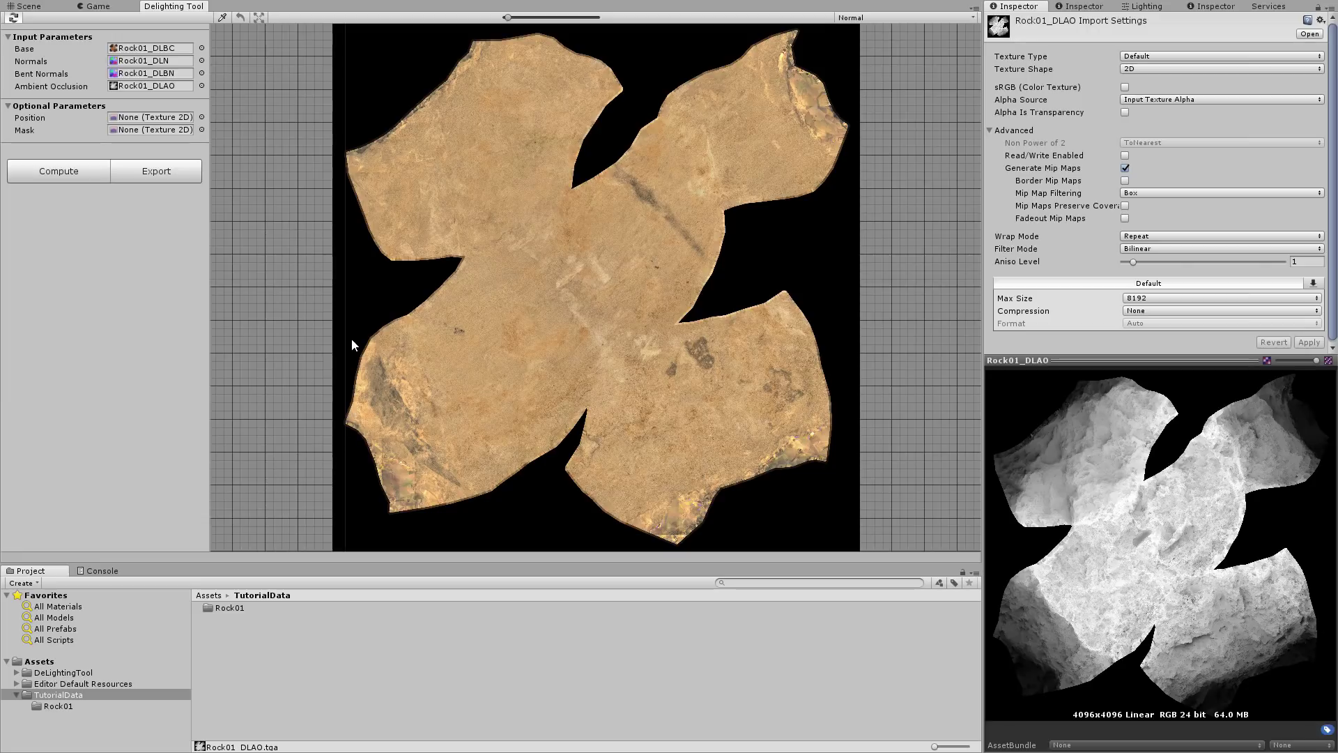
{"action": "left_click_drag", "start_coordinate": [351, 338], "coordinate": [562, 336]}
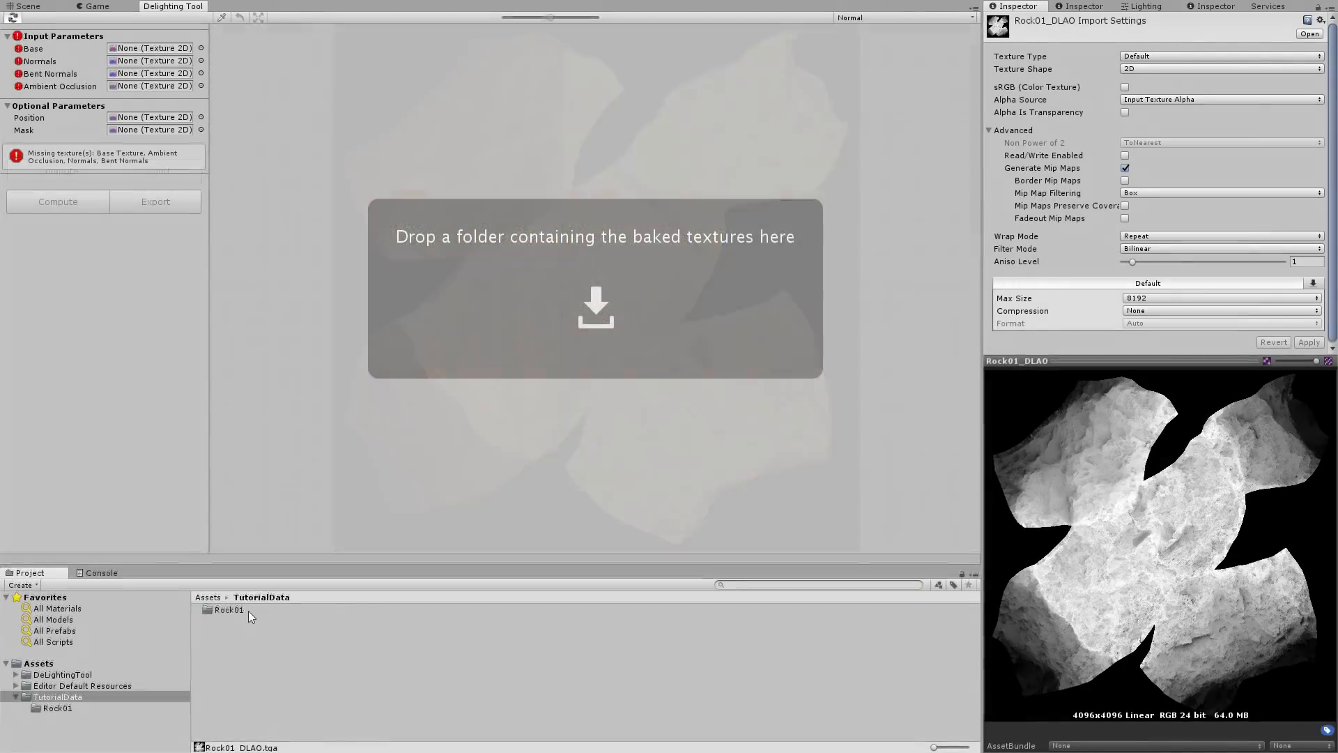
{"action": "double_click", "coordinate": [237, 608]}
Step: Assign Rock01_DLBC, DLN and DLBN to Base, Normals and Bent Normals, then compare the preview halves
{"action": "left_click_drag", "start_coordinate": [58, 706], "coordinate": [150, 48]}
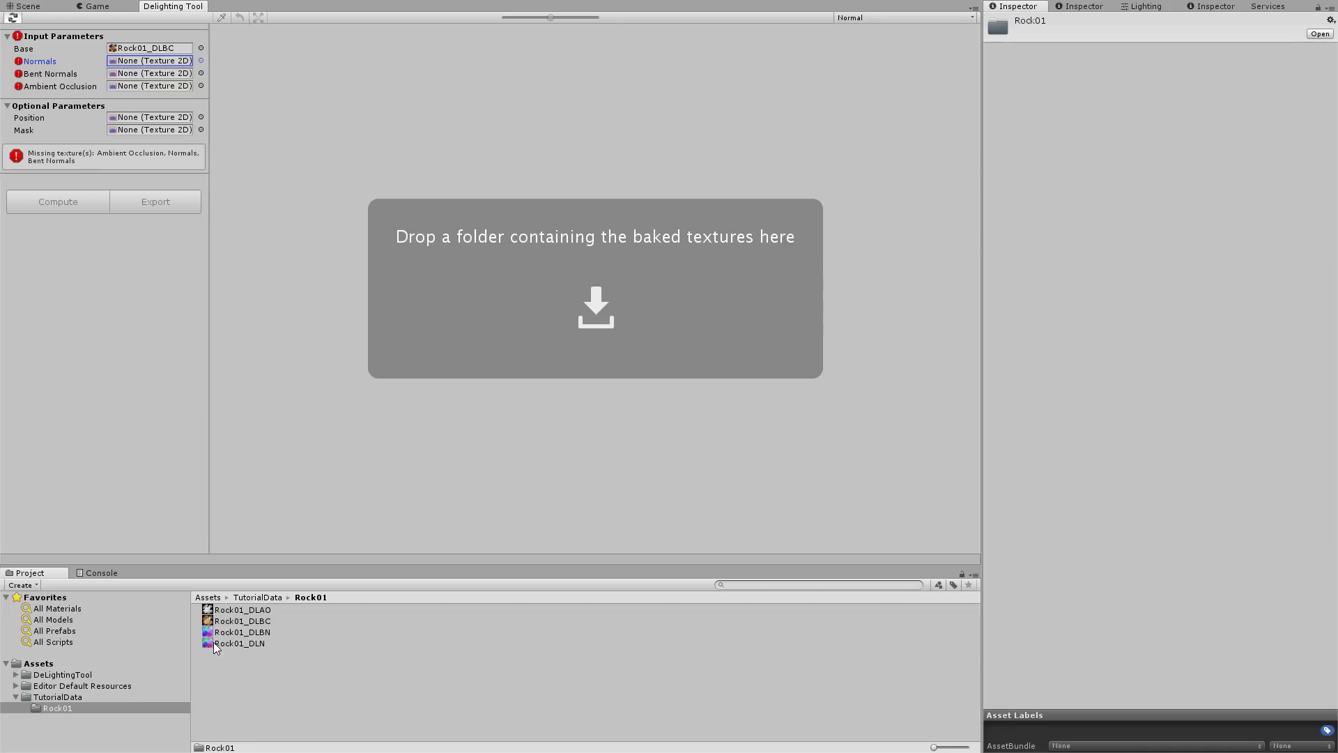
{"action": "left_click_drag", "start_coordinate": [213, 642], "coordinate": [161, 62]}
{"action": "left_click_drag", "start_coordinate": [242, 631], "coordinate": [164, 87]}
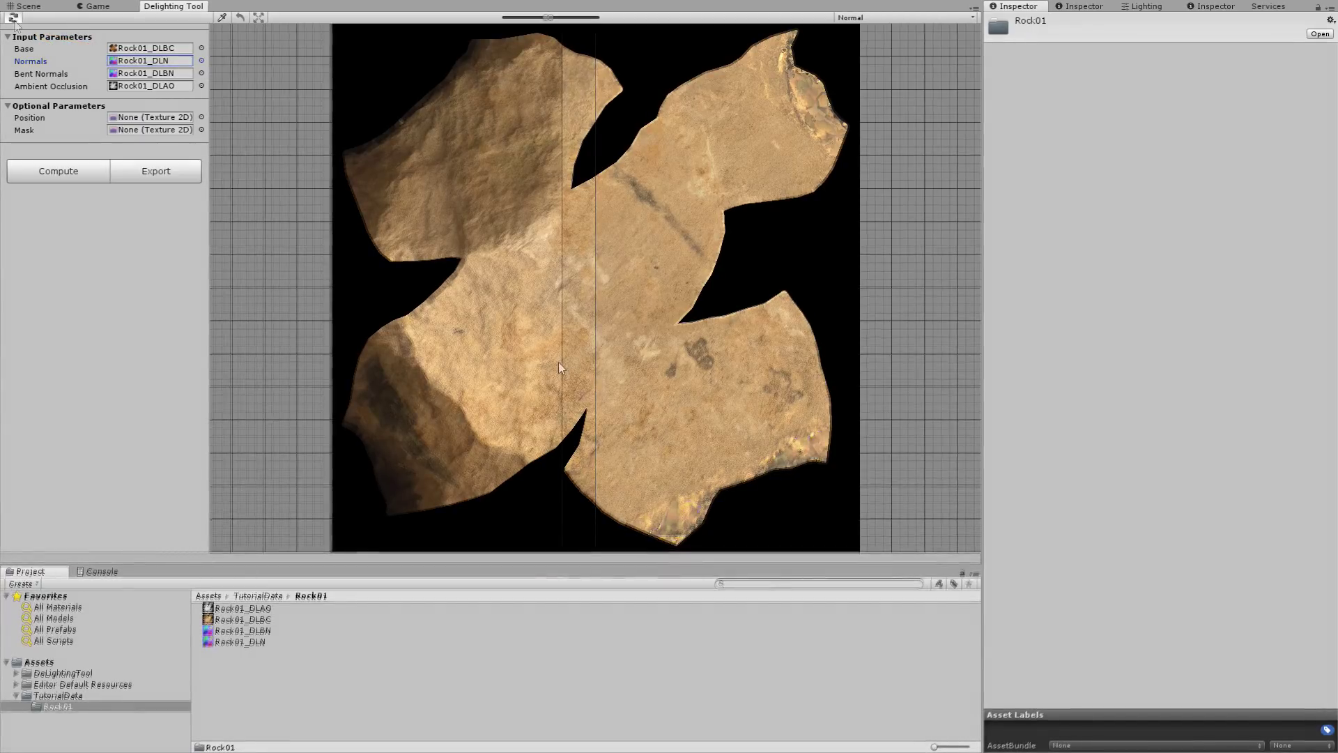
{"action": "left_click_drag", "start_coordinate": [559, 361], "coordinate": [351, 364]}
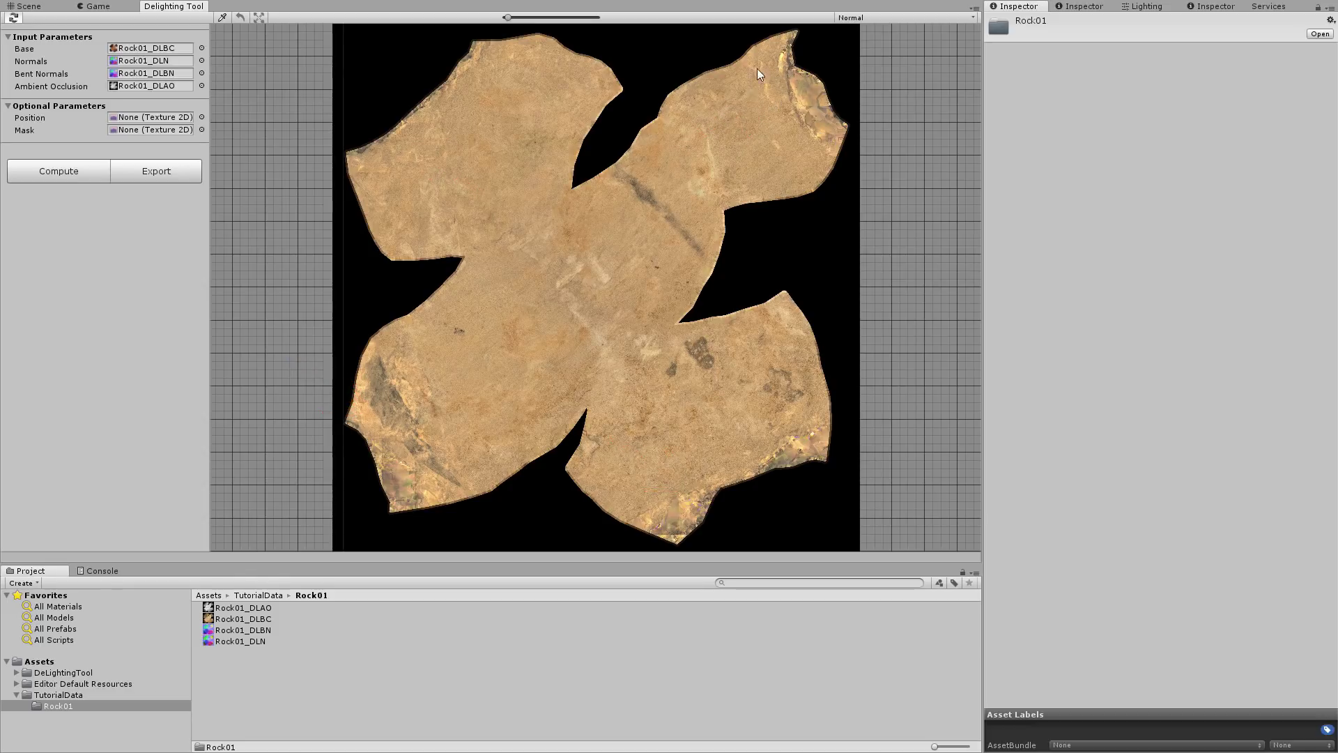
{"action": "left_click_drag", "start_coordinate": [751, 131], "coordinate": [658, 248]}
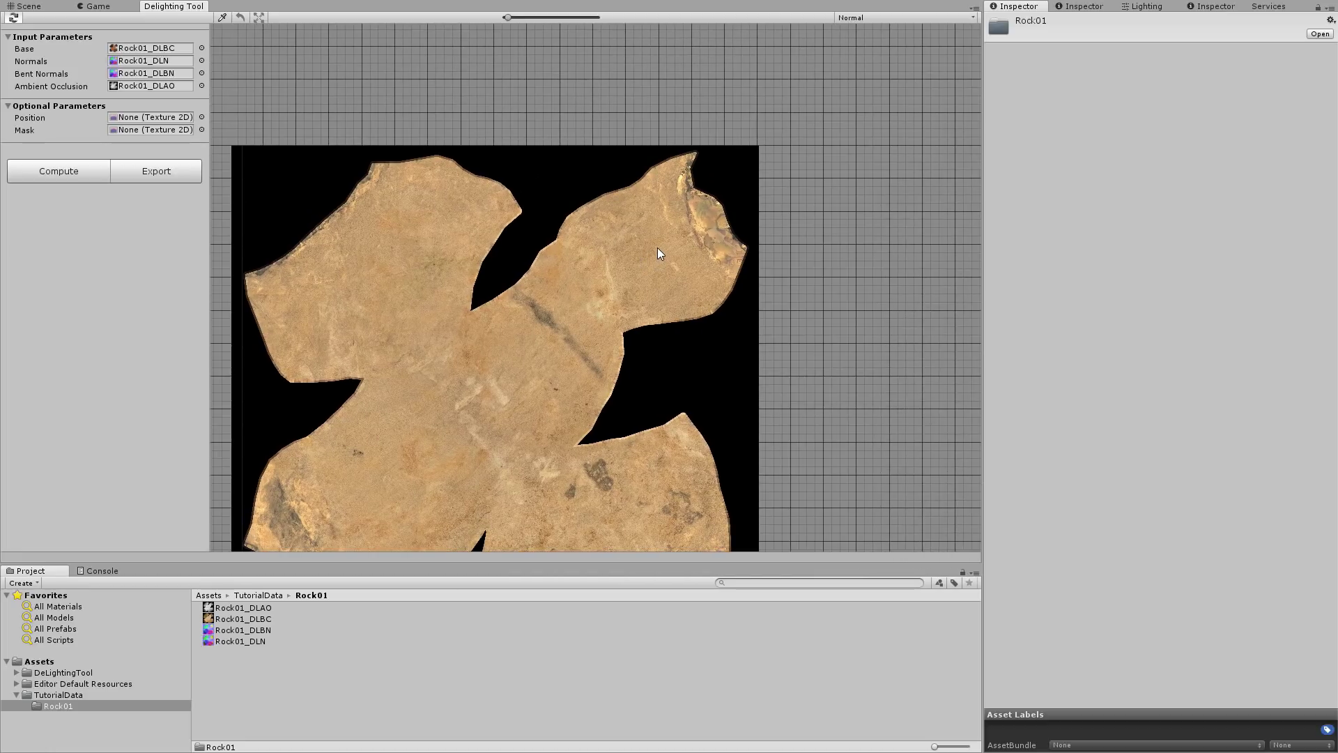
Step: Zoom into the preview, sweep the before/after split line, then open Rock01_DLBC in Photoshop
{"action": "scroll", "coordinate": [658, 248], "scroll_direction": "up", "scroll_amount": 5}
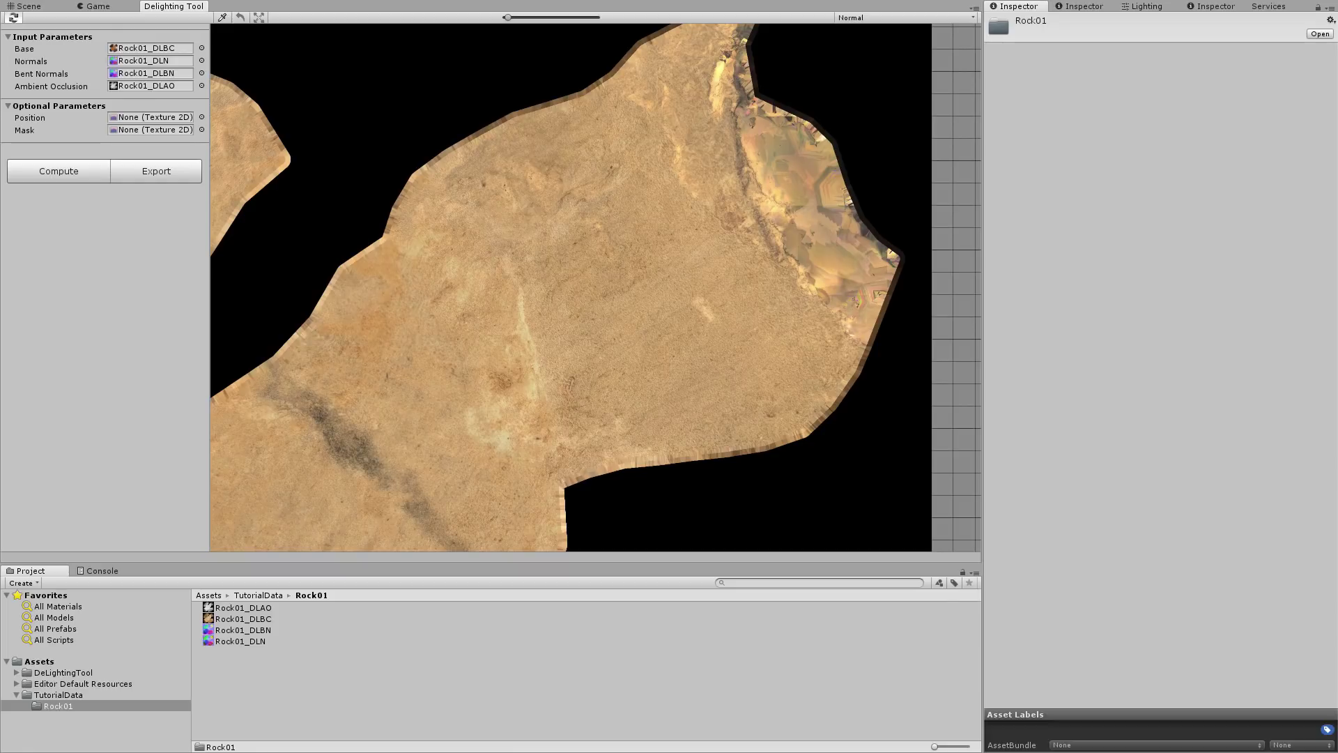
{"action": "scroll", "coordinate": [617, 251], "scroll_direction": "down", "scroll_amount": 4}
{"action": "left_click_drag", "start_coordinate": [572, 276], "coordinate": [830, 290]}
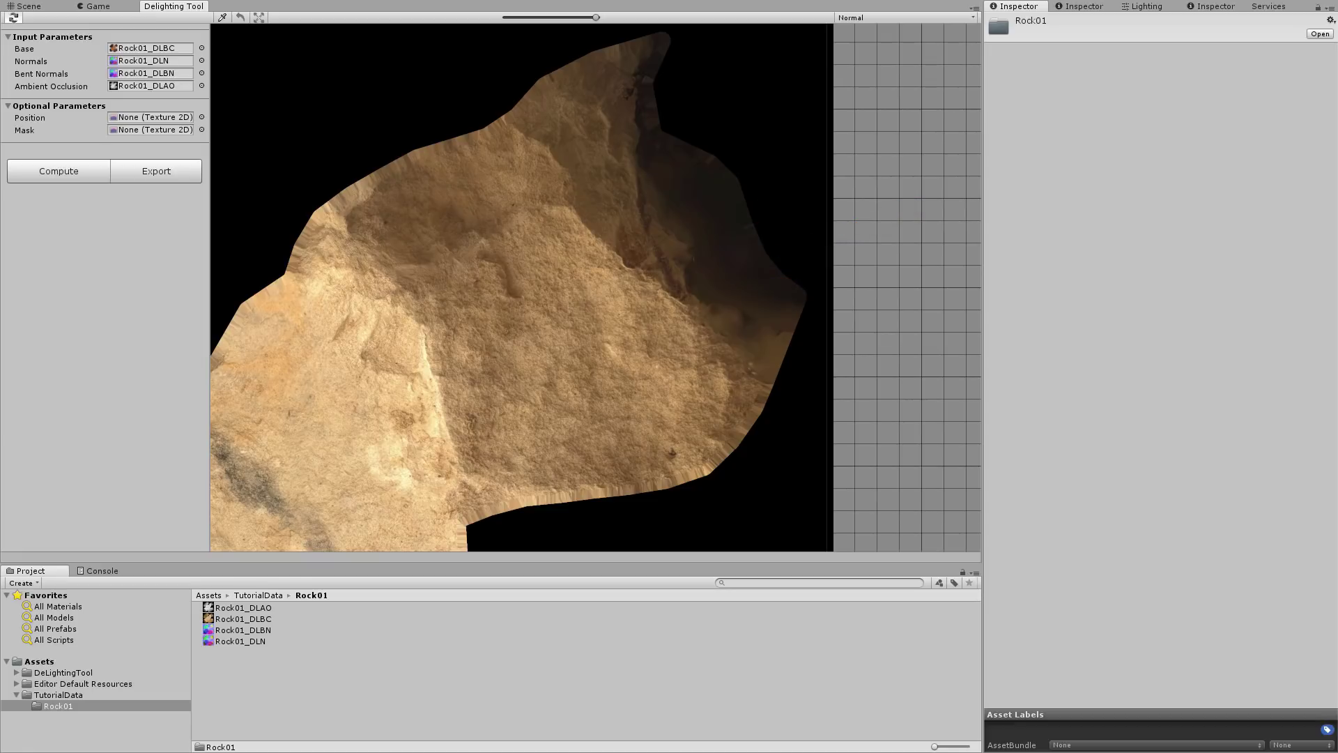
{"action": "left_click_drag", "start_coordinate": [828, 290], "coordinate": [327, 279]}
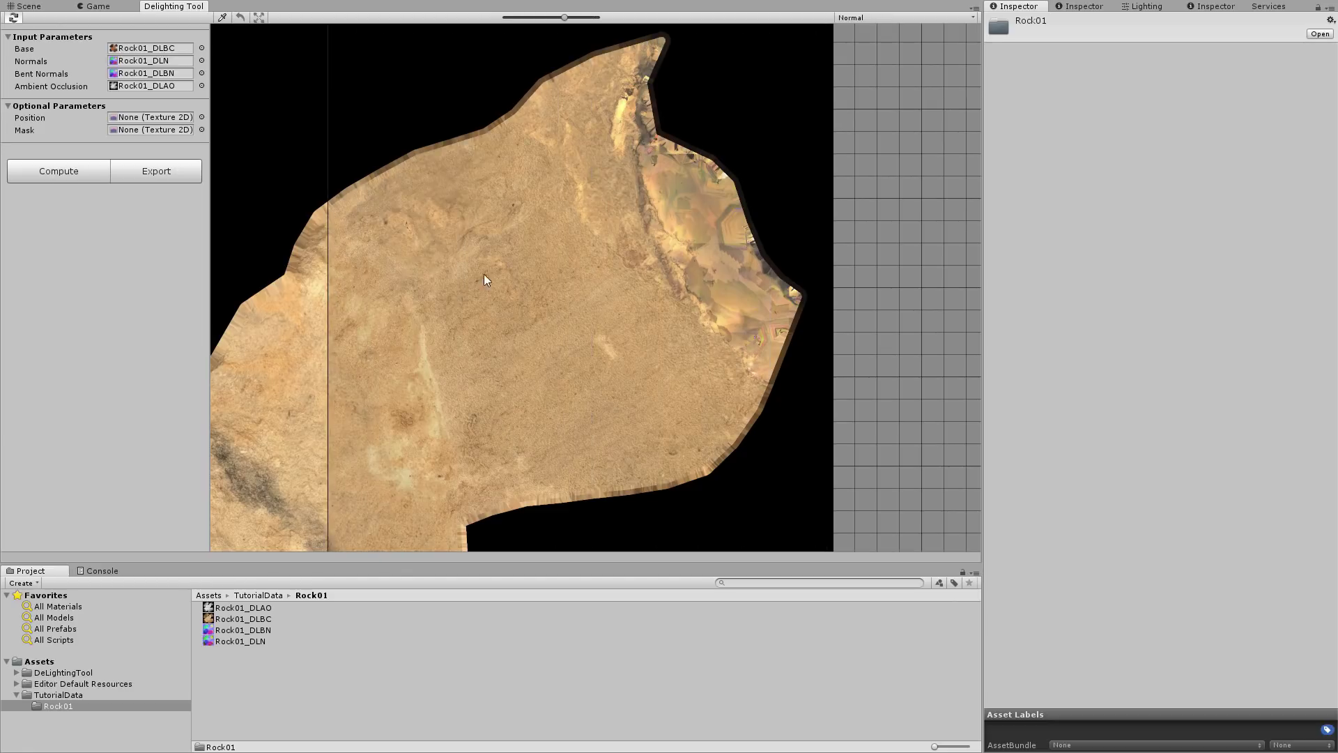
{"action": "double_click", "coordinate": [248, 617]}
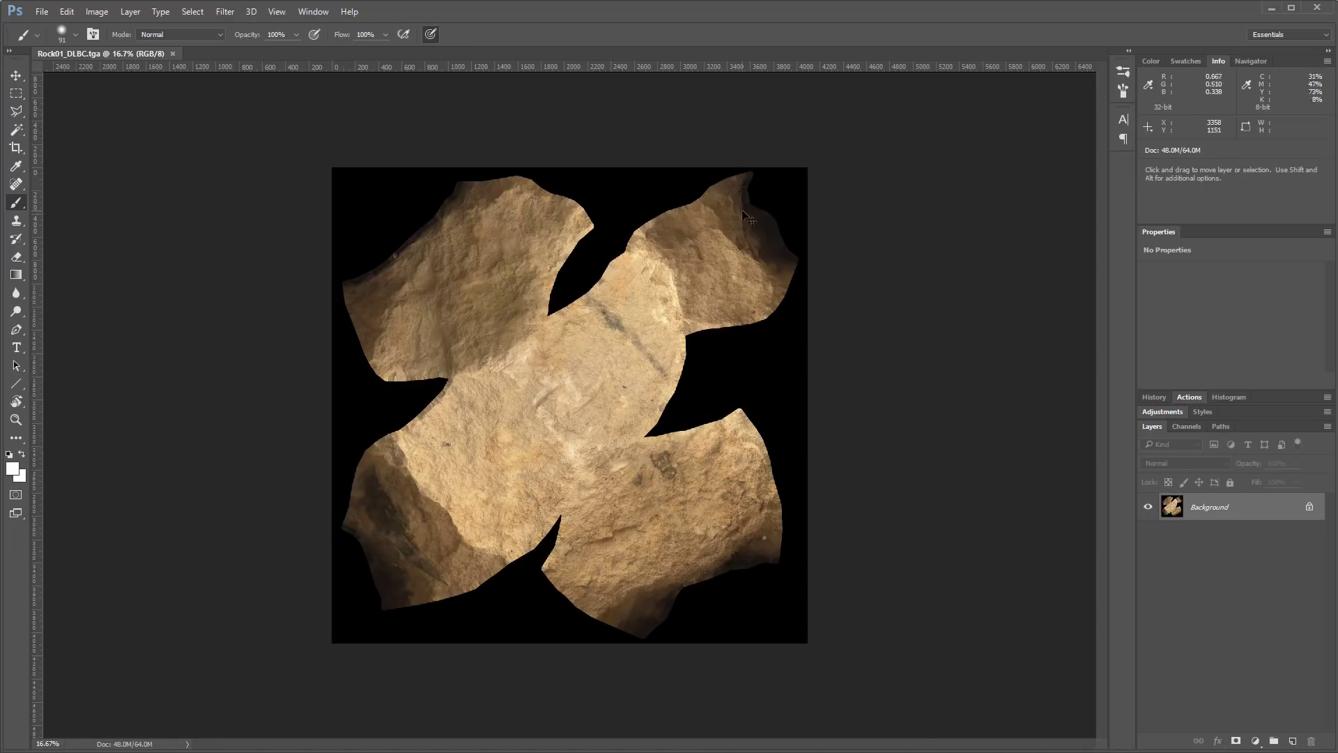
Step: Lasso the upper-right piece's shadowed edge and fill it red on a new layer
{"action": "scroll", "coordinate": [745, 217], "scroll_direction": "up", "scroll_amount": 4, "text": "alt"}
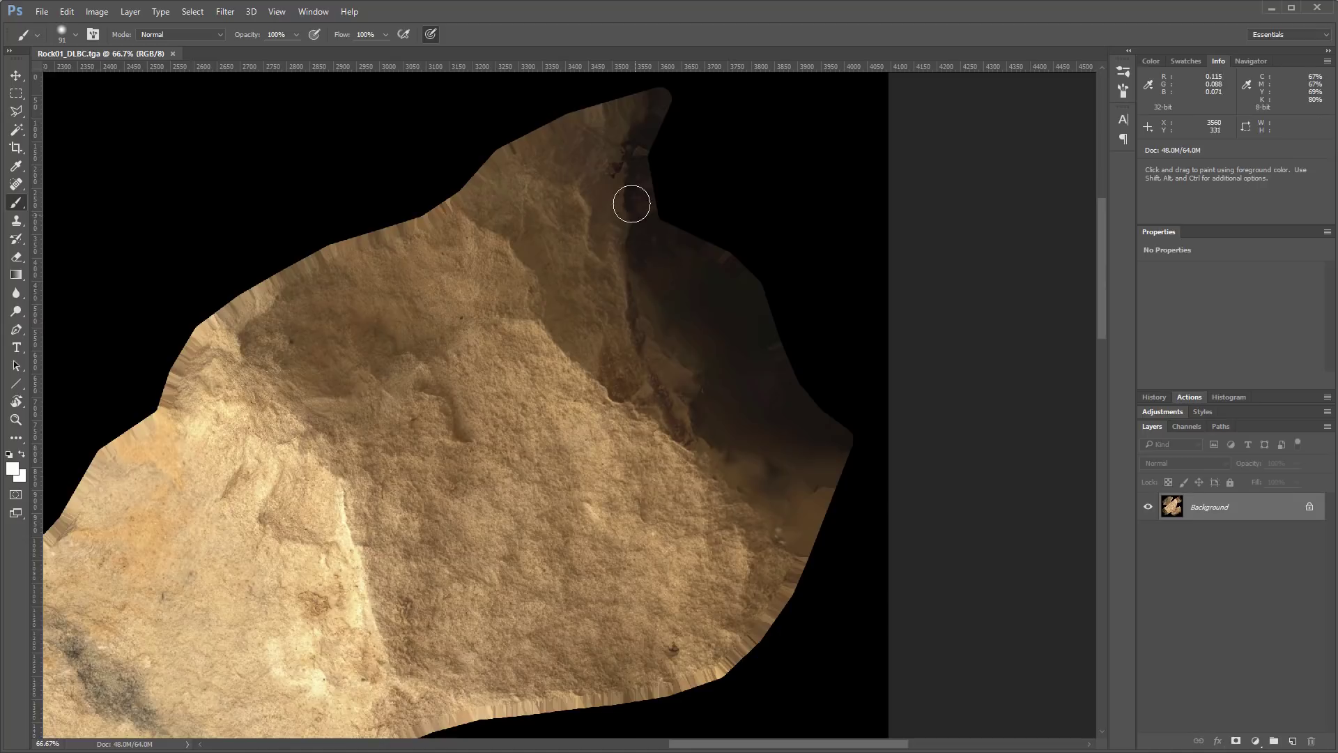
{"action": "key", "text": "l"}
{"action": "mouse_move", "coordinate": [833, 574]}
{"action": "left_mouse_down"}
{"action": "mouse_move", "coordinate": [768, 535]}
{"action": "mouse_move", "coordinate": [654, 366]}
{"action": "mouse_move", "coordinate": [612, 177]}
{"action": "mouse_move", "coordinate": [606, 113]}
{"action": "mouse_move", "coordinate": [622, 94]}
{"action": "mouse_move", "coordinate": [742, 91]}
{"action": "mouse_move", "coordinate": [830, 272]}
{"action": "mouse_move", "coordinate": [873, 447]}
{"action": "mouse_move", "coordinate": [835, 574]}
{"action": "left_mouse_up"}
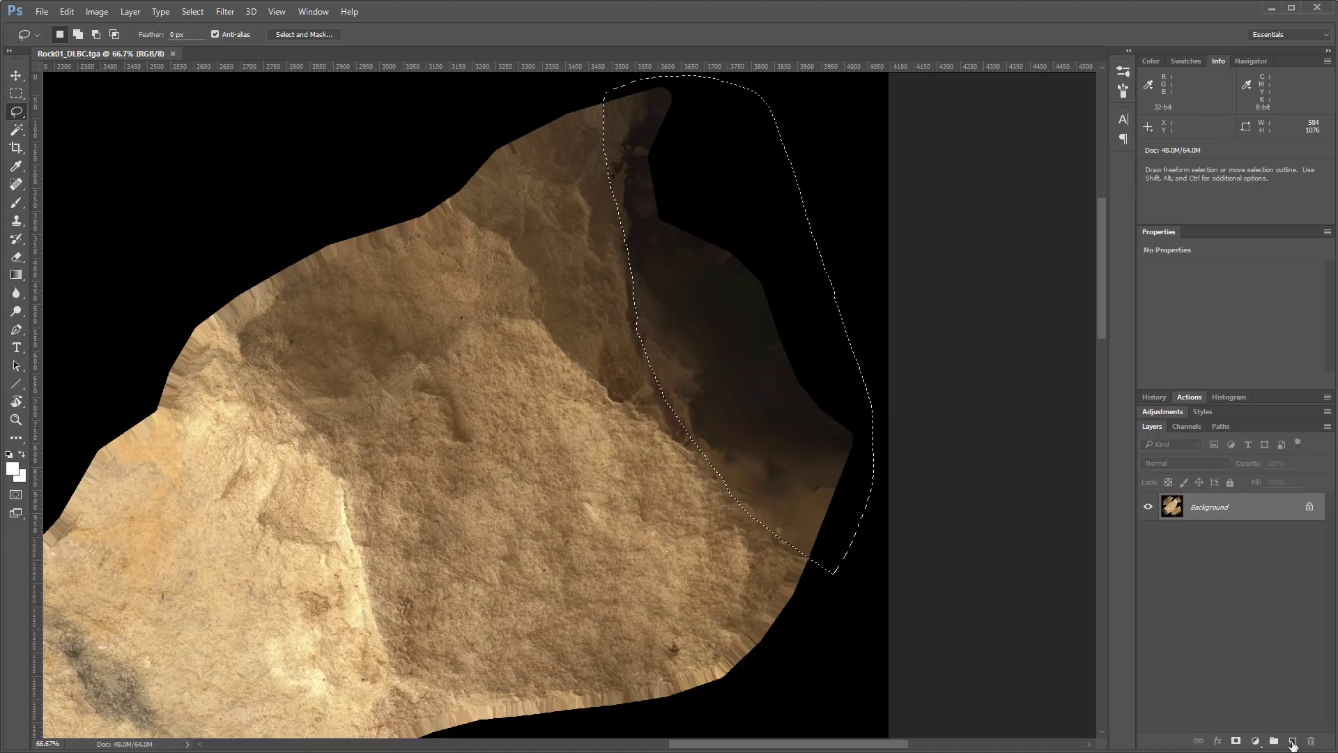
{"action": "left_click", "coordinate": [1293, 741]}
{"action": "key", "text": "alt+BackSpace"}
{"action": "key", "text": "ctrl+minus"}
{"action": "key", "text": "ctrl+minus"}
{"action": "key", "text": "ctrl+minus"}
{"action": "mouse_move", "coordinate": [544, 502]}
{"action": "left_mouse_down"}
{"action": "mouse_move", "coordinate": [814, 293]}
{"action": "mouse_move", "coordinate": [806, 270]}
{"action": "left_mouse_up"}
Step: Fill the bottom-right, lower-left and top-left shadowed corners red, then select the Background layer
{"action": "mouse_move", "coordinate": [932, 583]}
{"action": "left_mouse_down"}
{"action": "mouse_move", "coordinate": [849, 589]}
{"action": "mouse_move", "coordinate": [656, 711]}
{"action": "mouse_move", "coordinate": [782, 737]}
{"action": "mouse_move", "coordinate": [932, 583]}
{"action": "left_mouse_up"}
{"action": "key", "text": "alt+BackSpace"}
{"action": "left_click_drag", "start_coordinate": [697, 558], "coordinate": [821, 561]}
{"action": "mouse_move", "coordinate": [499, 722]}
{"action": "left_mouse_down"}
{"action": "mouse_move", "coordinate": [429, 596]}
{"action": "mouse_move", "coordinate": [399, 718]}
{"action": "mouse_move", "coordinate": [488, 729]}
{"action": "left_mouse_up"}
{"action": "key", "text": "alt+BackSpace"}
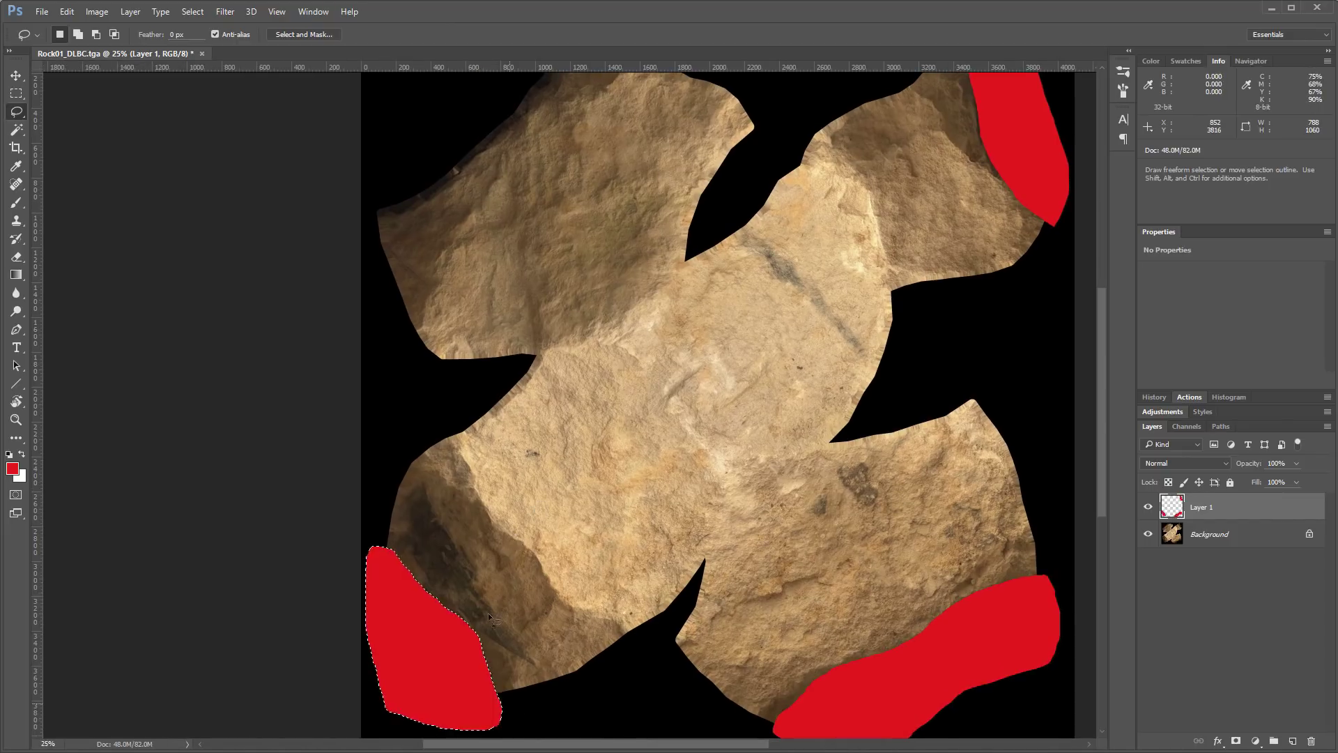
{"action": "left_click_drag", "start_coordinate": [488, 617], "coordinate": [479, 688]}
{"action": "mouse_move", "coordinate": [575, 150]}
{"action": "left_mouse_down"}
{"action": "mouse_move", "coordinate": [508, 238]}
{"action": "mouse_move", "coordinate": [437, 289]}
{"action": "mouse_move", "coordinate": [581, 133]}
{"action": "left_mouse_up"}
{"action": "key", "text": "alt+BackSpace"}
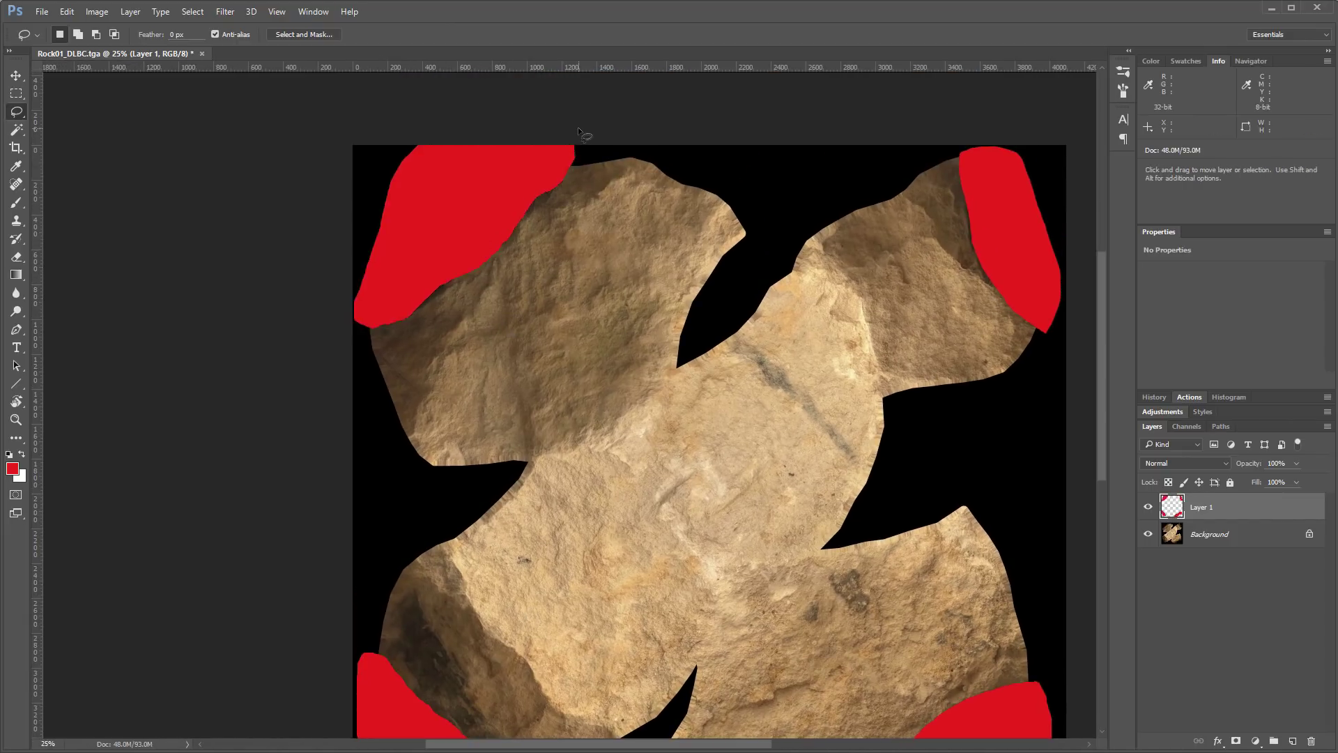
{"action": "key", "text": "ctrl+minus"}
{"action": "left_click", "coordinate": [1216, 536]}
Step: Fill a new layer with black, flatten the image and save it as Rock01_mask
{"action": "left_click", "coordinate": [1293, 742]}
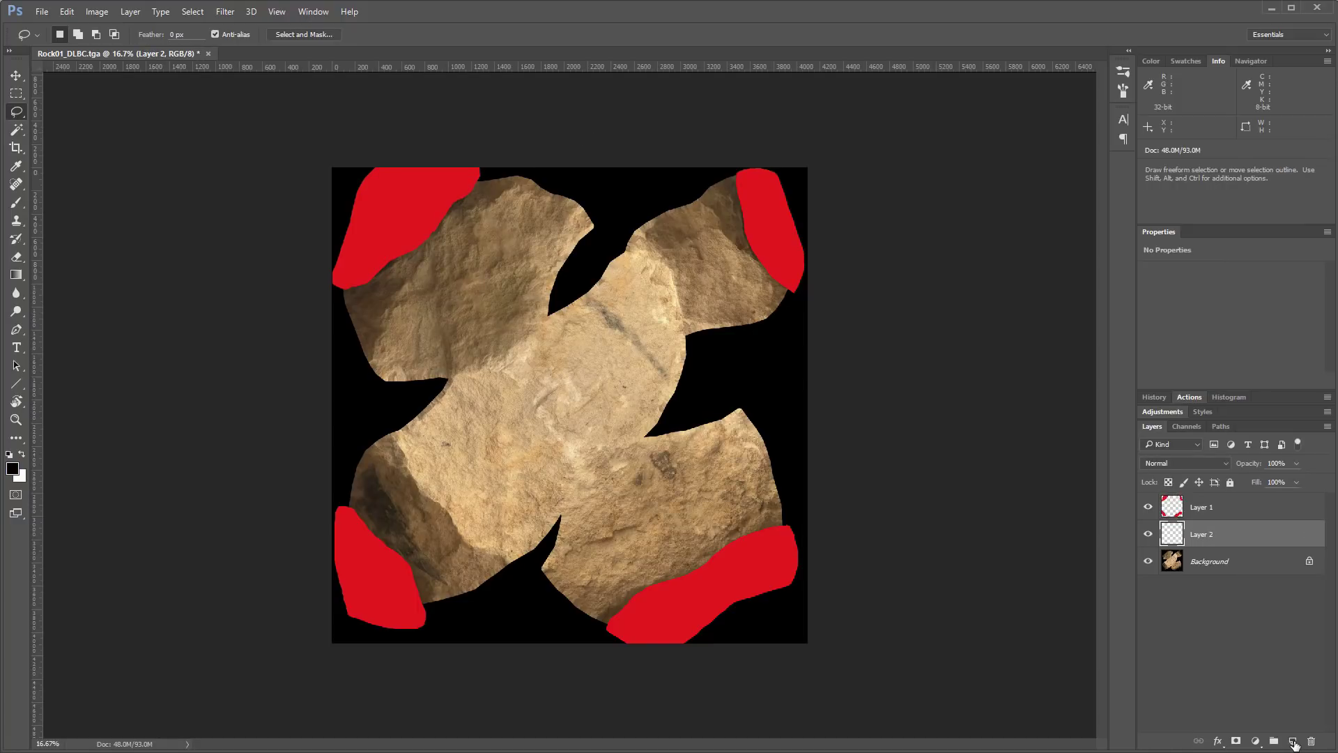
{"action": "key", "text": "alt+BackSpace"}
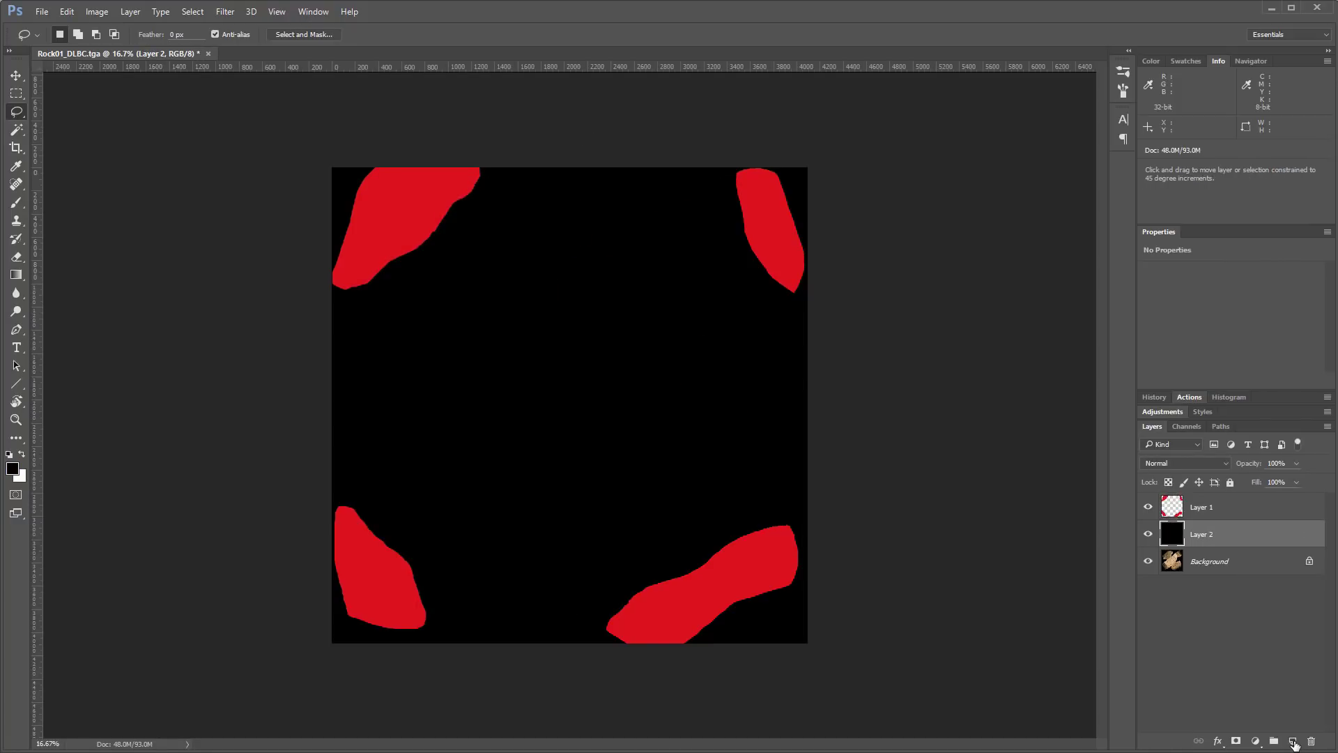
{"action": "key", "text": "ctrl+shift+e"}
{"action": "key", "text": "ctrl+shift+s"}
{"action": "type", "text": "Rock01_mas.tga"}
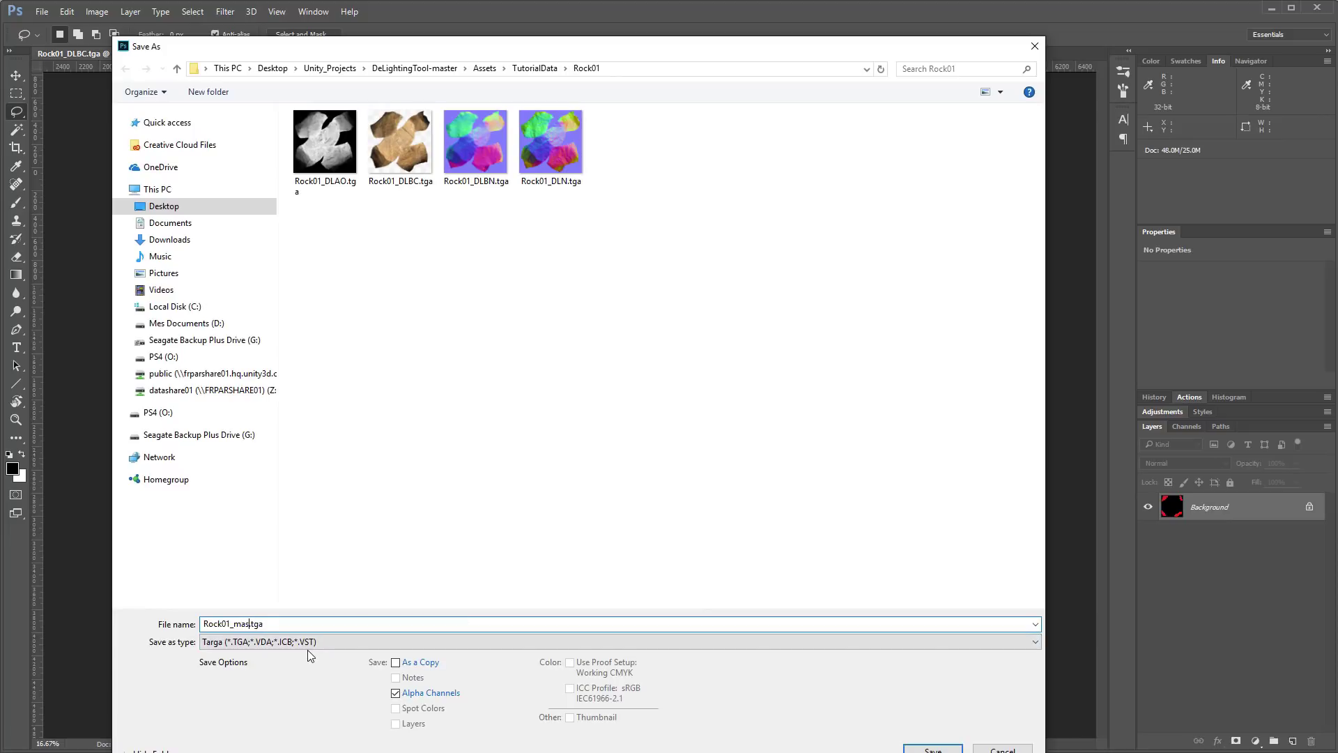
{"action": "type", "text": "k"}
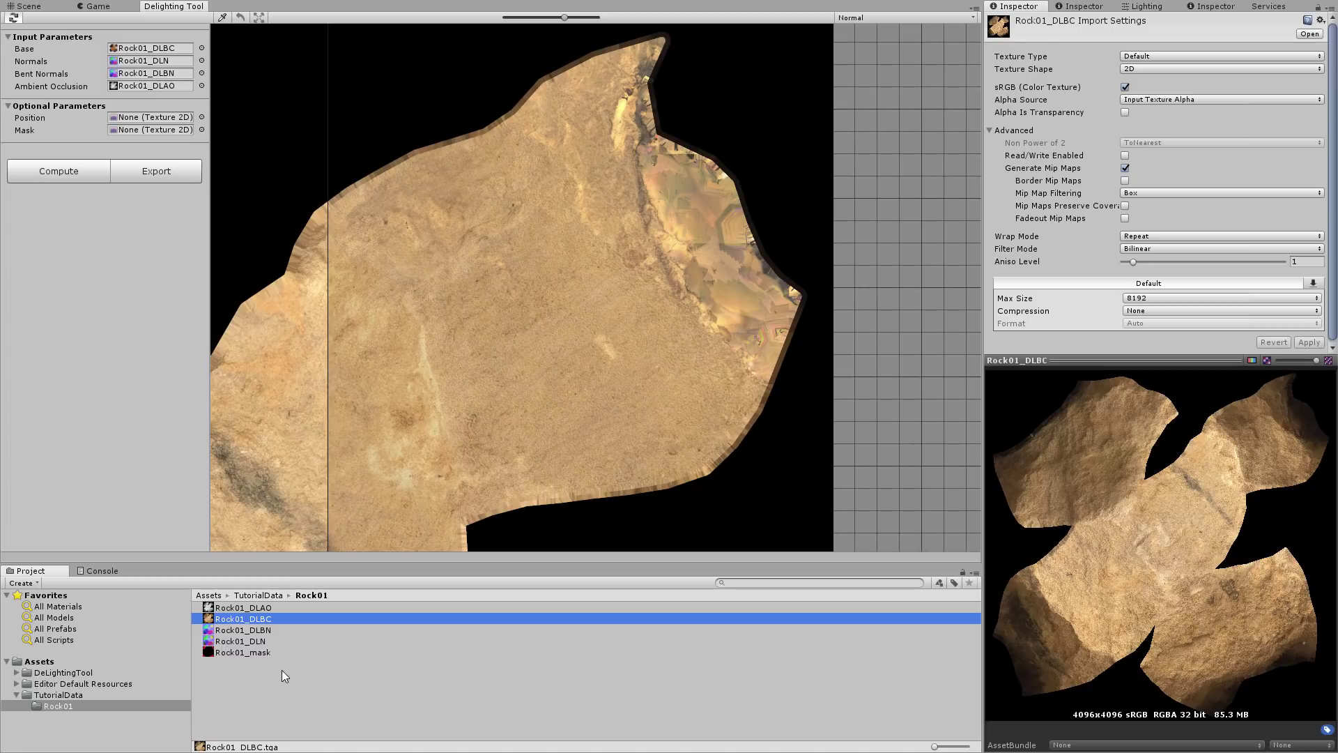
Step: Inspect Rock01_mask and drag it into the Delighting Tool's Mask slot
{"action": "left_click", "coordinate": [243, 653]}
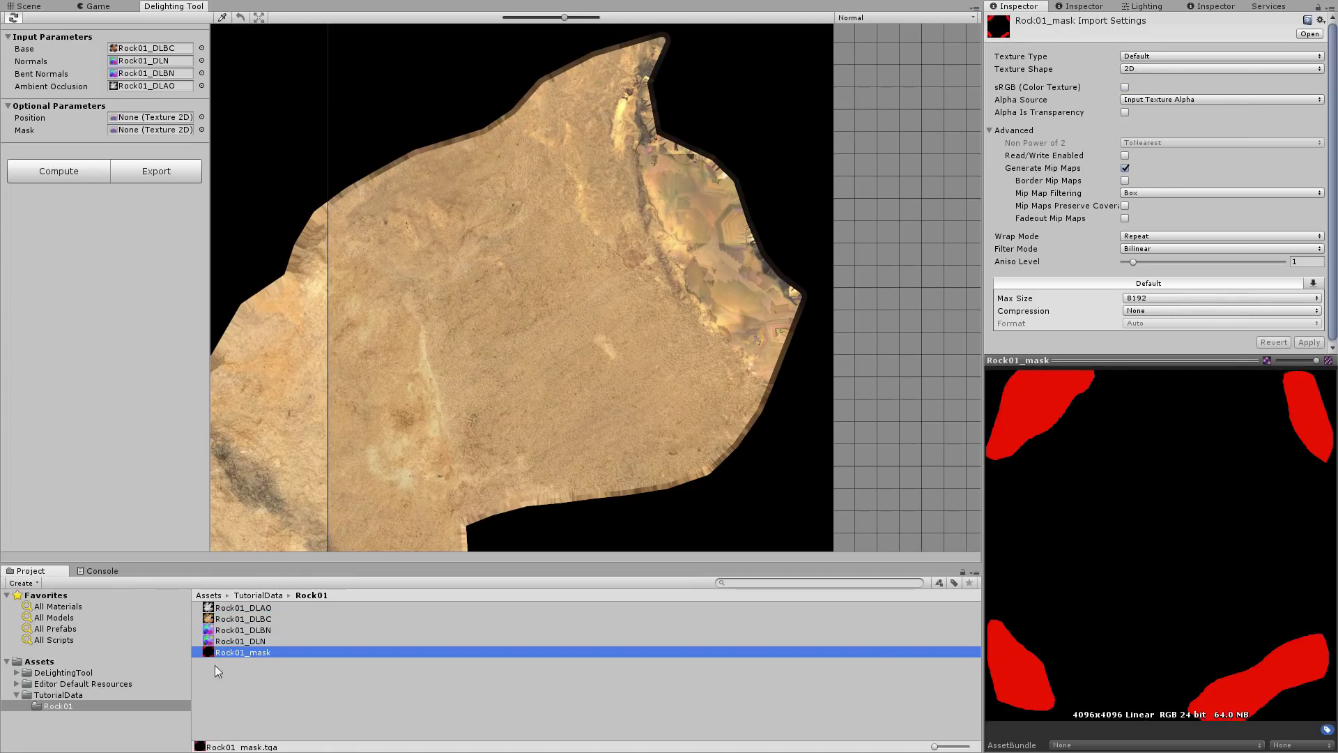
{"action": "left_click_drag", "start_coordinate": [244, 652], "coordinate": [155, 131]}
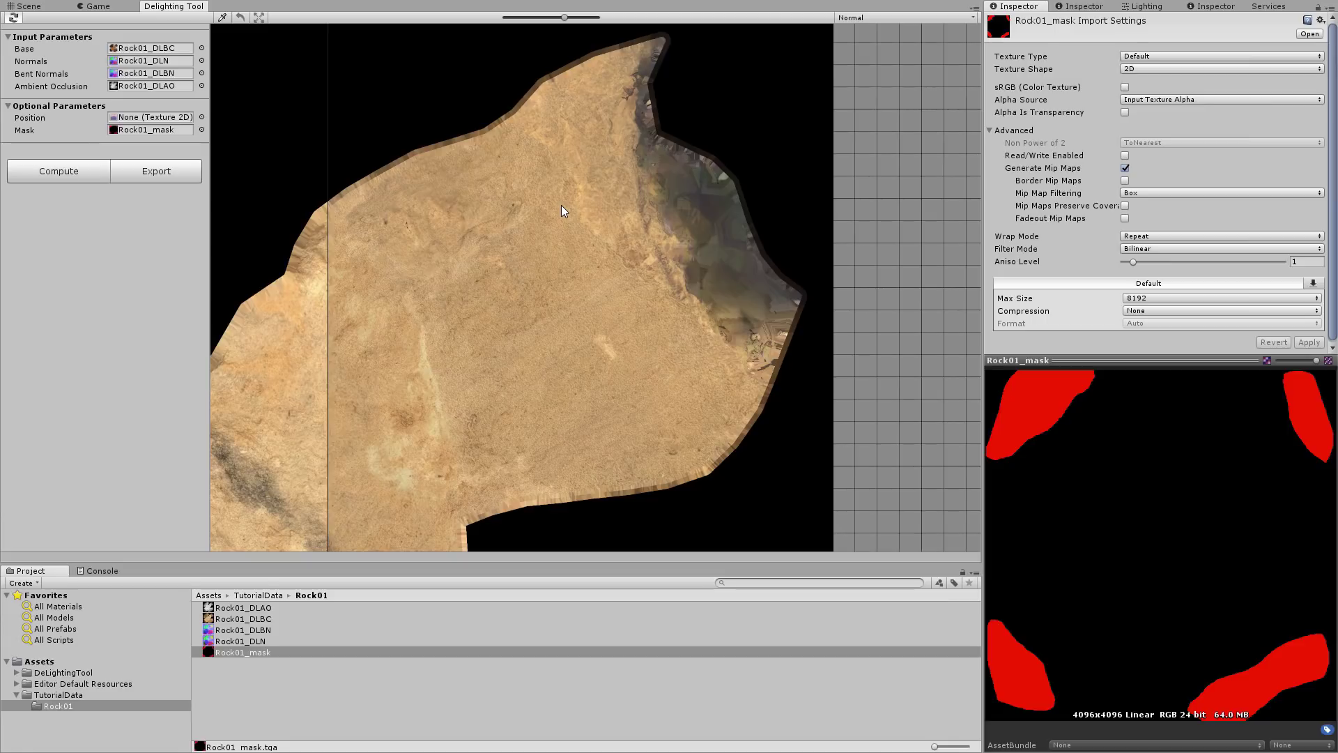
Step: Frame the Rock01 texture, show it fully de-lit, and zoom in to inspect the dark areas
{"action": "left_click_drag", "start_coordinate": [477, 383], "coordinate": [640, 321]}
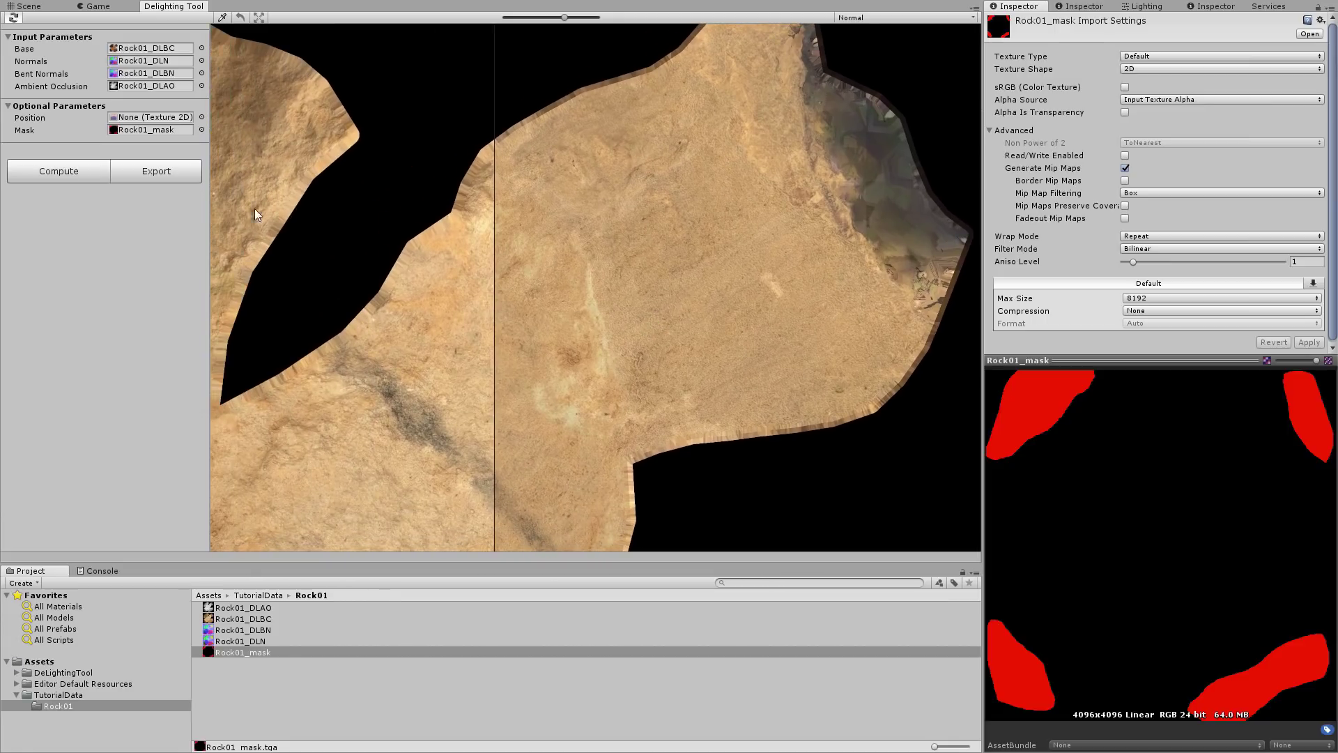
{"action": "left_click", "coordinate": [258, 19]}
{"action": "mouse_move", "coordinate": [717, 408]}
{"action": "left_mouse_down"}
{"action": "mouse_move", "coordinate": [572, 369]}
{"action": "mouse_move", "coordinate": [311, 366]}
{"action": "left_mouse_up"}
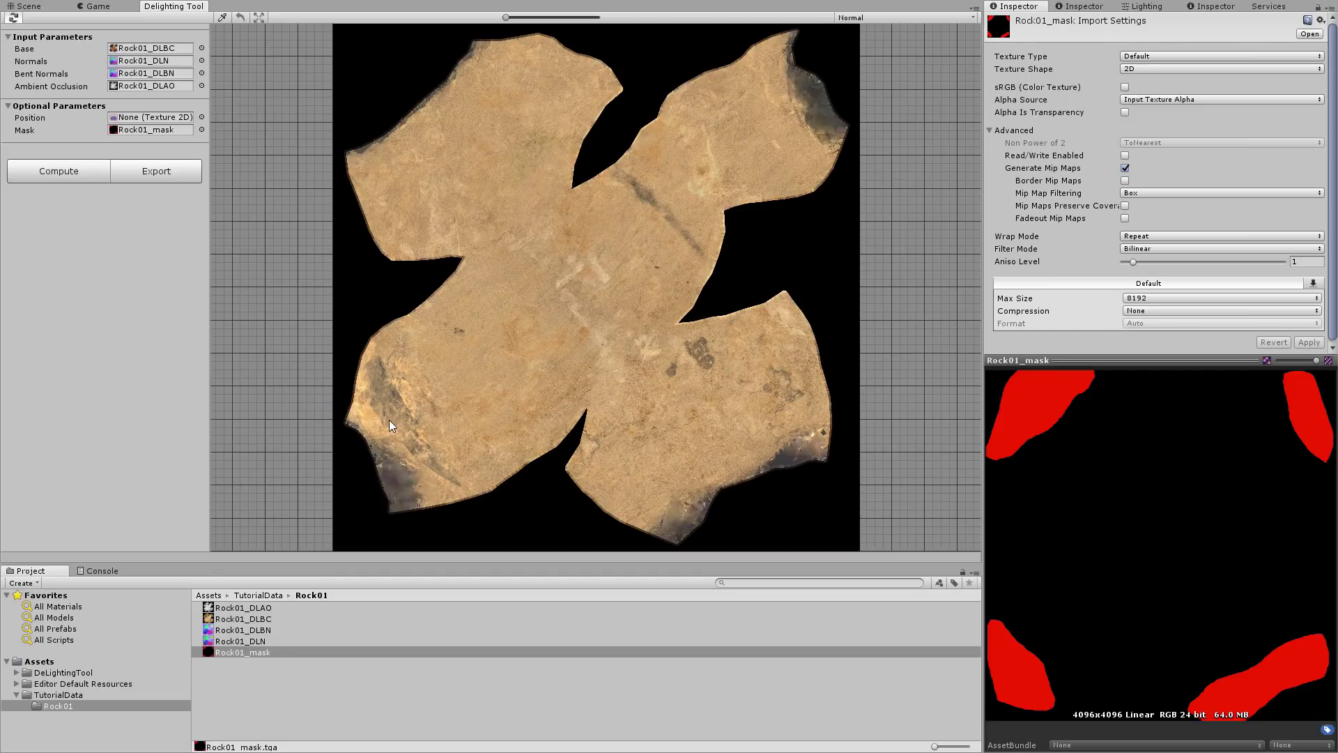
{"action": "scroll", "coordinate": [389, 419], "scroll_direction": "up", "scroll_amount": 5}
{"action": "middle_click_drag", "start_coordinate": [433, 317], "coordinate": [415, 395]}
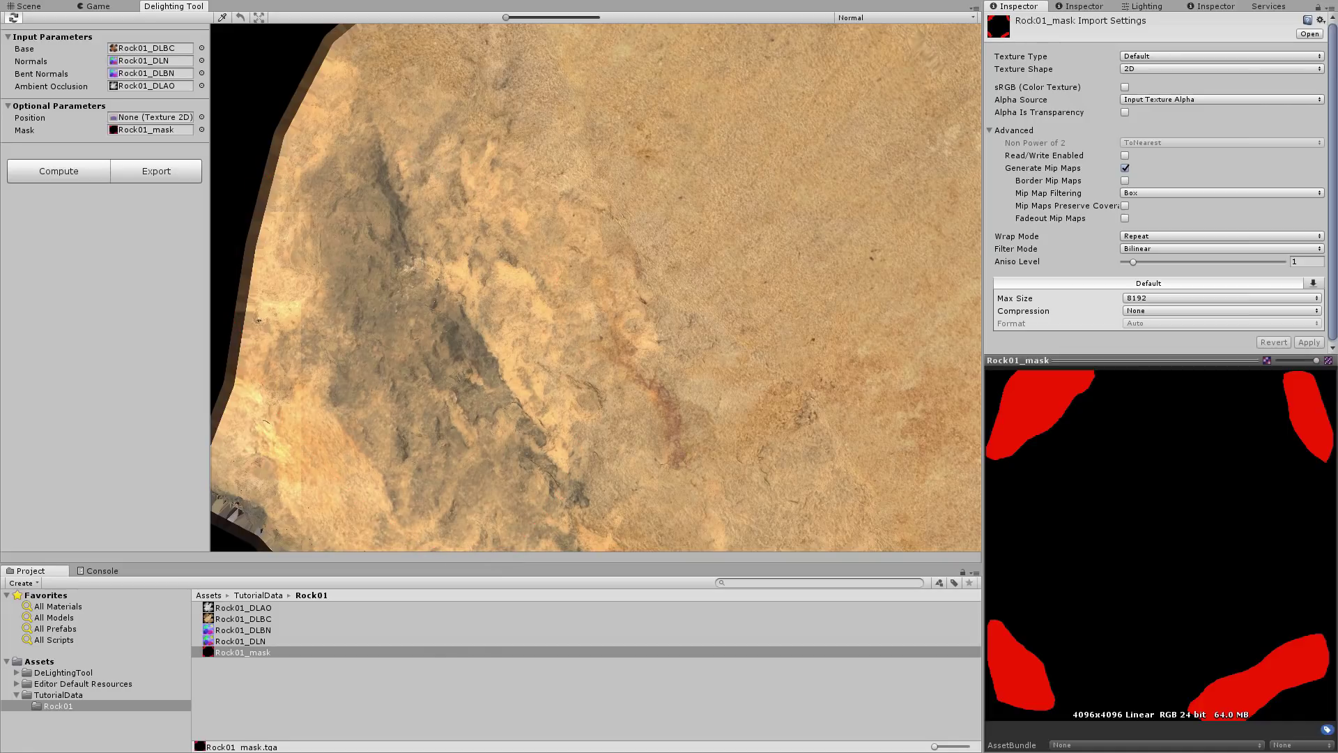
{"action": "scroll", "coordinate": [513, 310], "scroll_direction": "down", "scroll_amount": 5}
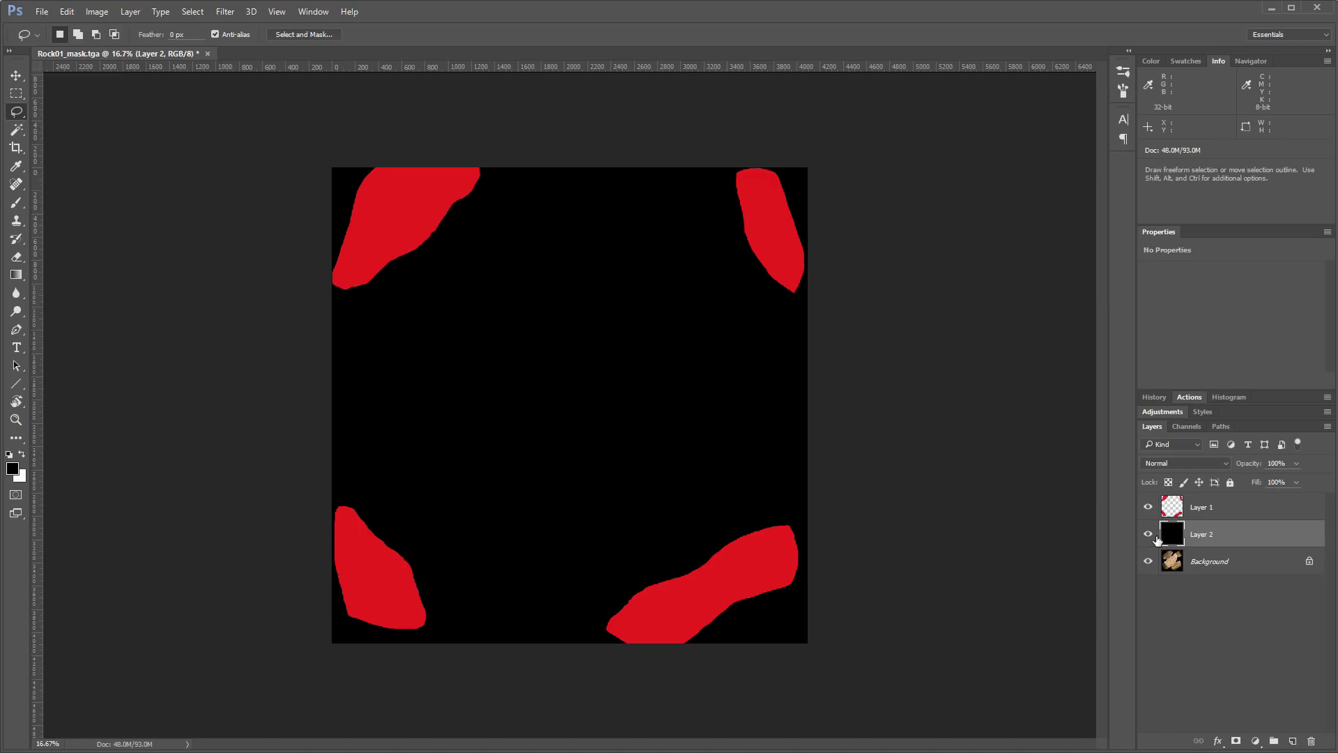
Step: With Layer 2 hidden, lasso the dark crease on Layer 1 and fill it with red
{"action": "left_click", "coordinate": [1148, 534]}
{"action": "left_click", "coordinate": [1206, 507]}
{"action": "scroll", "coordinate": [463, 553], "scroll_direction": "up", "scroll_amount": 3, "text": "alt"}
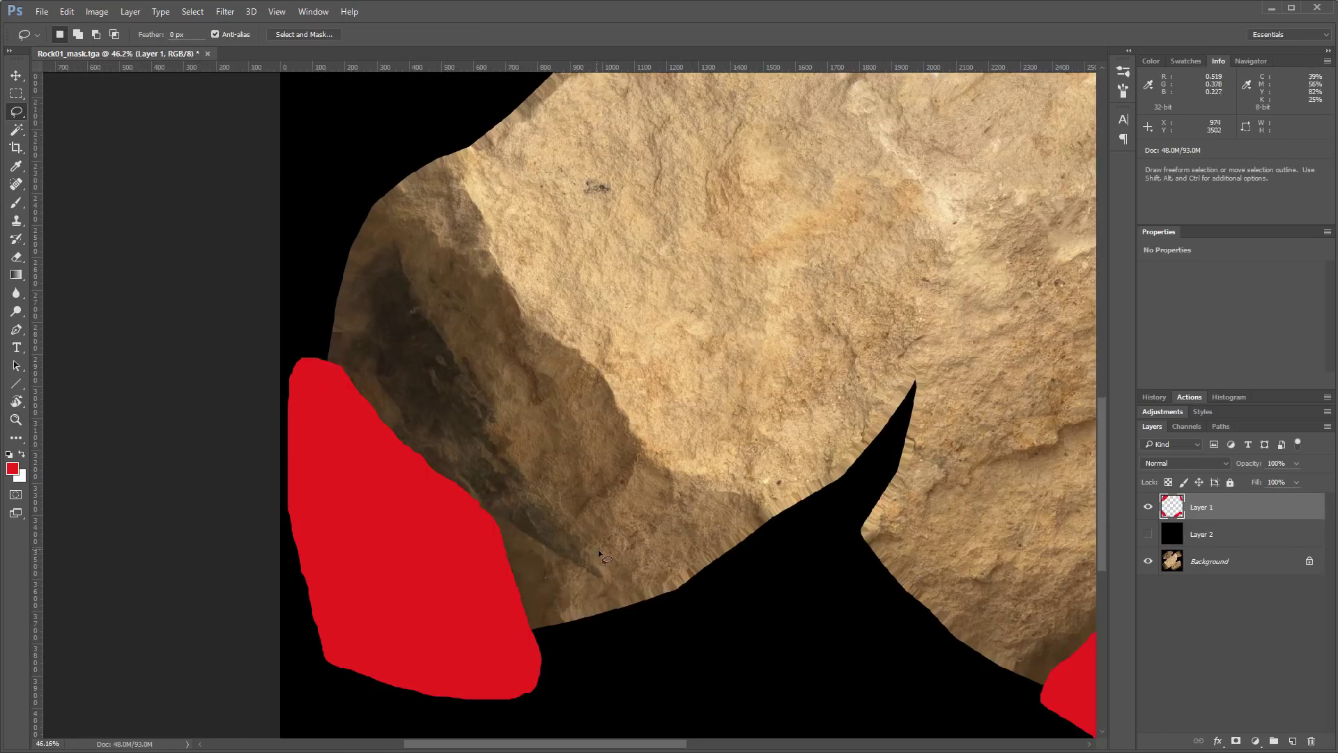
{"action": "mouse_move", "coordinate": [589, 558]}
{"action": "left_mouse_down"}
{"action": "mouse_move", "coordinate": [414, 304]}
{"action": "mouse_move", "coordinate": [403, 253]}
{"action": "mouse_move", "coordinate": [361, 336]}
{"action": "left_mouse_up"}
{"action": "left_click_drag", "start_coordinate": [421, 459], "coordinate": [594, 566]}
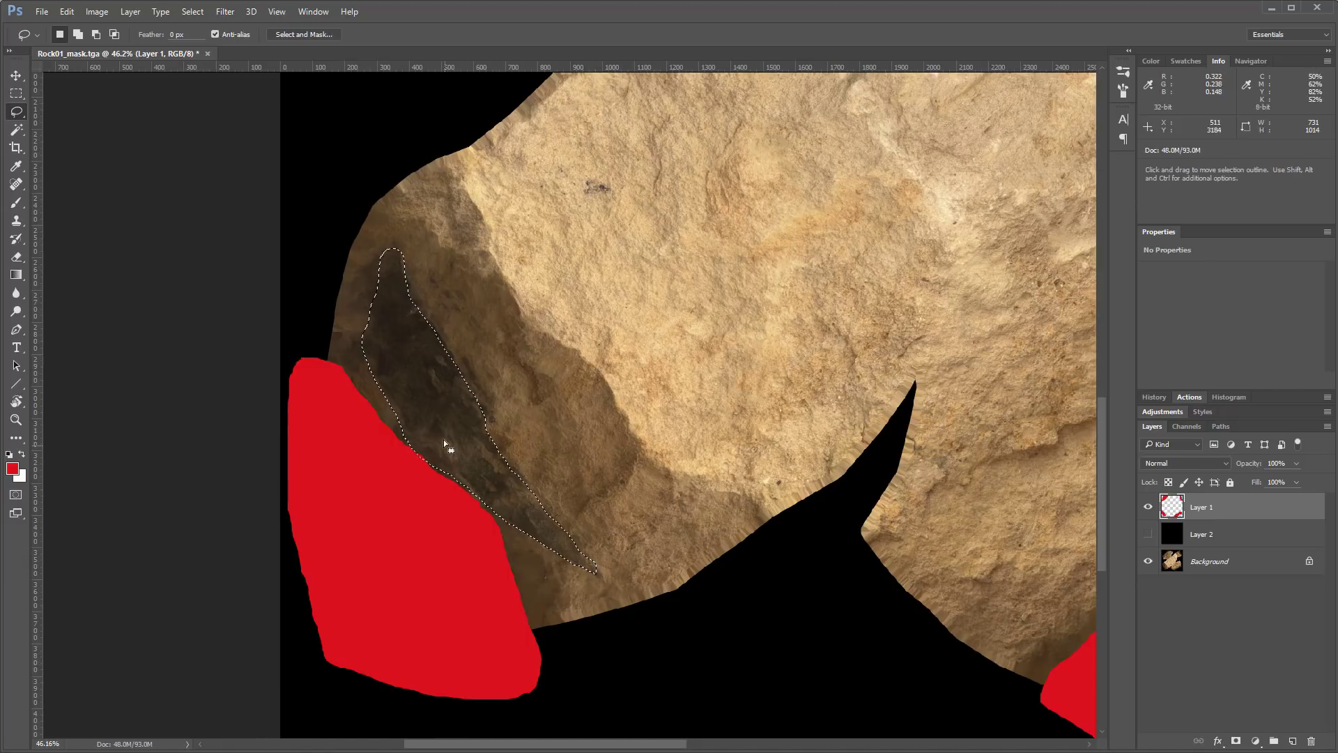
{"action": "key", "text": "alt+BackSpace"}
{"action": "key", "text": "ctrl+d"}
Step: Show Layer 2 again, flatten the image into one layer, and save Rock01_mask.tga
{"action": "left_click", "coordinate": [1224, 534]}
{"action": "left_click", "coordinate": [1148, 534]}
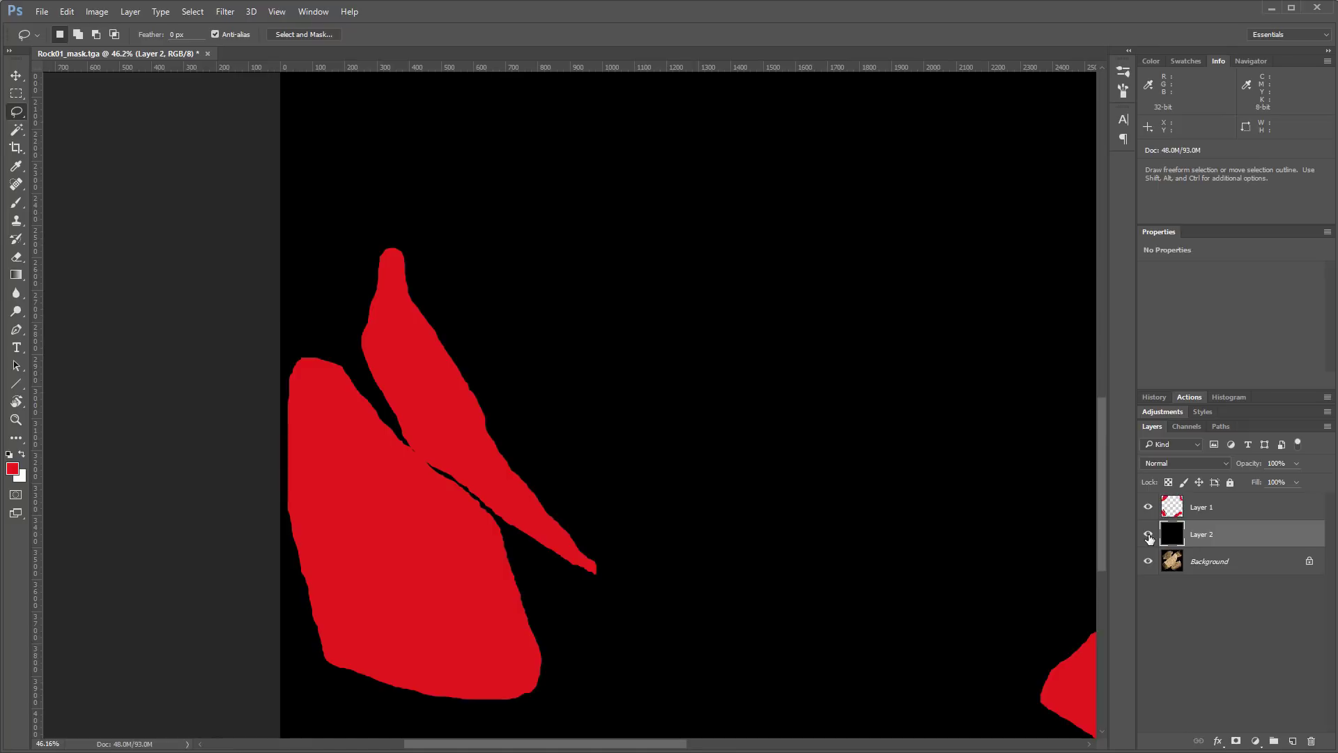
{"action": "key", "text": "ctrl+0"}
{"action": "key", "text": "ctrl+shift+e"}
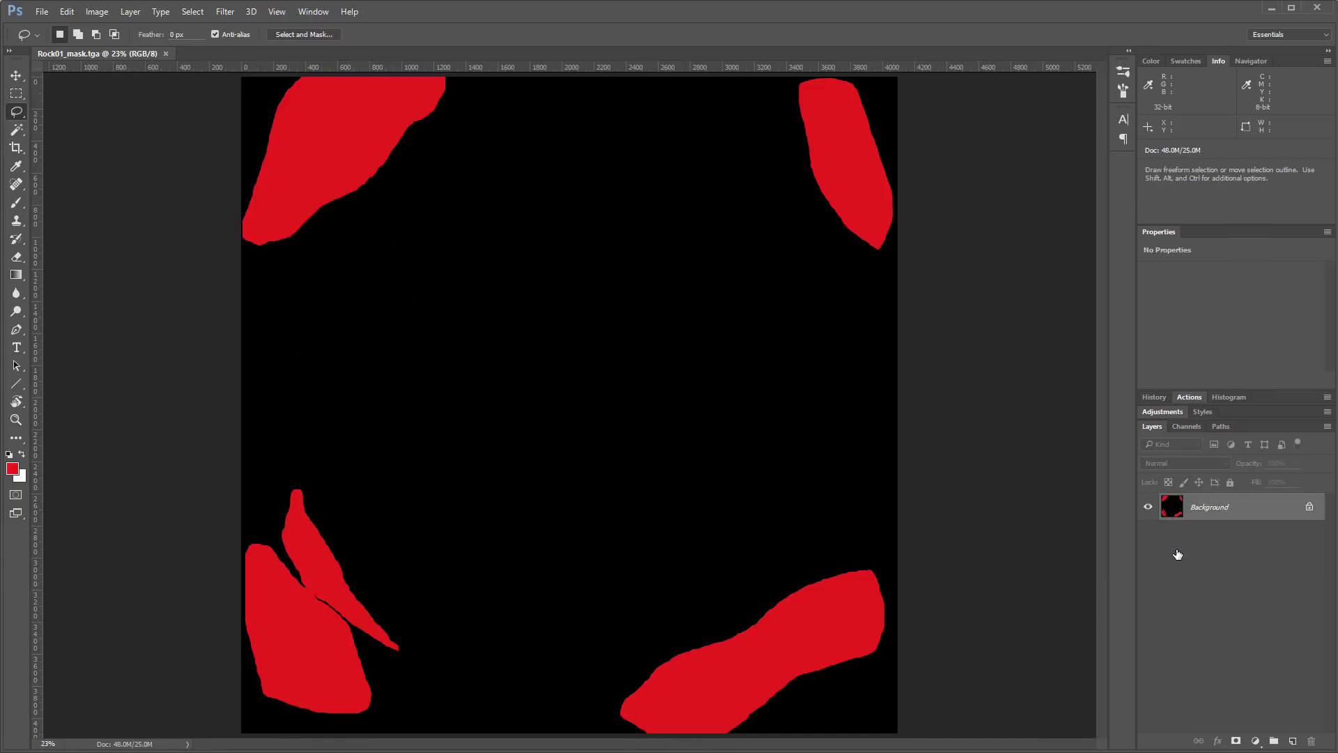
{"action": "key", "text": "alt+Tab"}
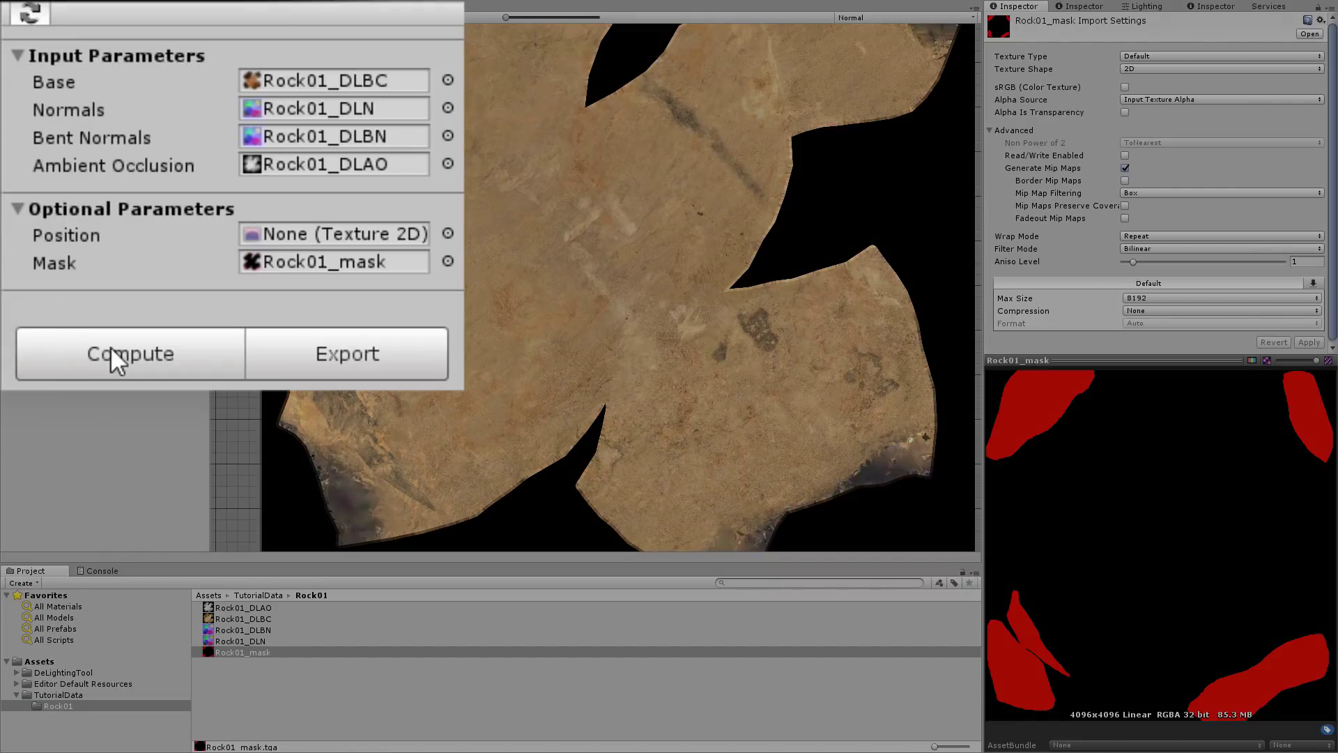
Step: Recompute the de-lighting using the updated Rock01_mask and frame the full texture
{"action": "left_click", "coordinate": [110, 345]}
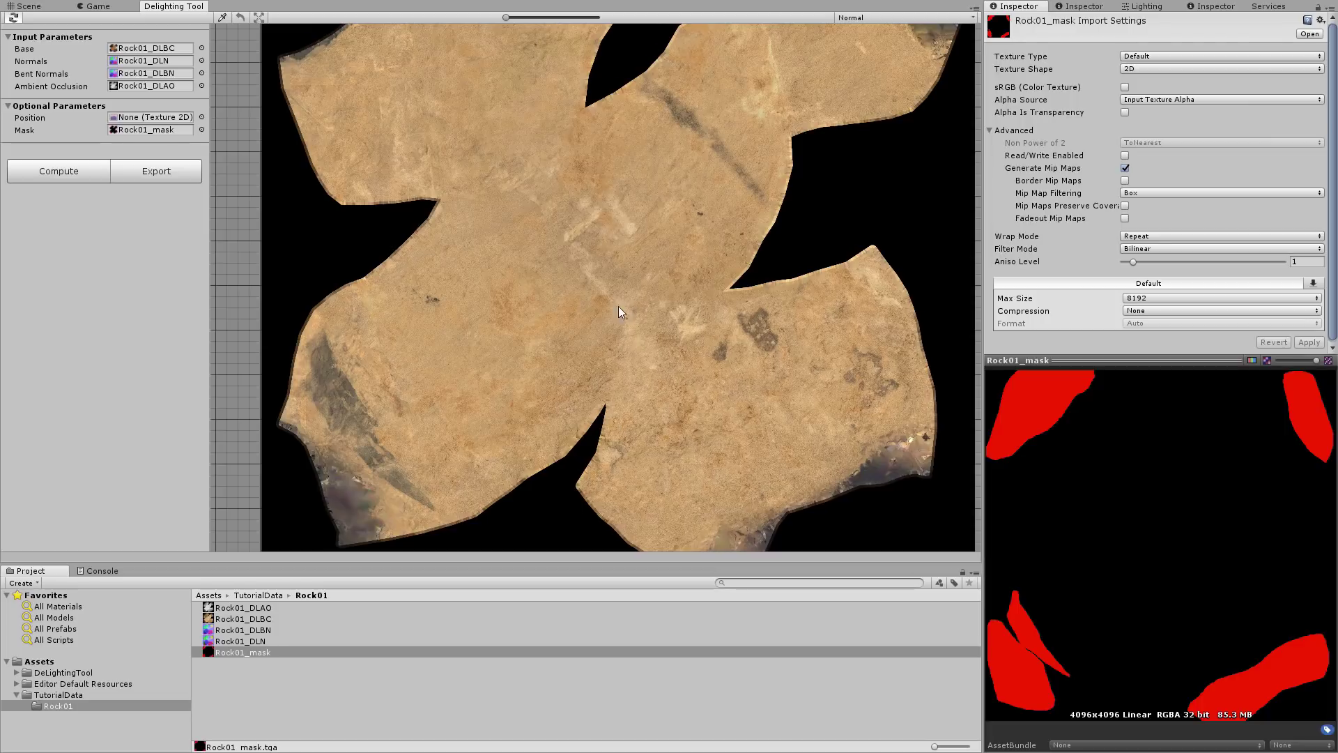
{"action": "scroll", "coordinate": [618, 307], "scroll_direction": "down", "scroll_amount": 5}
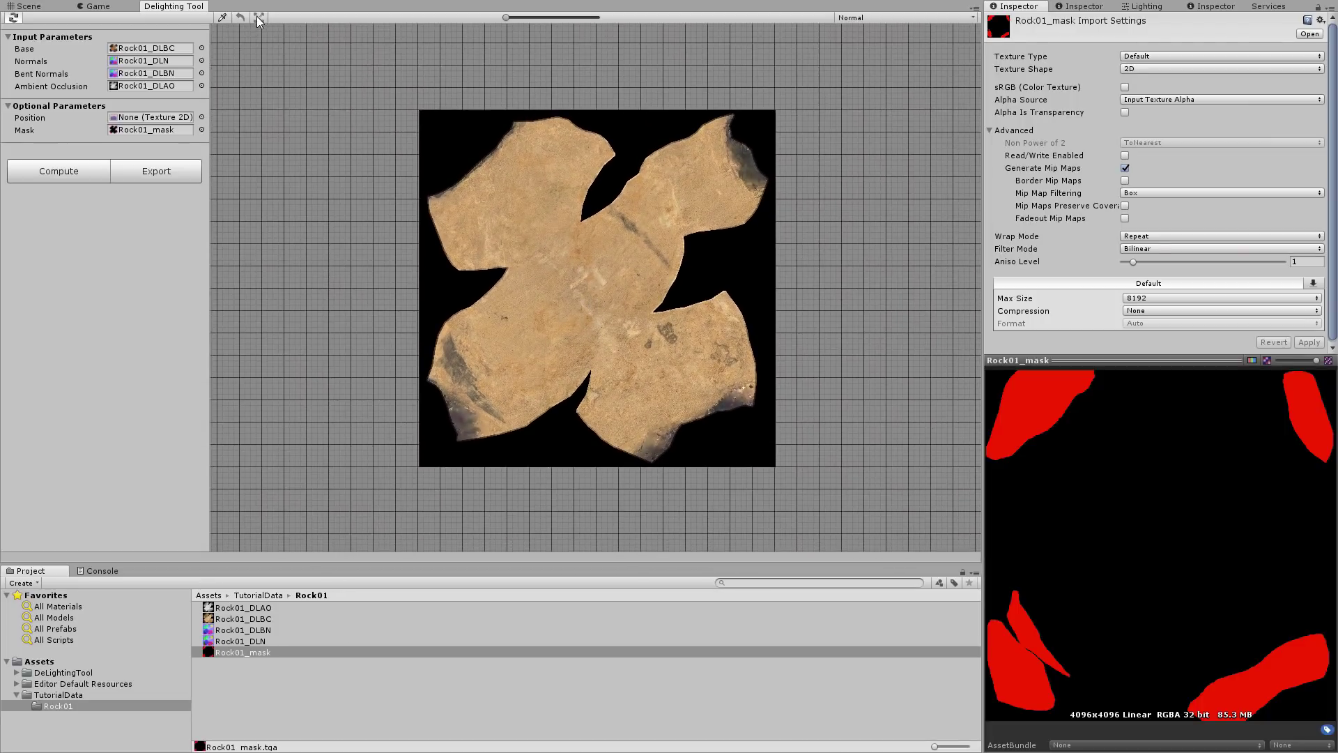
{"action": "left_click", "coordinate": [258, 17]}
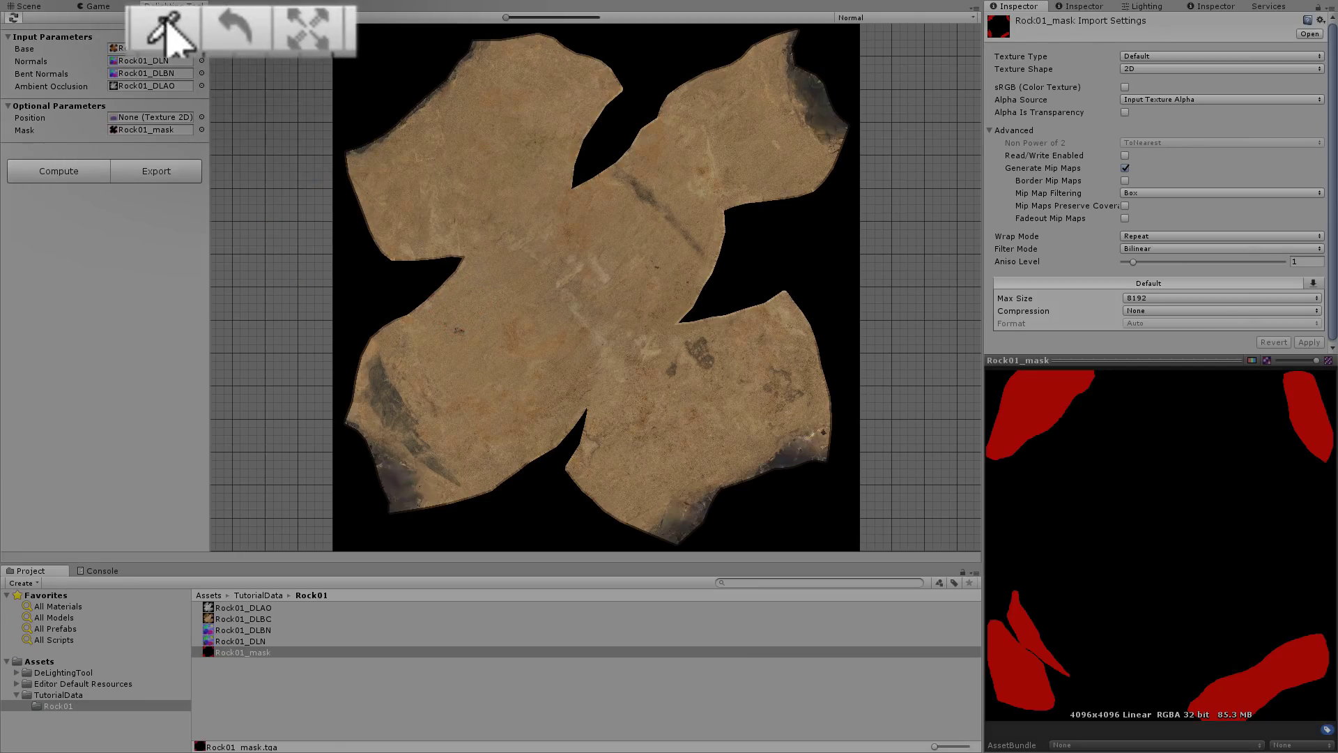
Step: Place the reference picker point on the lower-left rock piece
{"action": "left_click", "coordinate": [223, 17]}
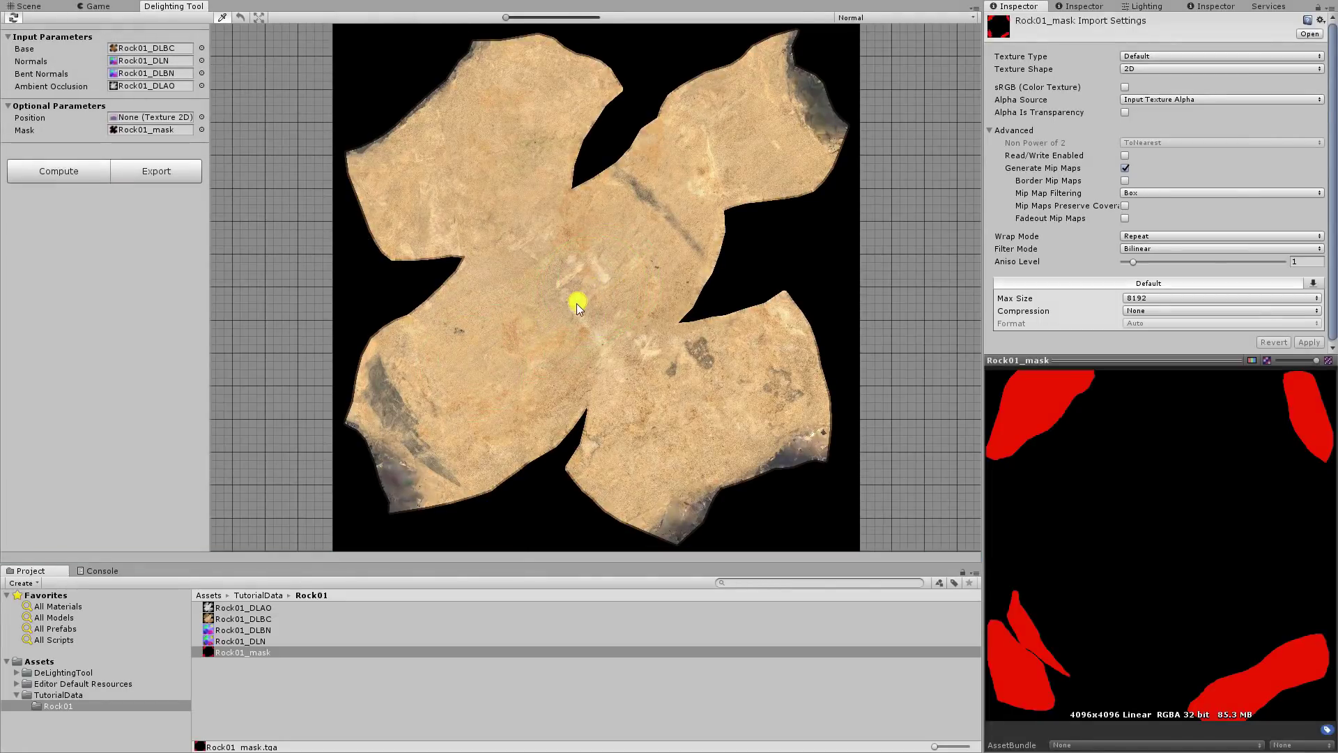
{"action": "left_click_drag", "start_coordinate": [575, 303], "coordinate": [471, 375]}
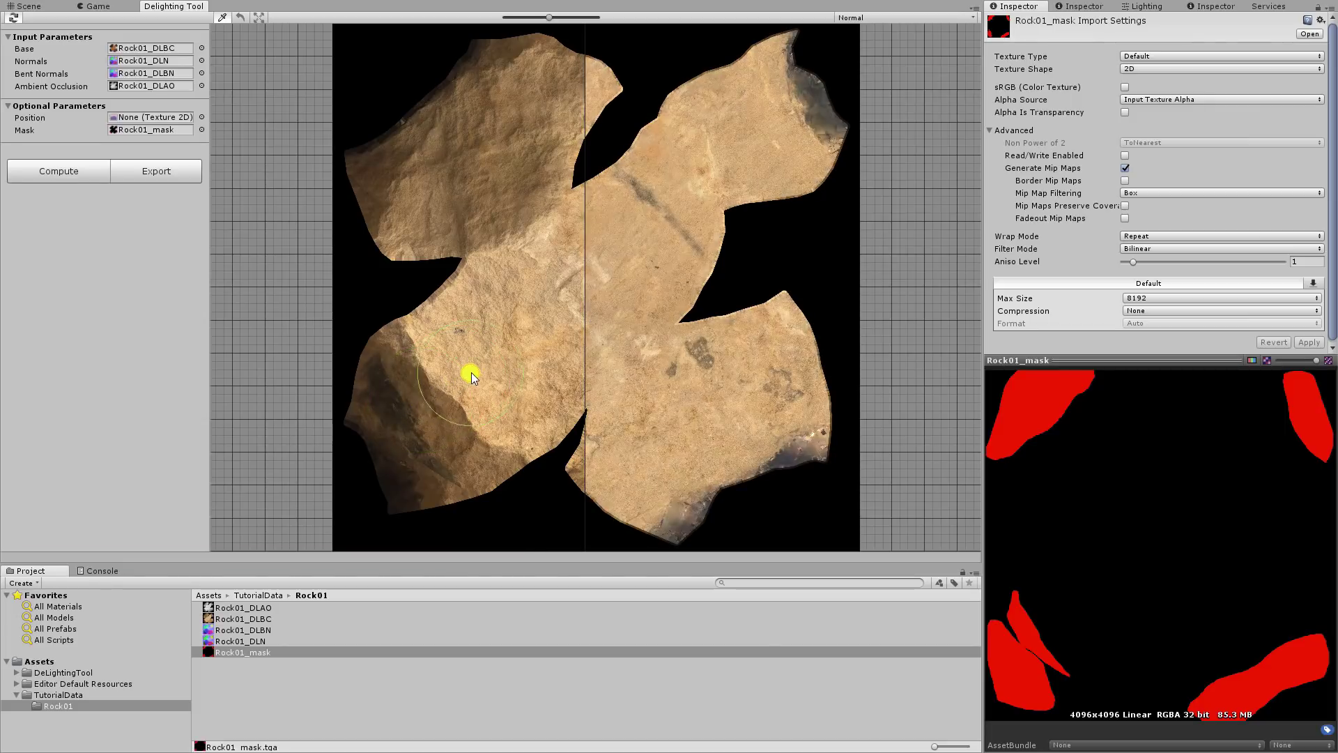
Step: Switch to Debug view, move the reference point onto the left piece, and show the whole rock de-lit
{"action": "left_click", "coordinate": [903, 19]}
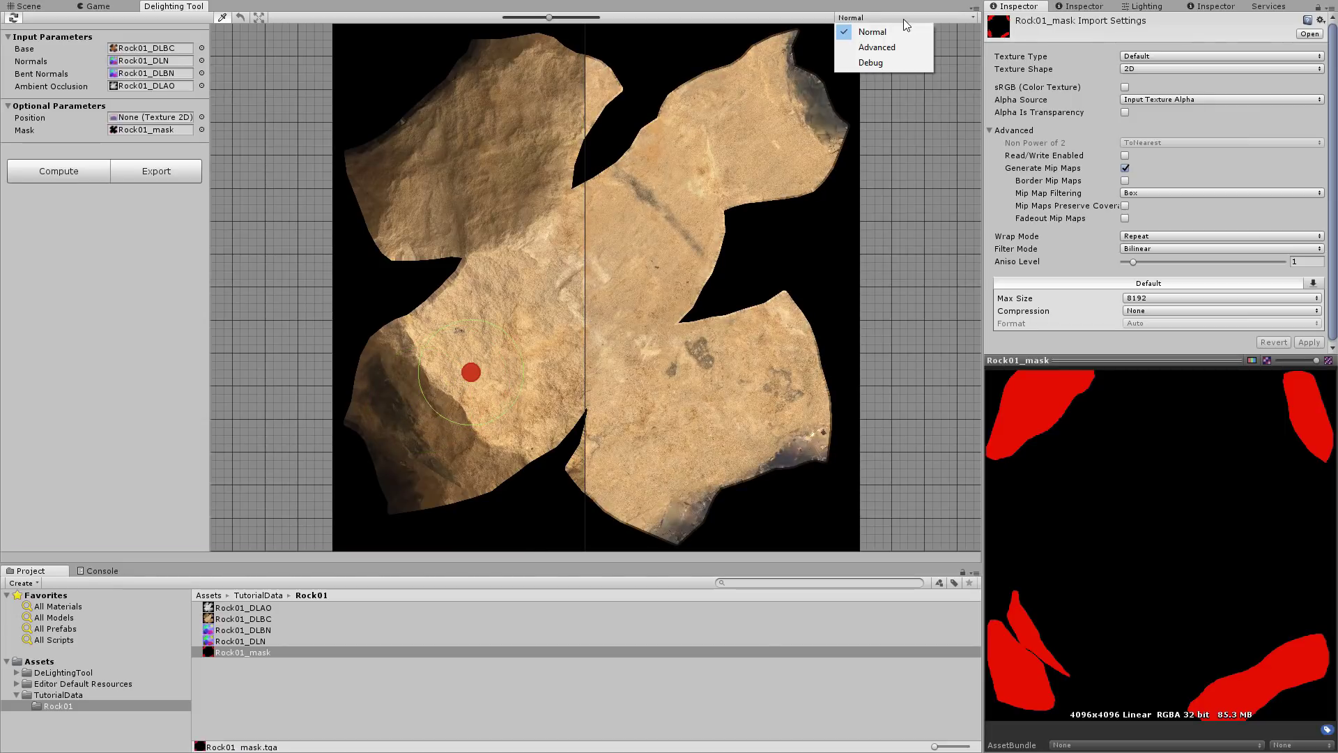
{"action": "left_click", "coordinate": [898, 62]}
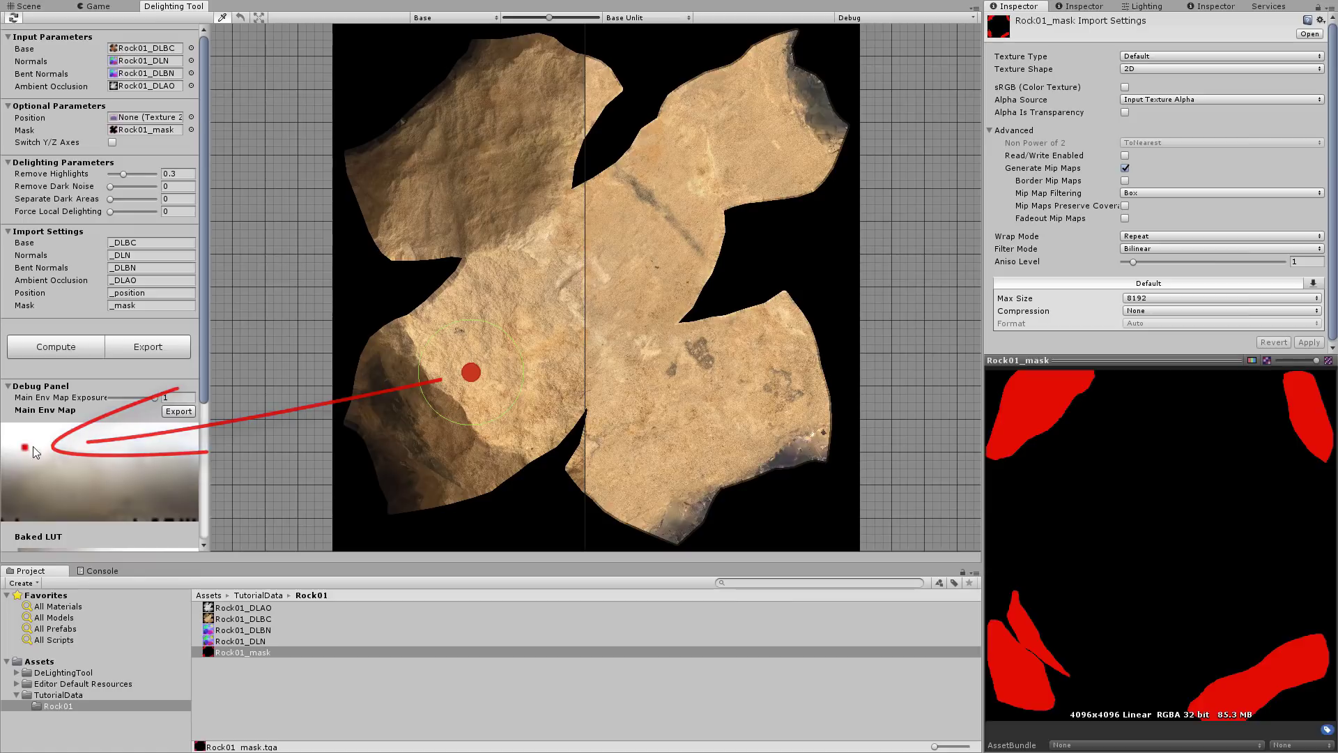
{"action": "left_click_drag", "start_coordinate": [472, 371], "coordinate": [680, 220]}
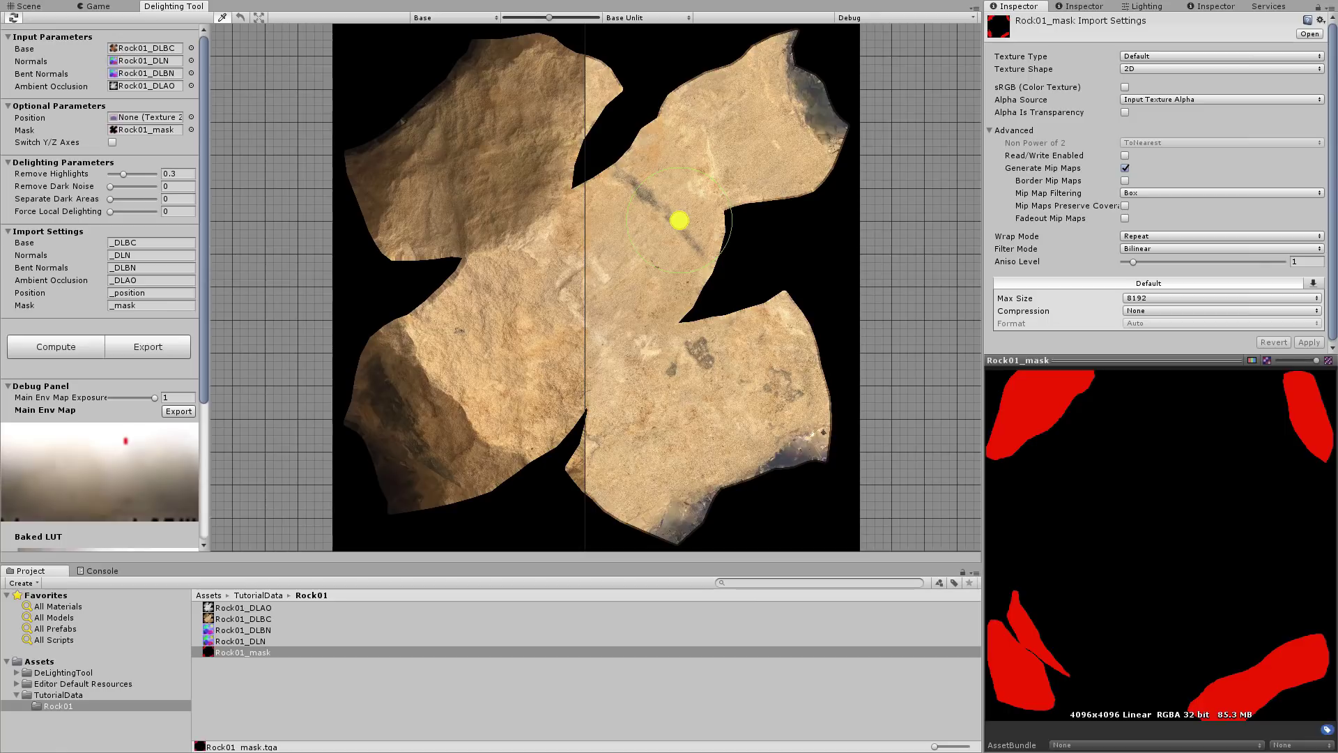
{"action": "mouse_move", "coordinate": [679, 220]}
{"action": "left_mouse_down"}
{"action": "mouse_move", "coordinate": [552, 344]}
{"action": "mouse_move", "coordinate": [520, 357]}
{"action": "mouse_move", "coordinate": [457, 330]}
{"action": "left_mouse_up"}
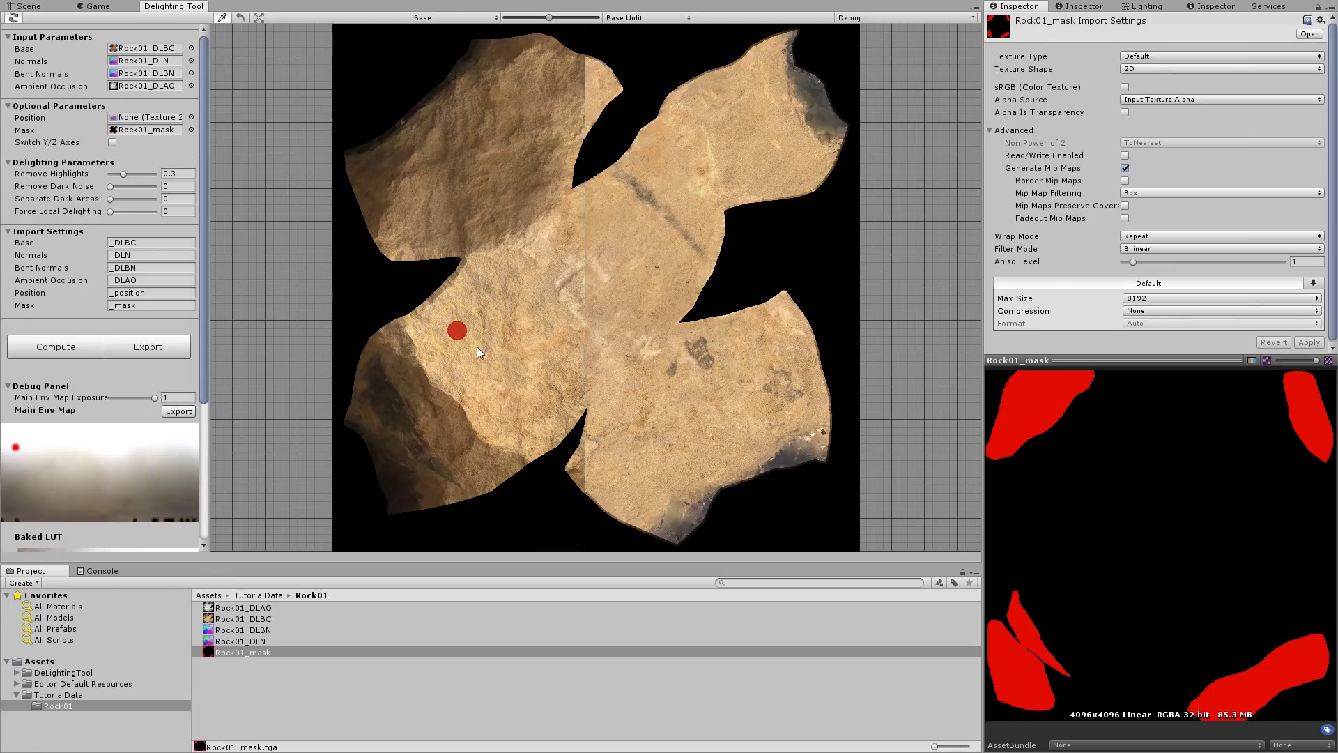
{"action": "left_click_drag", "start_coordinate": [589, 310], "coordinate": [335, 311]}
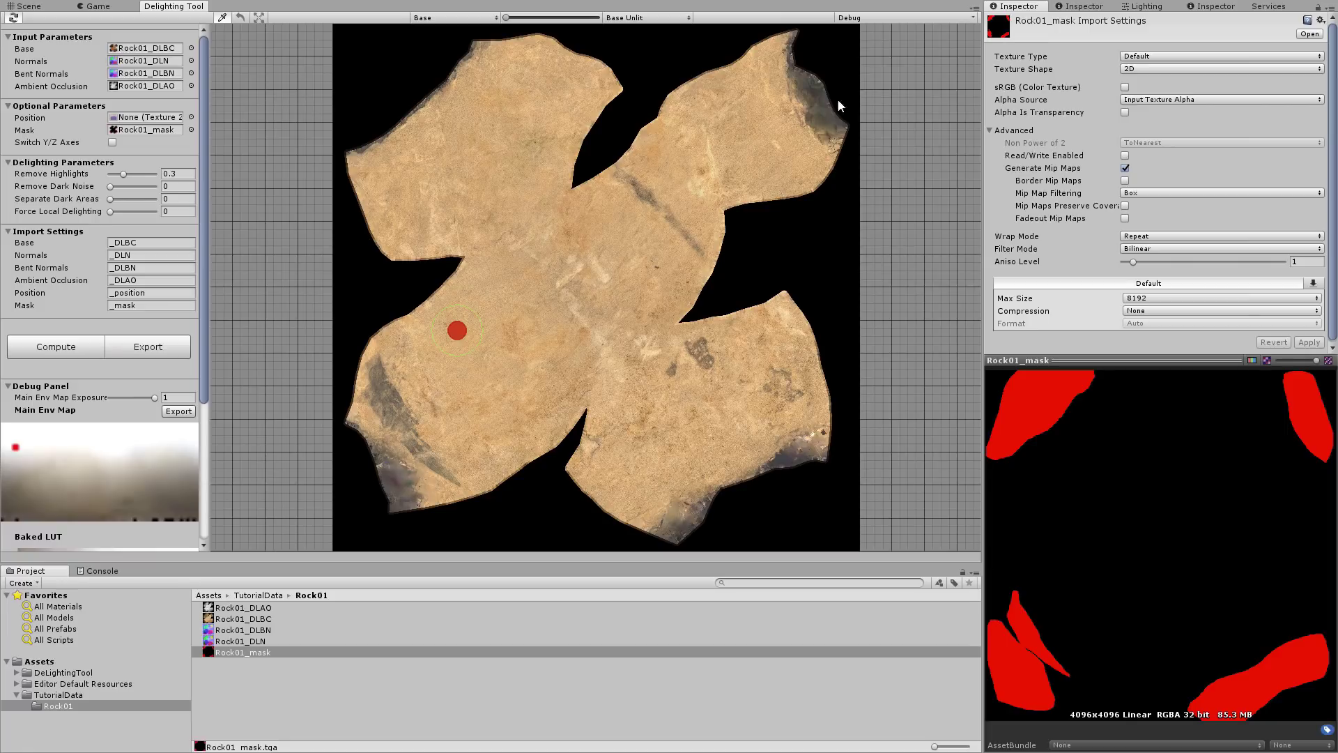
Step: Return to Normal view, export the de-lit texture as Rock01_DLBC_NoLight.png, and select it
{"action": "left_click", "coordinate": [896, 15]}
{"action": "left_click", "coordinate": [888, 28]}
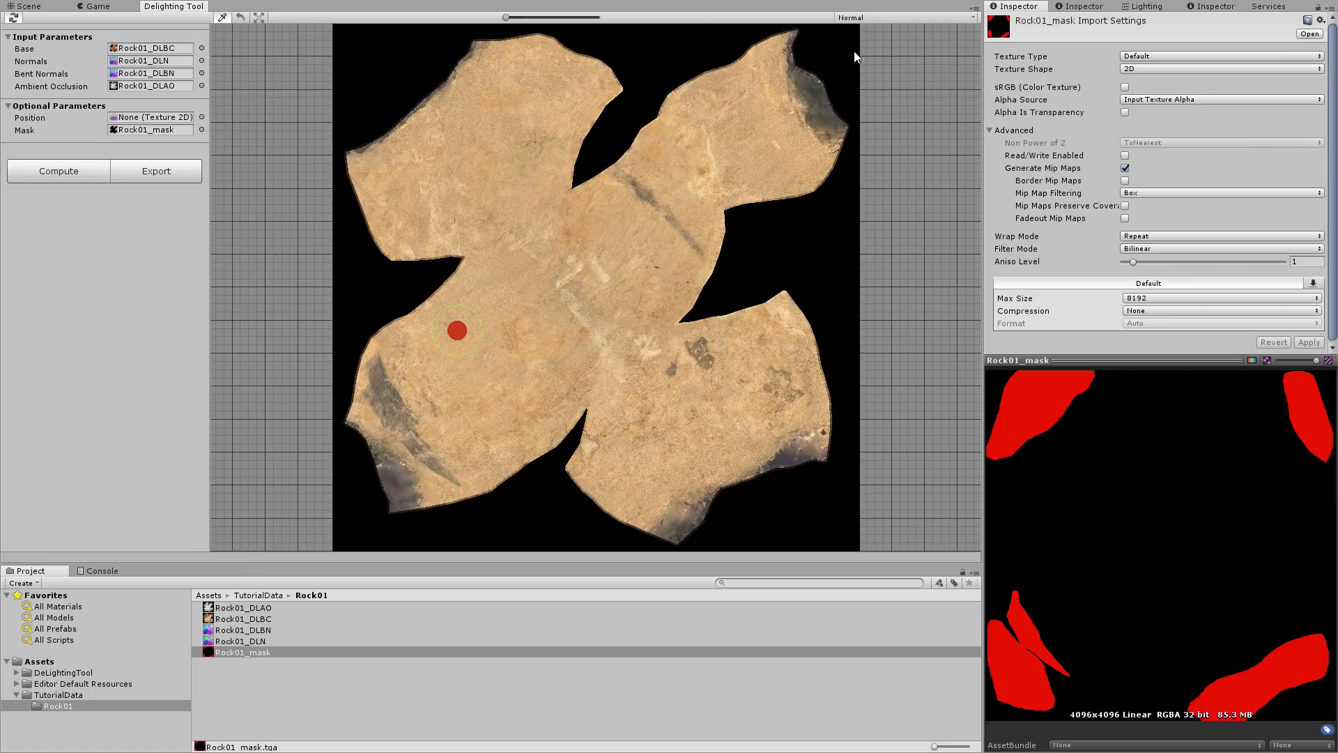
{"action": "left_click", "coordinate": [156, 172]}
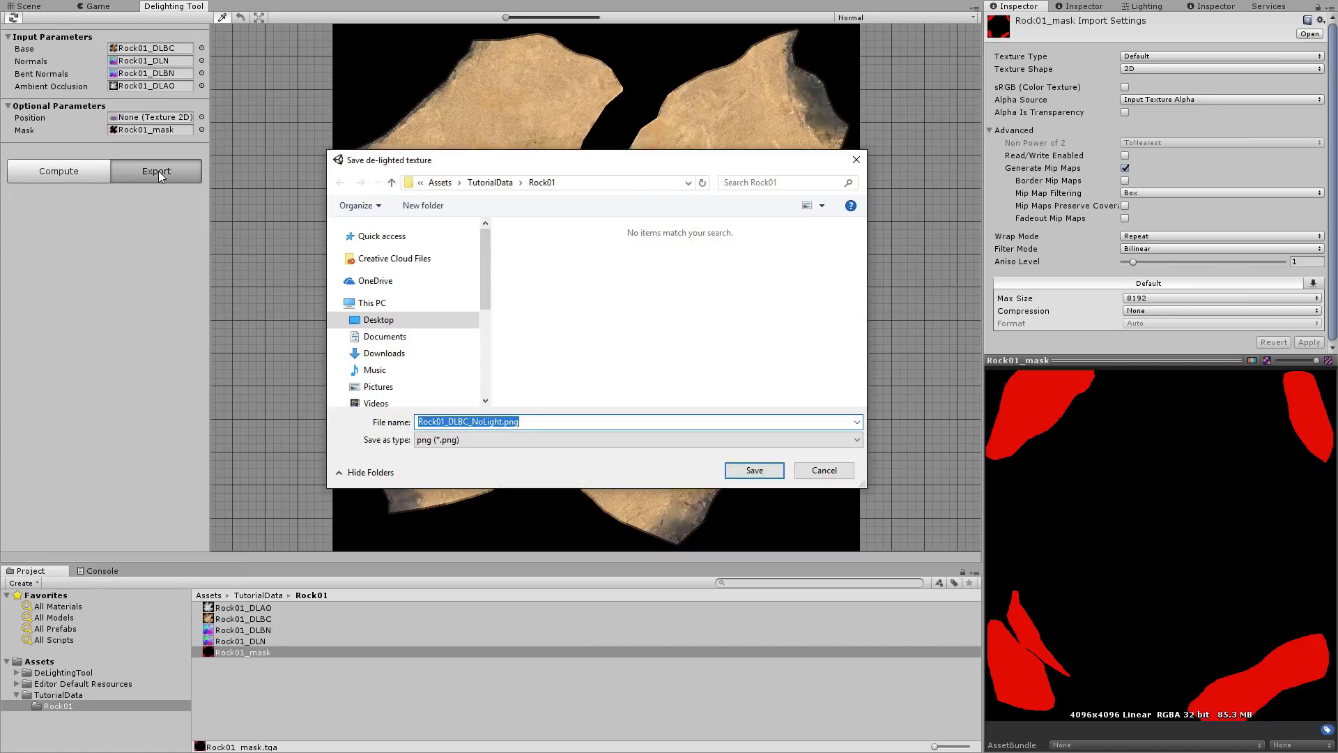
{"action": "left_click", "coordinate": [760, 472]}
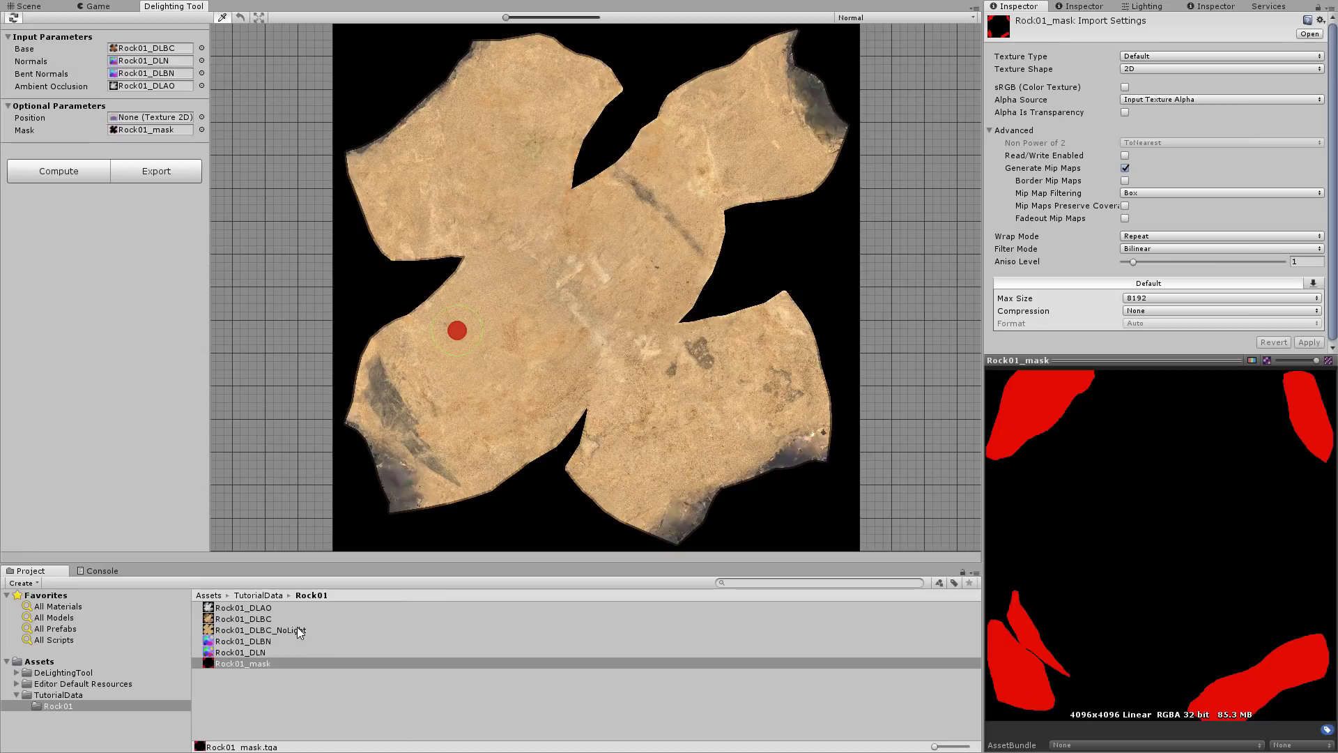
{"action": "left_click", "coordinate": [297, 629]}
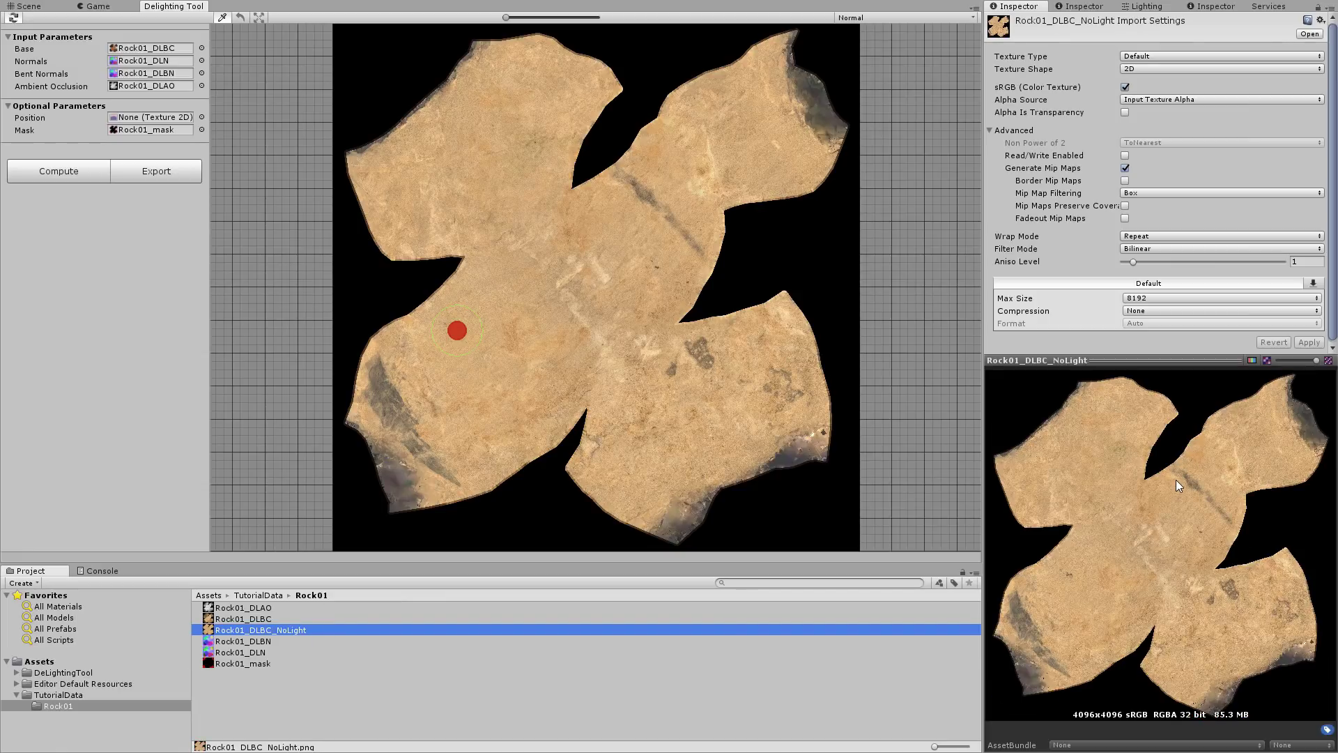
Step: Import Rock01_Game.obj from the desktop Rock01/GameModel folder into the Rock01 project folder
{"action": "left_click", "coordinate": [430, 691]}
{"action": "right_click", "coordinate": [430, 691]}
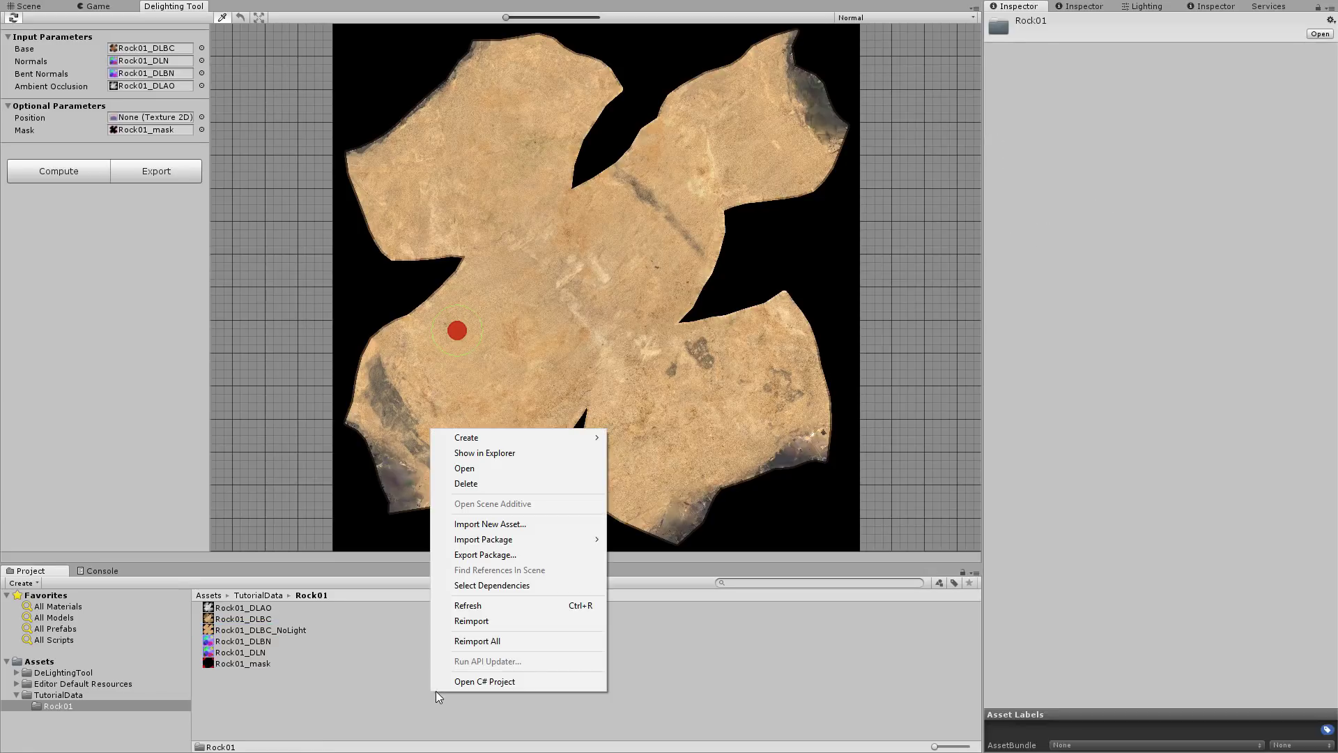
{"action": "left_click", "coordinate": [533, 524]}
{"action": "double_click", "coordinate": [510, 271]}
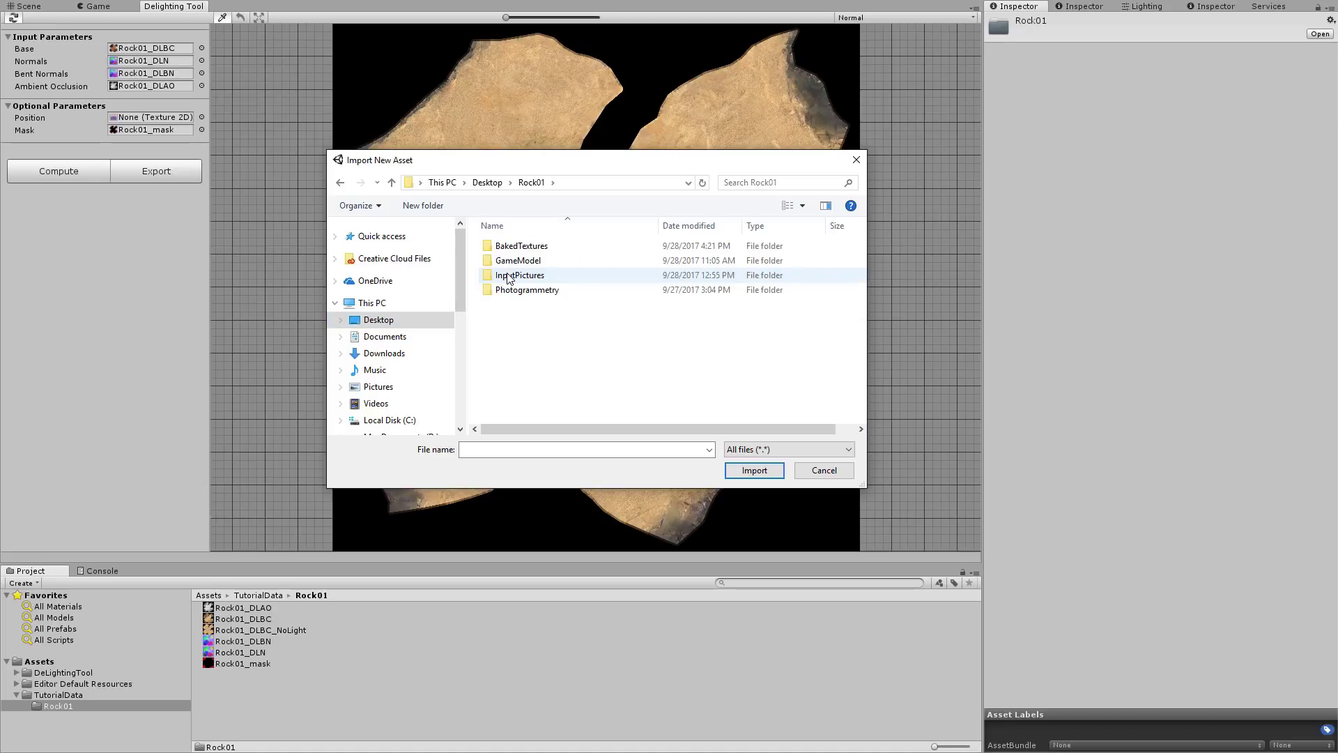
{"action": "double_click", "coordinate": [517, 263]}
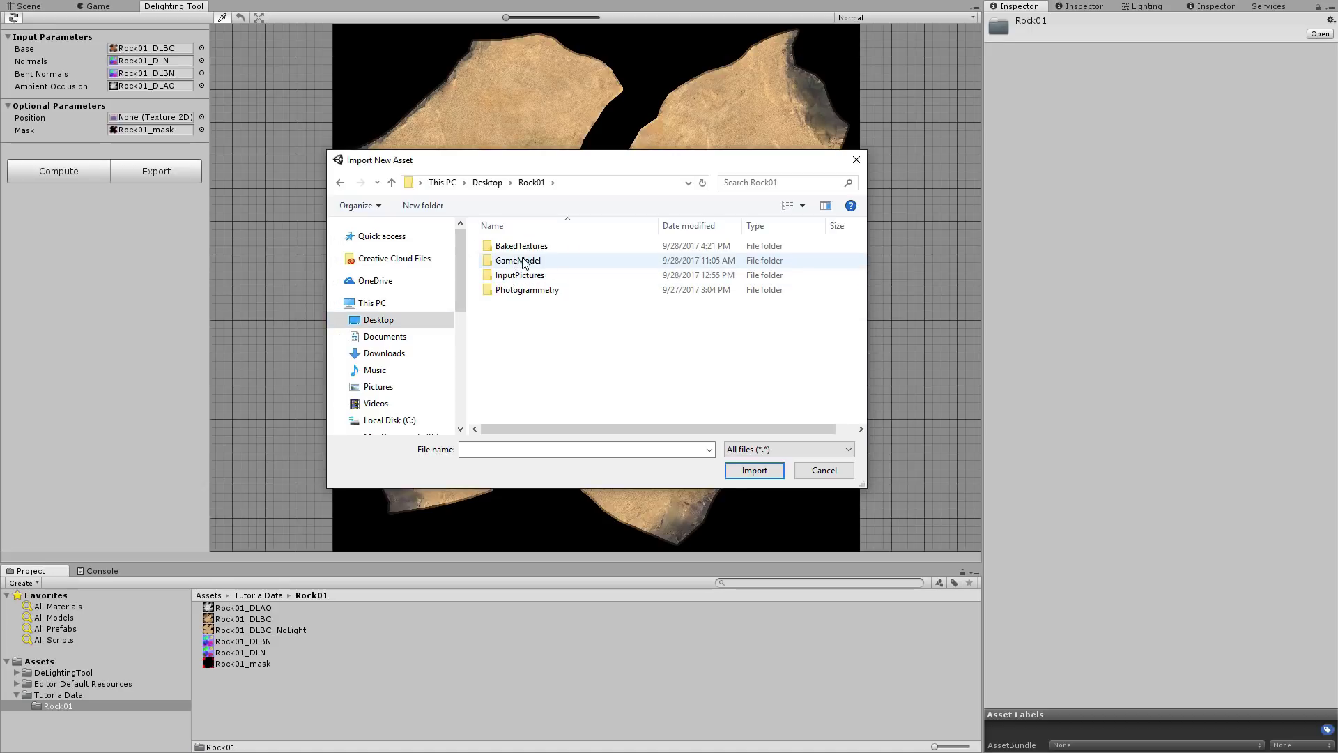
{"action": "left_click", "coordinate": [523, 265]}
{"action": "left_click", "coordinate": [752, 473]}
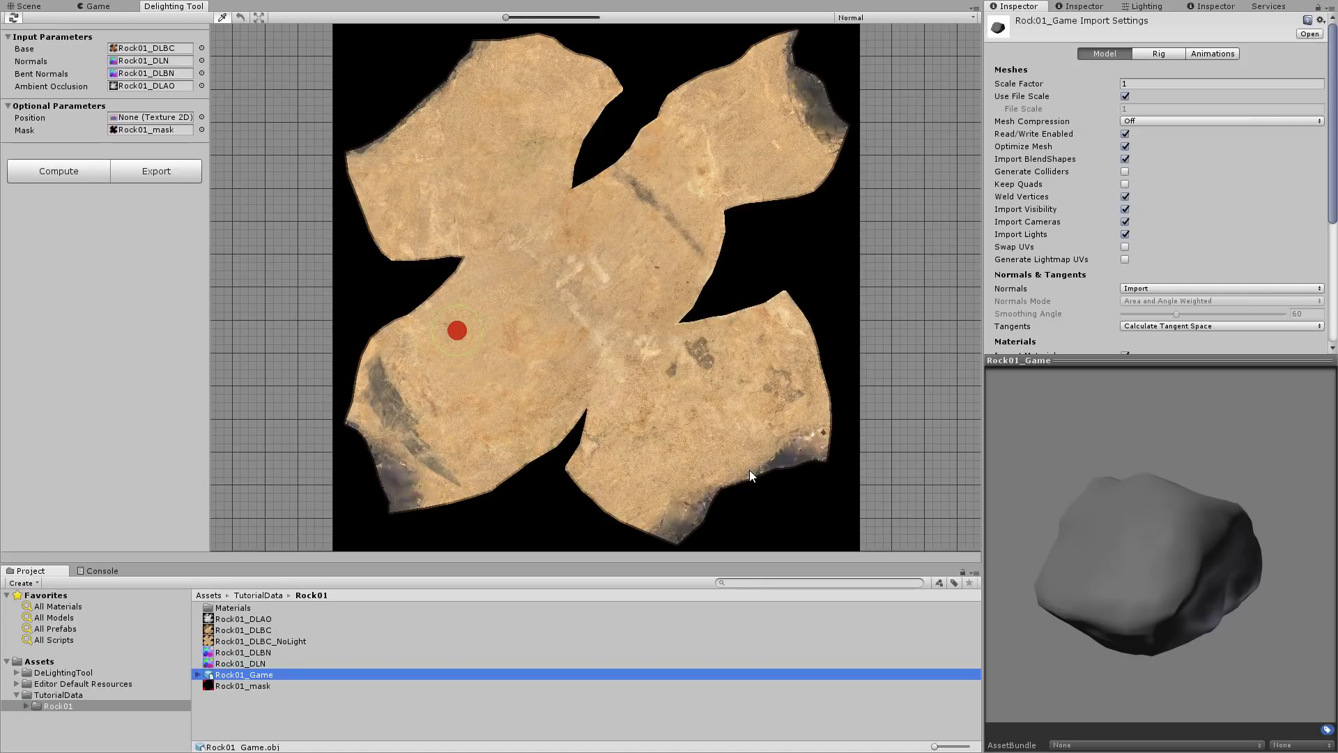
{"action": "mouse_move", "coordinate": [1103, 589]}
{"action": "left_mouse_down"}
{"action": "mouse_move", "coordinate": [1169, 585]}
{"action": "mouse_move", "coordinate": [1100, 574]}
{"action": "left_mouse_up"}
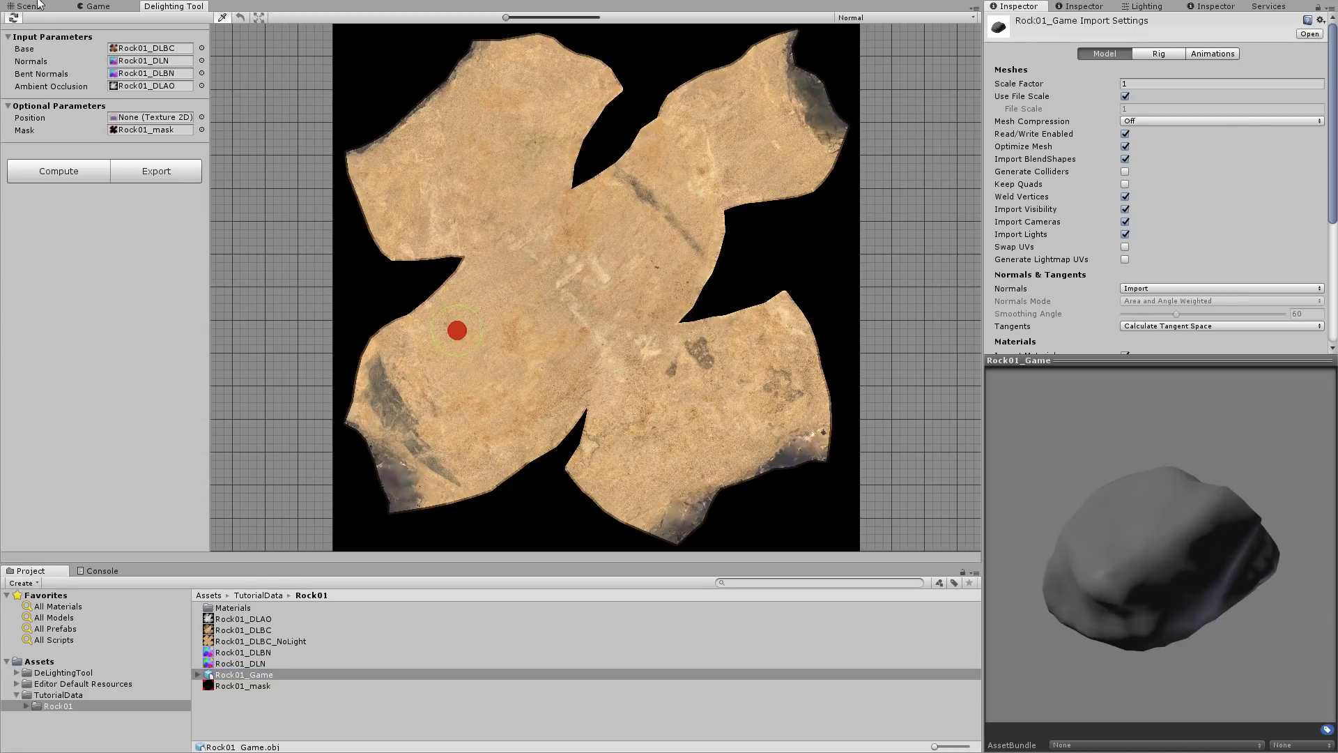
Step: Place Rock01_Game in the Scene view and set a ground plane beneath it
{"action": "left_click", "coordinate": [35, 7]}
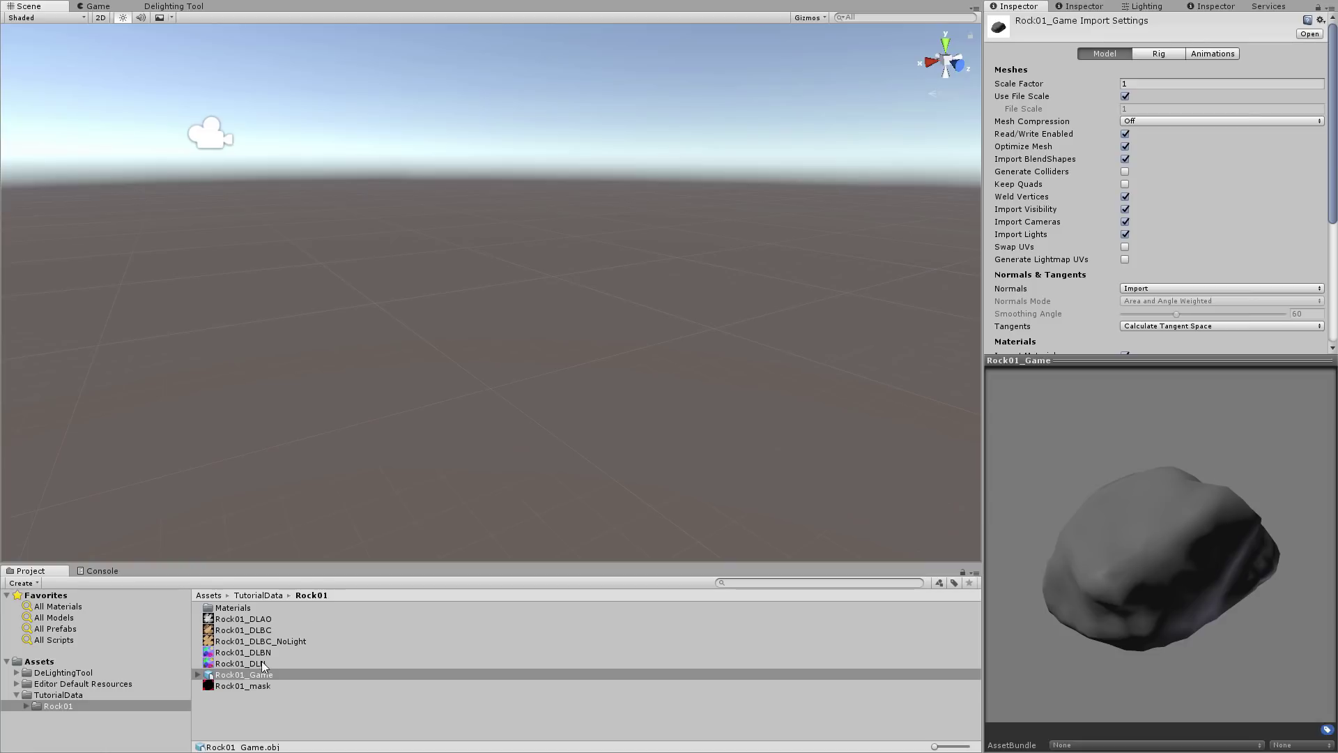
{"action": "left_click_drag", "start_coordinate": [255, 680], "coordinate": [12, 164]}
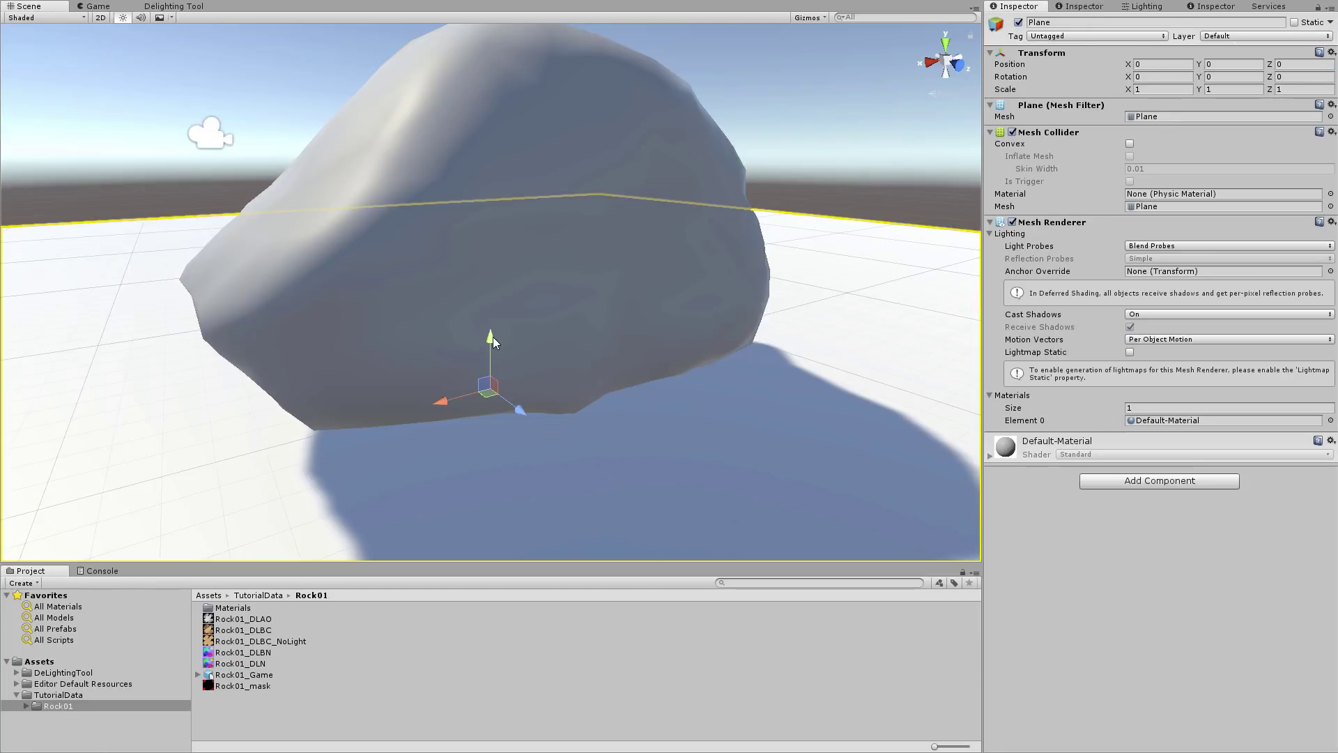
{"action": "left_click_drag", "start_coordinate": [493, 339], "coordinate": [494, 335]}
{"action": "left_click", "coordinate": [658, 215]}
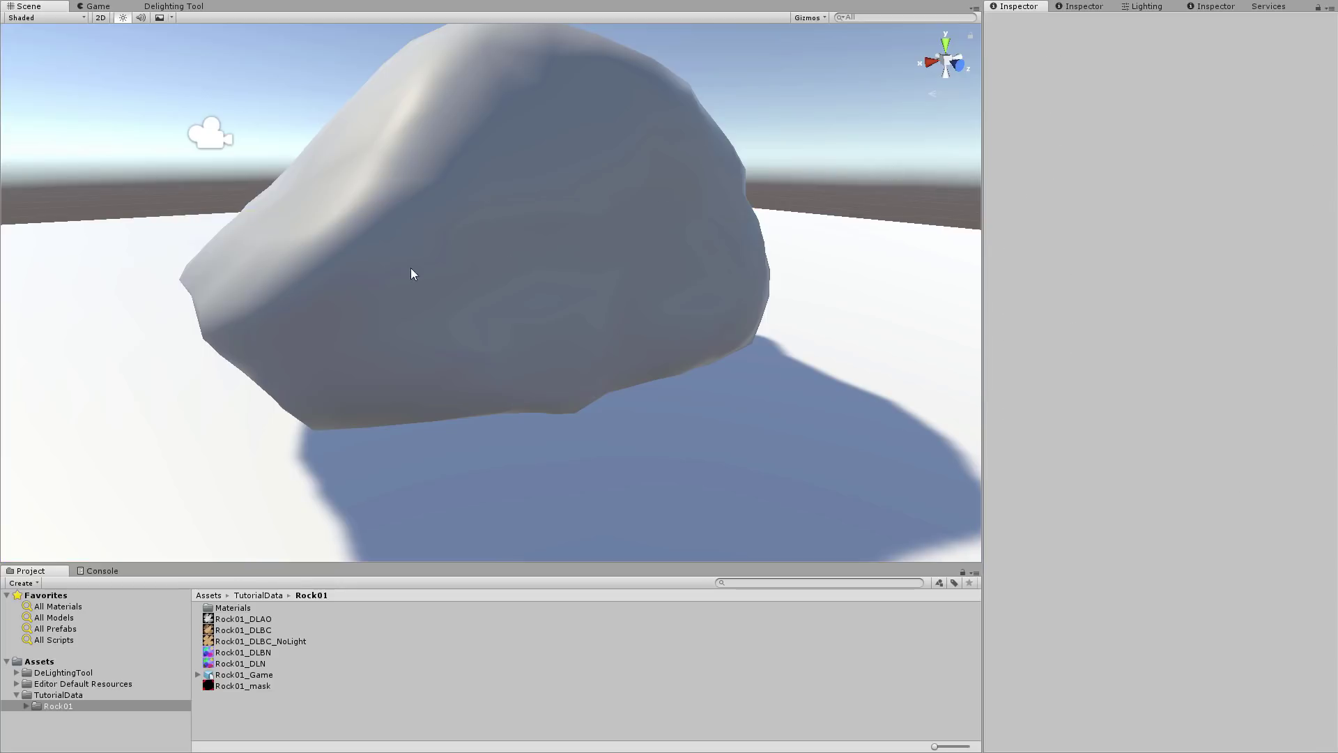
Step: Switch the rock's Rock01Mat to the Unlit/Texture shader with Rock01_DLBC as its base texture
{"action": "scroll", "coordinate": [616, 293], "scroll_direction": "down", "scroll_amount": 2}
{"action": "left_click", "coordinate": [613, 293]}
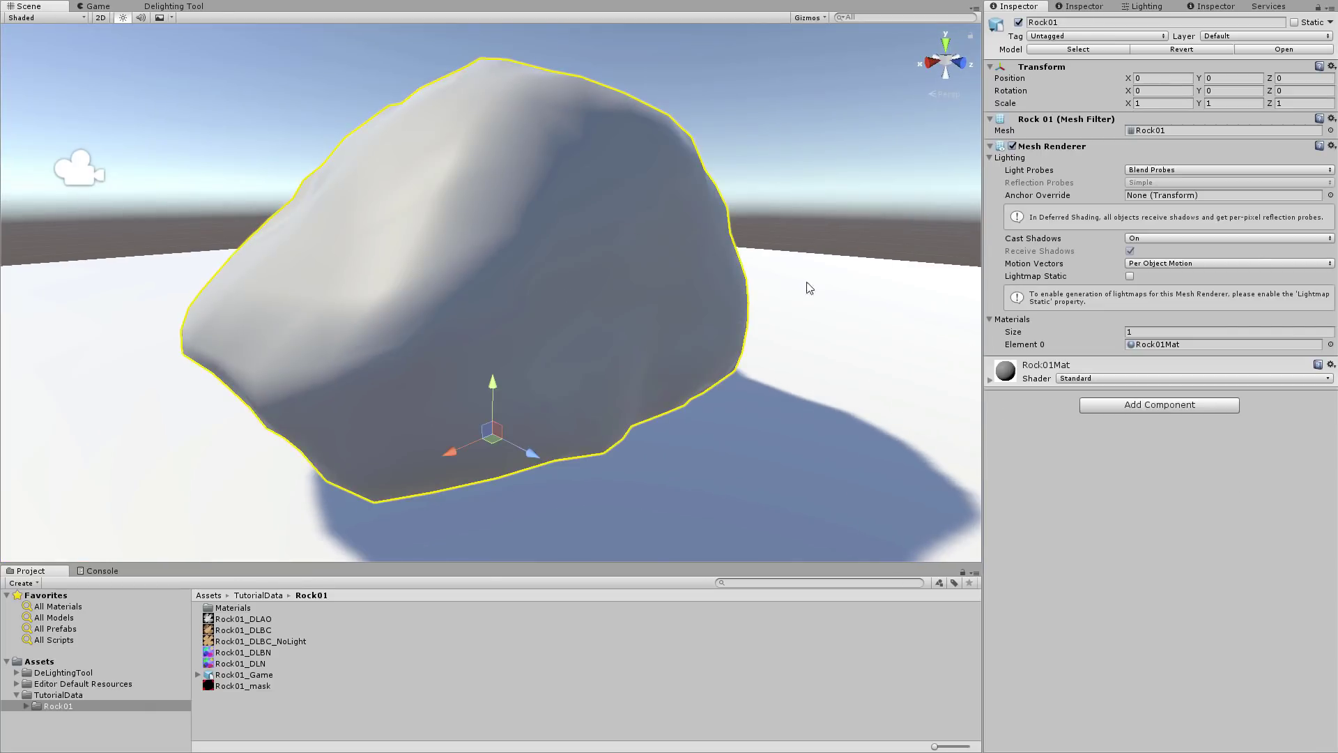
{"action": "left_click", "coordinate": [991, 380]}
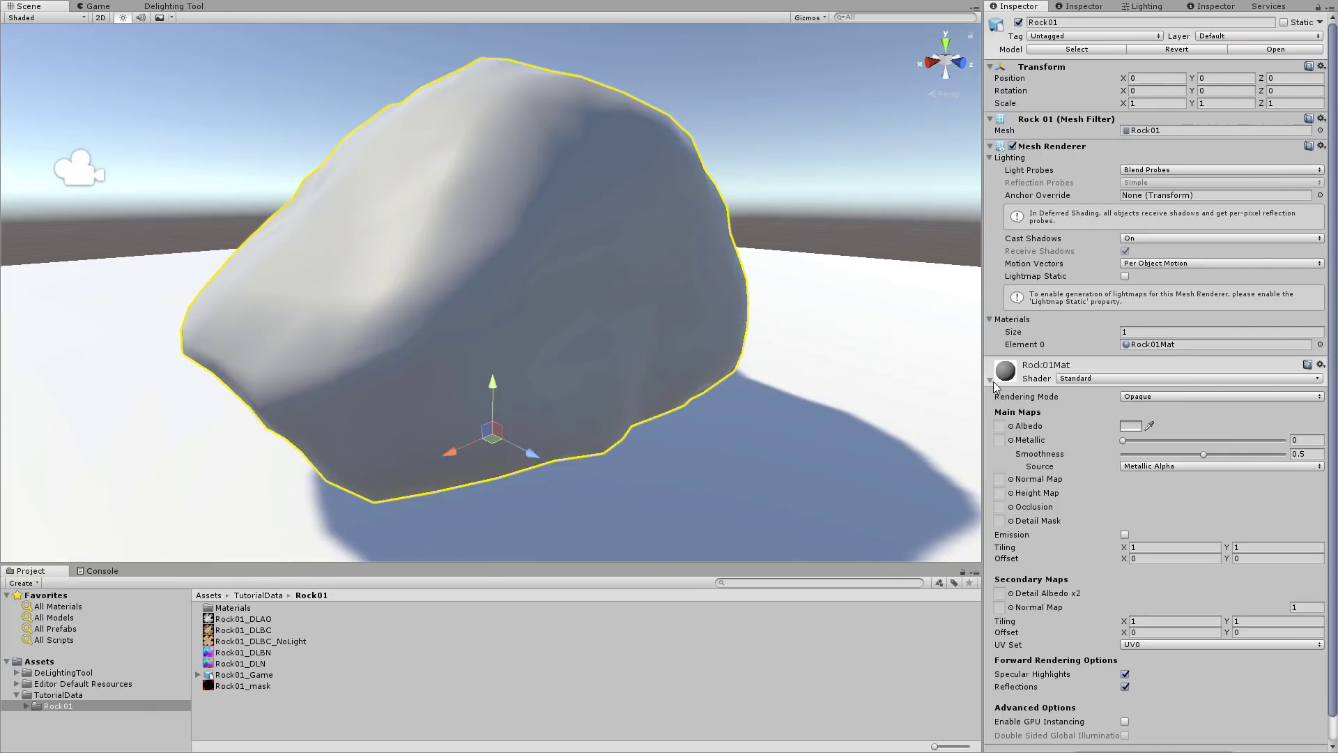
{"action": "left_click", "coordinate": [1131, 426]}
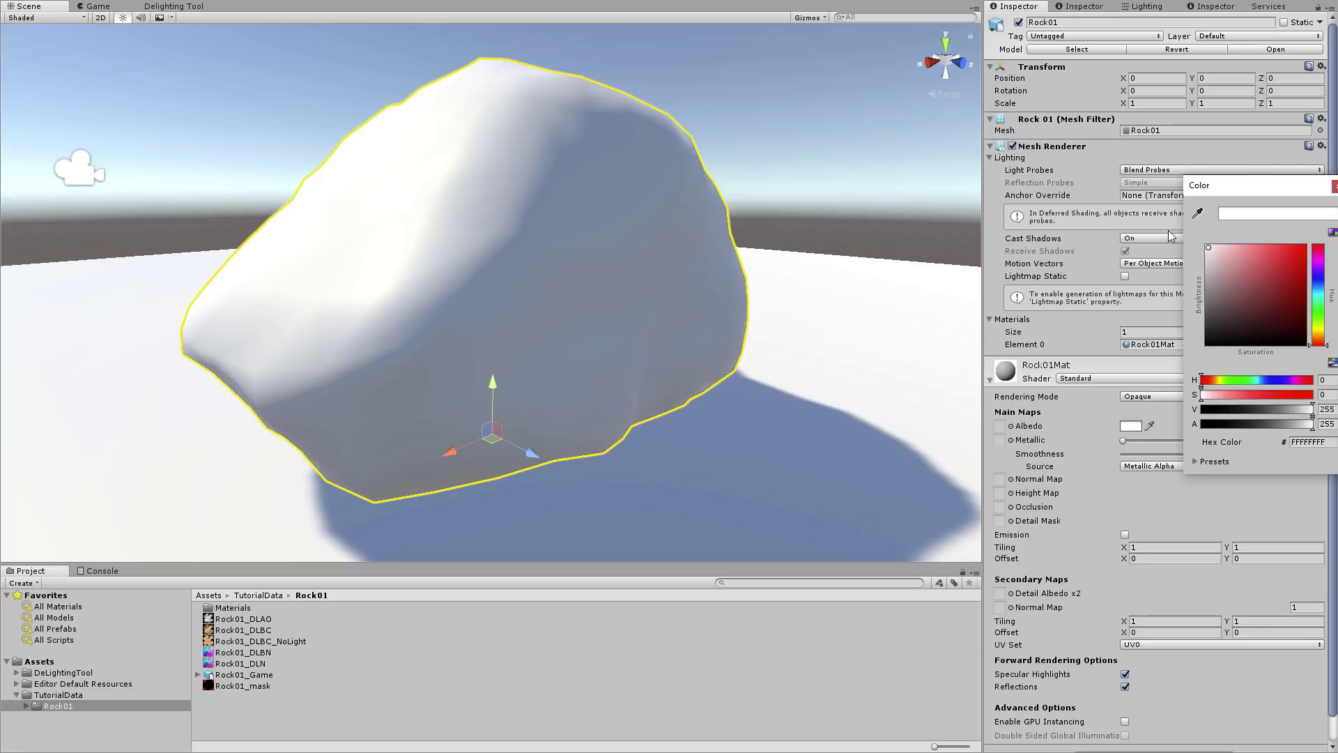
{"action": "left_click", "coordinate": [1334, 187]}
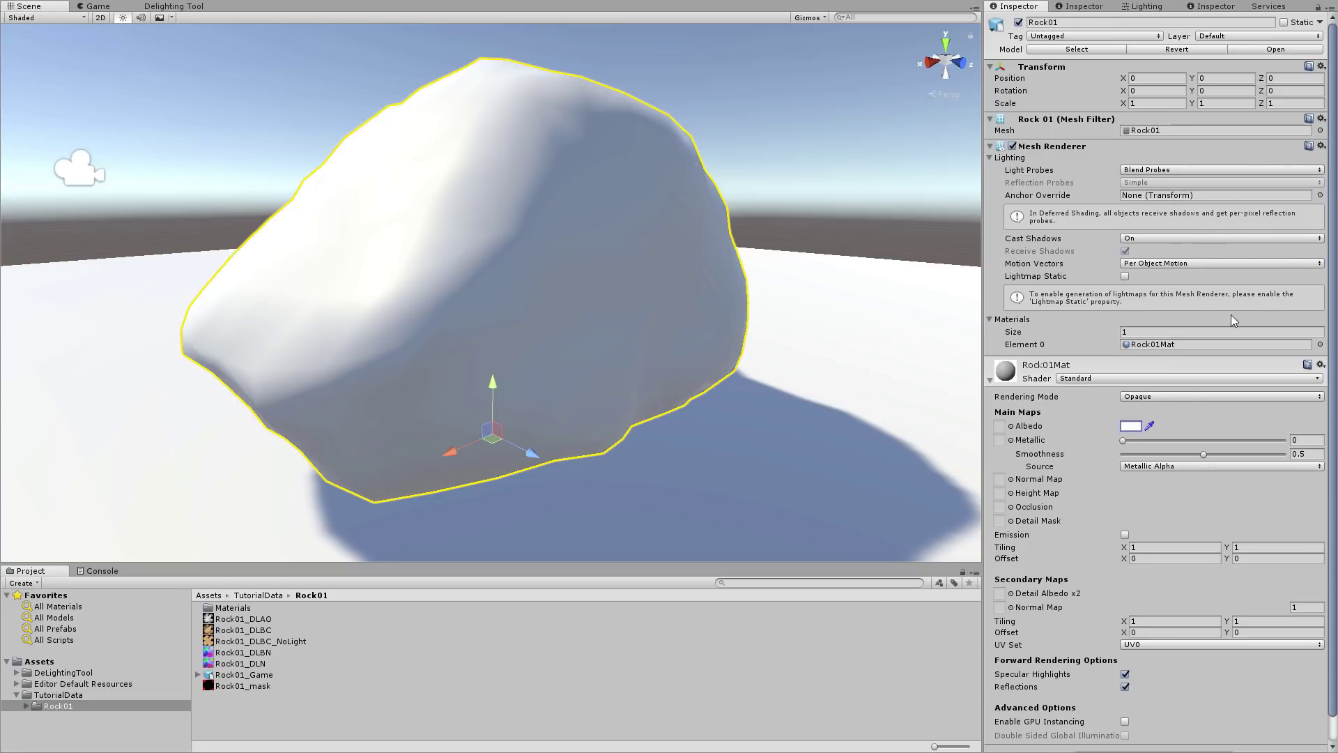
{"action": "left_click", "coordinate": [1100, 379]}
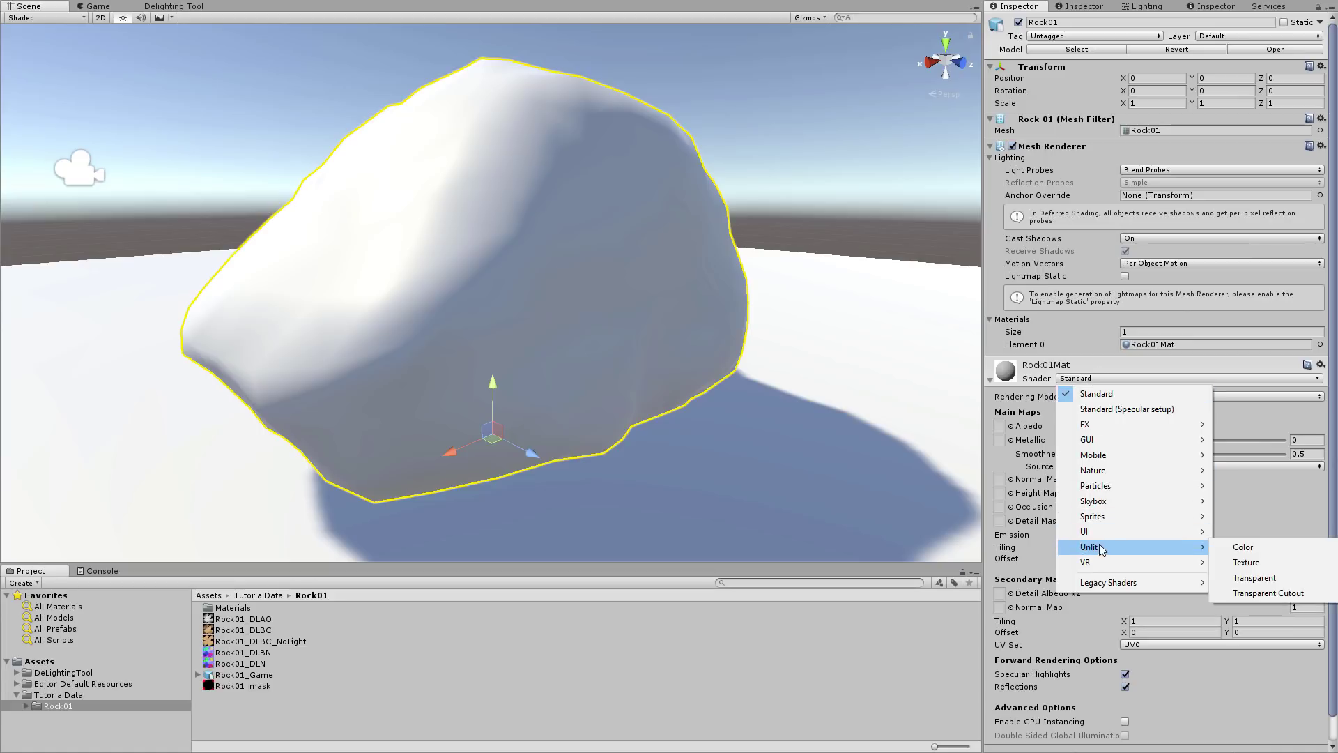
{"action": "left_click", "coordinate": [1255, 564]}
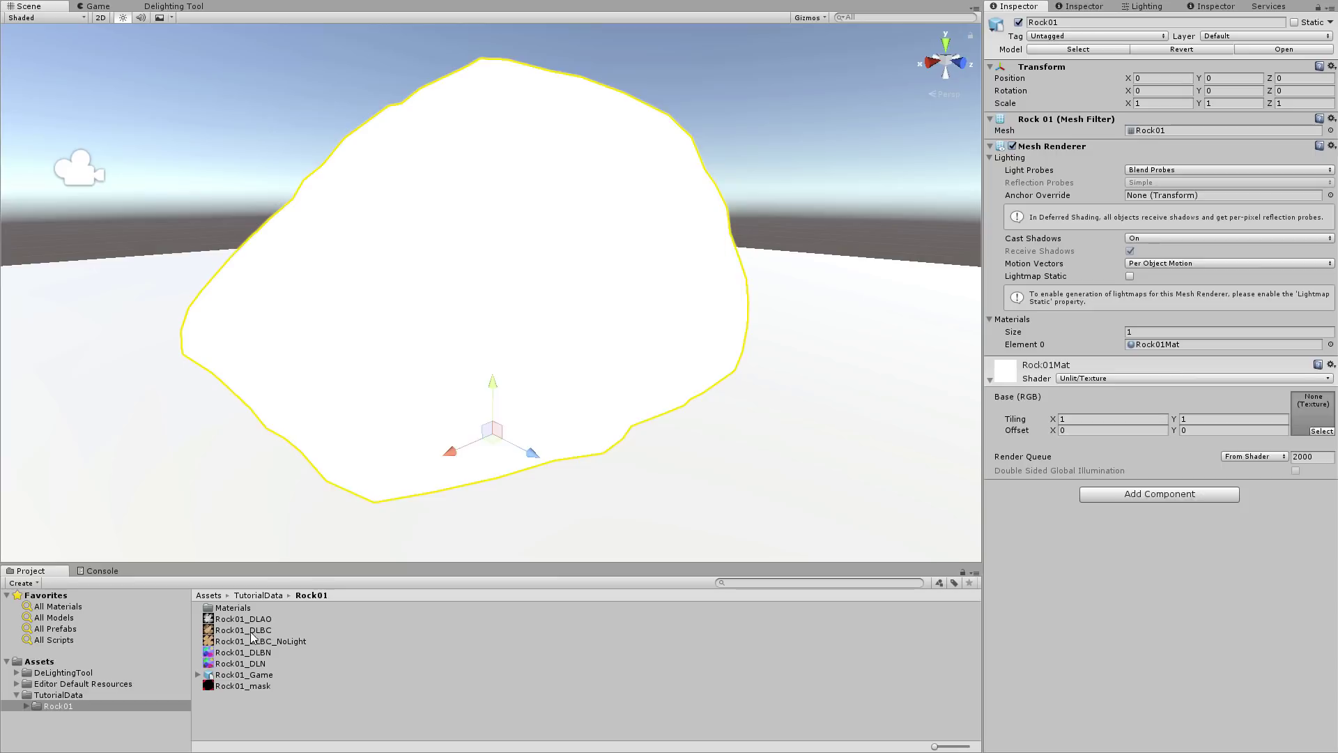
{"action": "left_click_drag", "start_coordinate": [252, 634], "coordinate": [1314, 413]}
Step: Swap the rock's base texture to Rock01_DLBC_NoLight
{"action": "left_click_drag", "start_coordinate": [556, 357], "coordinate": [605, 322], "text": "alt"}
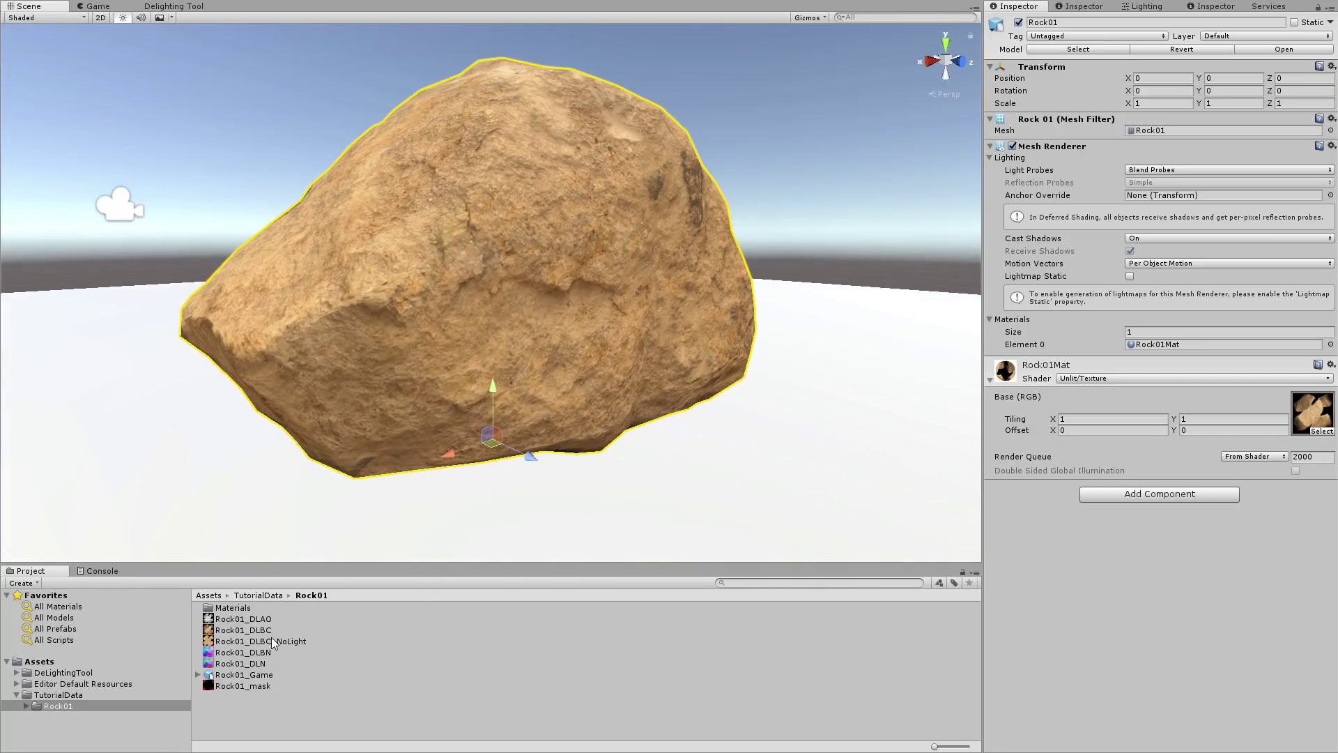
{"action": "left_click_drag", "start_coordinate": [274, 643], "coordinate": [1304, 413]}
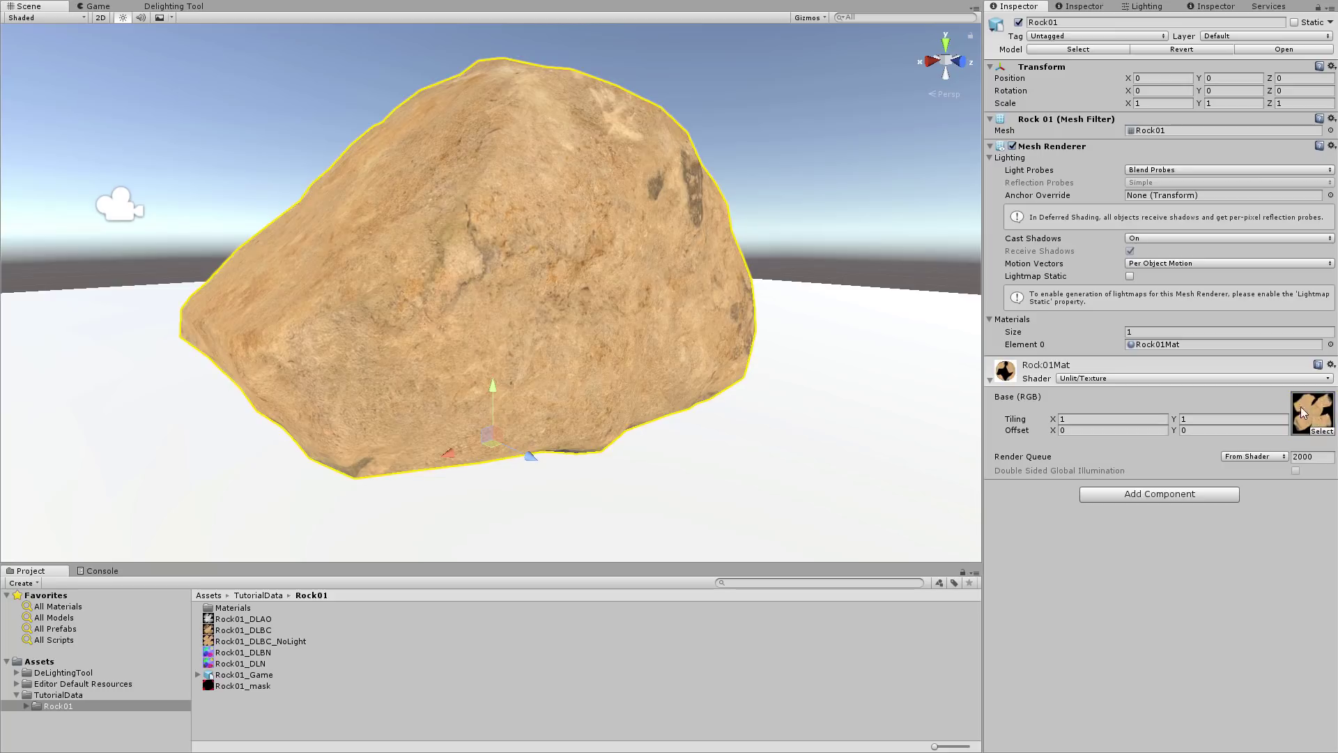
{"action": "left_click_drag", "start_coordinate": [658, 347], "coordinate": [493, 290]}
Step: Zoom and orbit close to inspect the remaining dark patch on the rock
{"action": "scroll", "coordinate": [636, 312], "scroll_direction": "down", "scroll_amount": 5}
{"action": "right_click_drag", "start_coordinate": [493, 290], "coordinate": [792, 295], "text": "alt"}
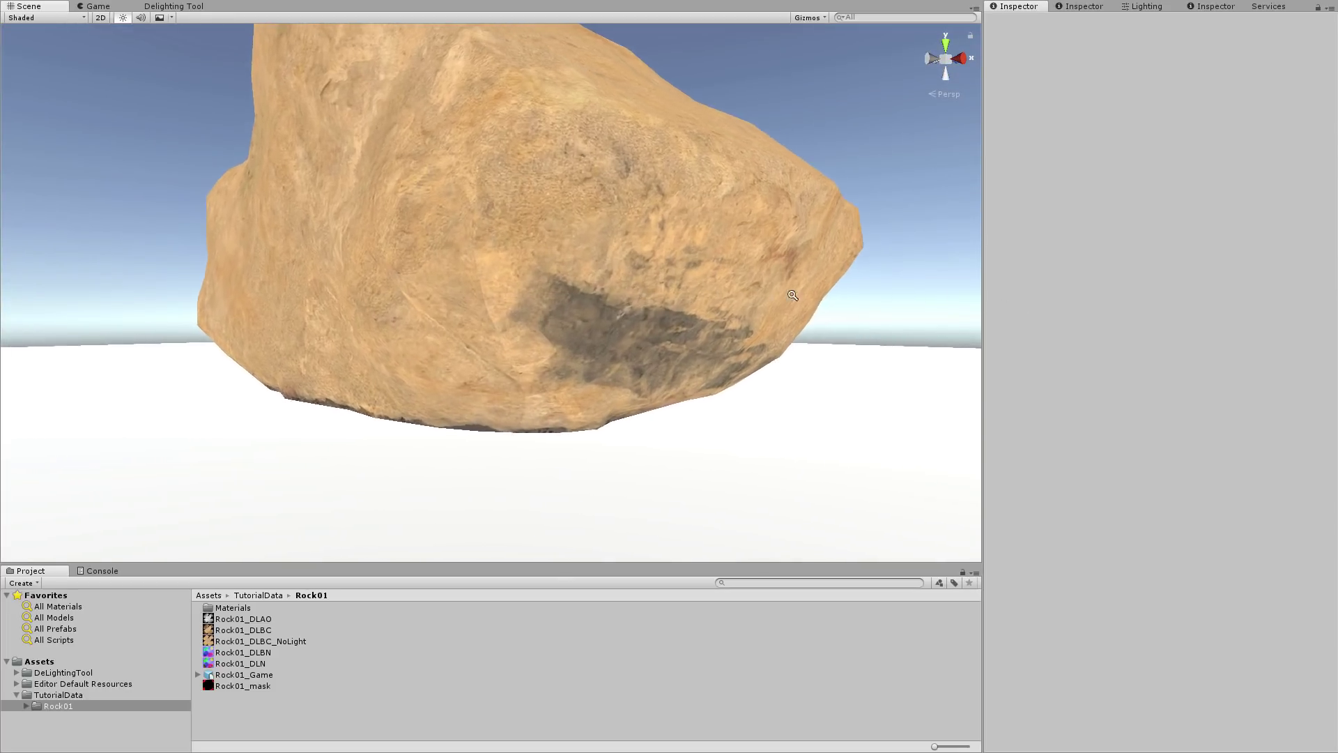
{"action": "left_click_drag", "start_coordinate": [793, 295], "coordinate": [546, 278], "text": "alt"}
{"action": "right_click_drag", "start_coordinate": [547, 278], "coordinate": [690, 276], "text": "alt"}
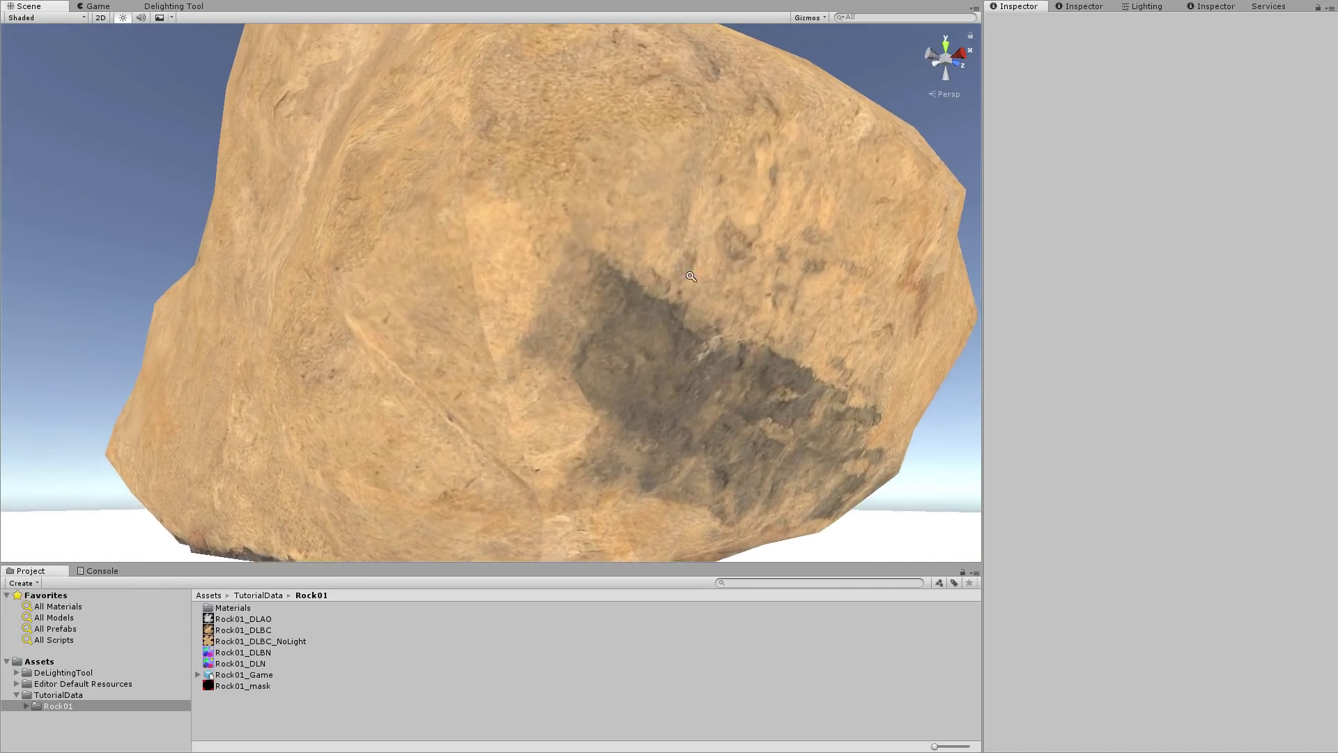
{"action": "mouse_move", "coordinate": [691, 277]}
{"action": "left_mouse_down", "text": "alt"}
{"action": "mouse_move", "coordinate": [720, 317]}
{"action": "mouse_move", "coordinate": [683, 286]}
{"action": "mouse_move", "coordinate": [581, 286]}
{"action": "left_mouse_up", "text": "alt"}
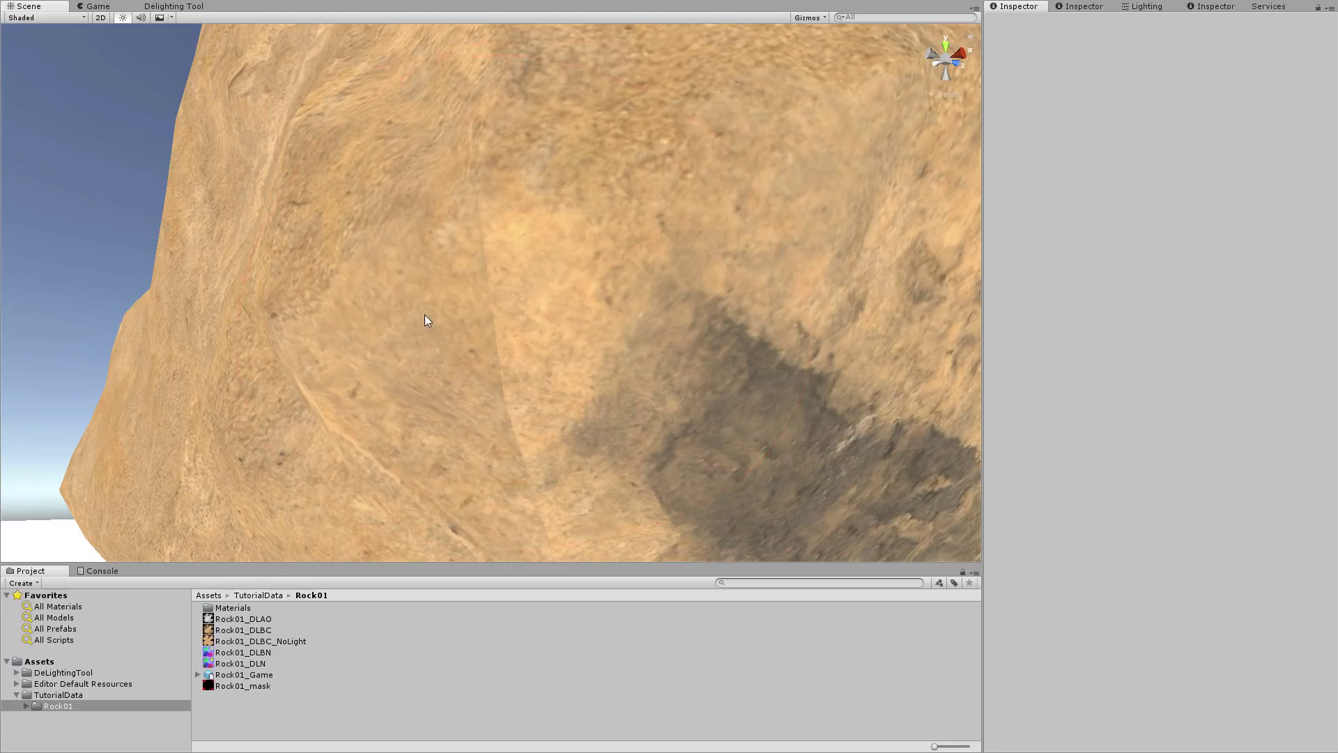
Step: Import BakedTextures/Rock01_Pos.exr into the Rock01 project folder
{"action": "left_click", "coordinate": [188, 7]}
{"action": "right_click", "coordinate": [440, 732]}
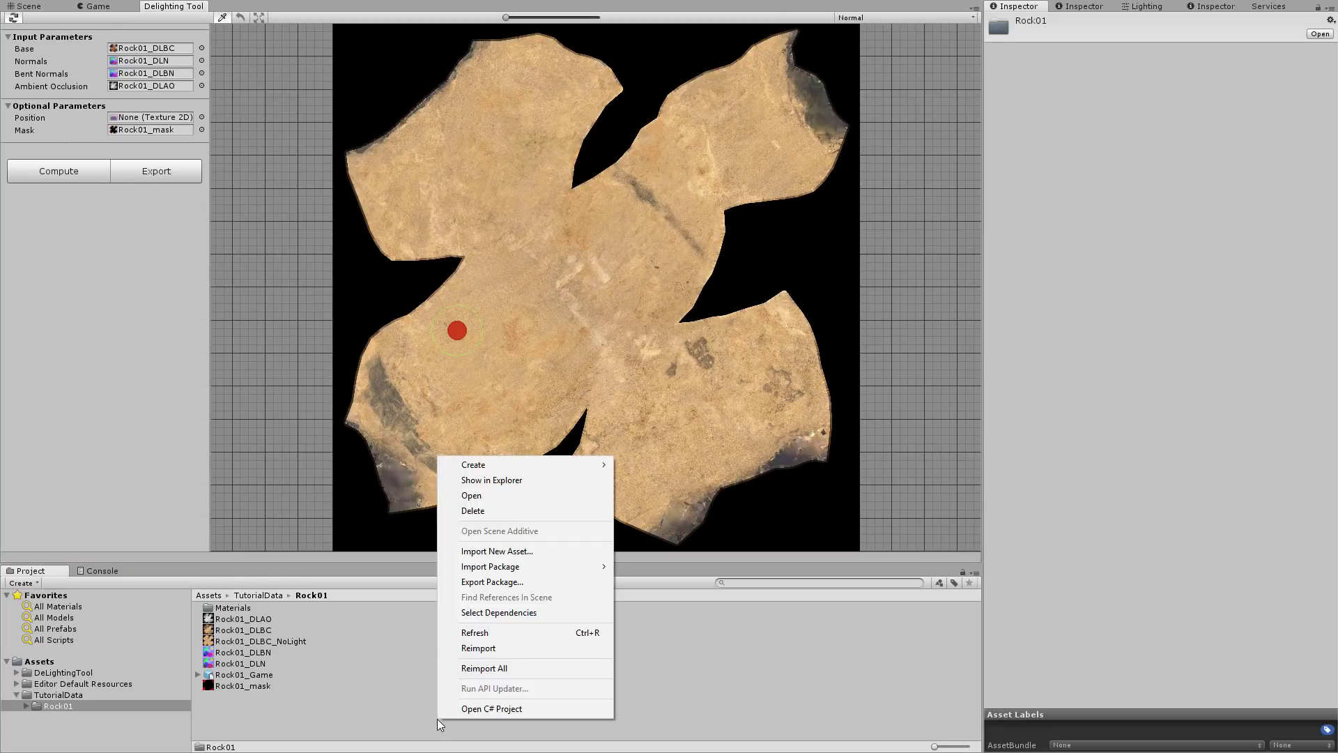
{"action": "left_click", "coordinate": [514, 554]}
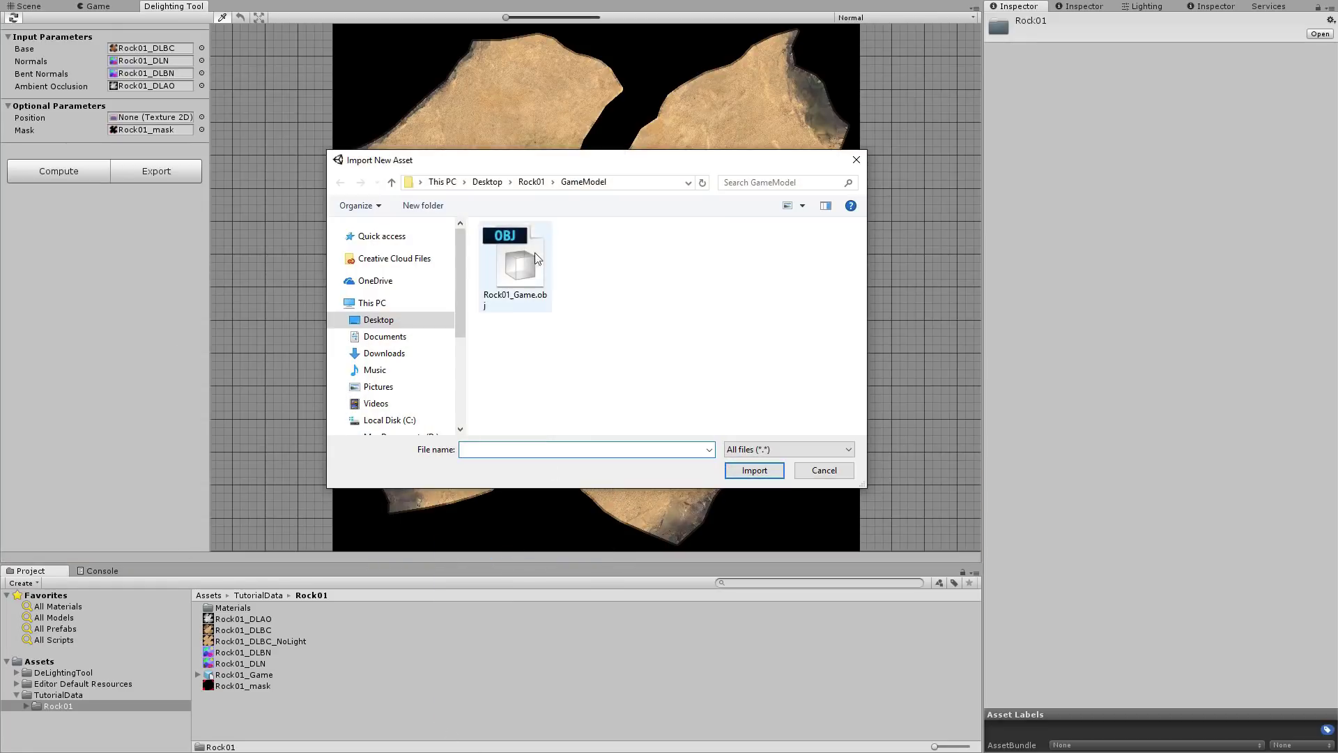
{"action": "left_click", "coordinate": [531, 182]}
{"action": "double_click", "coordinate": [515, 246]}
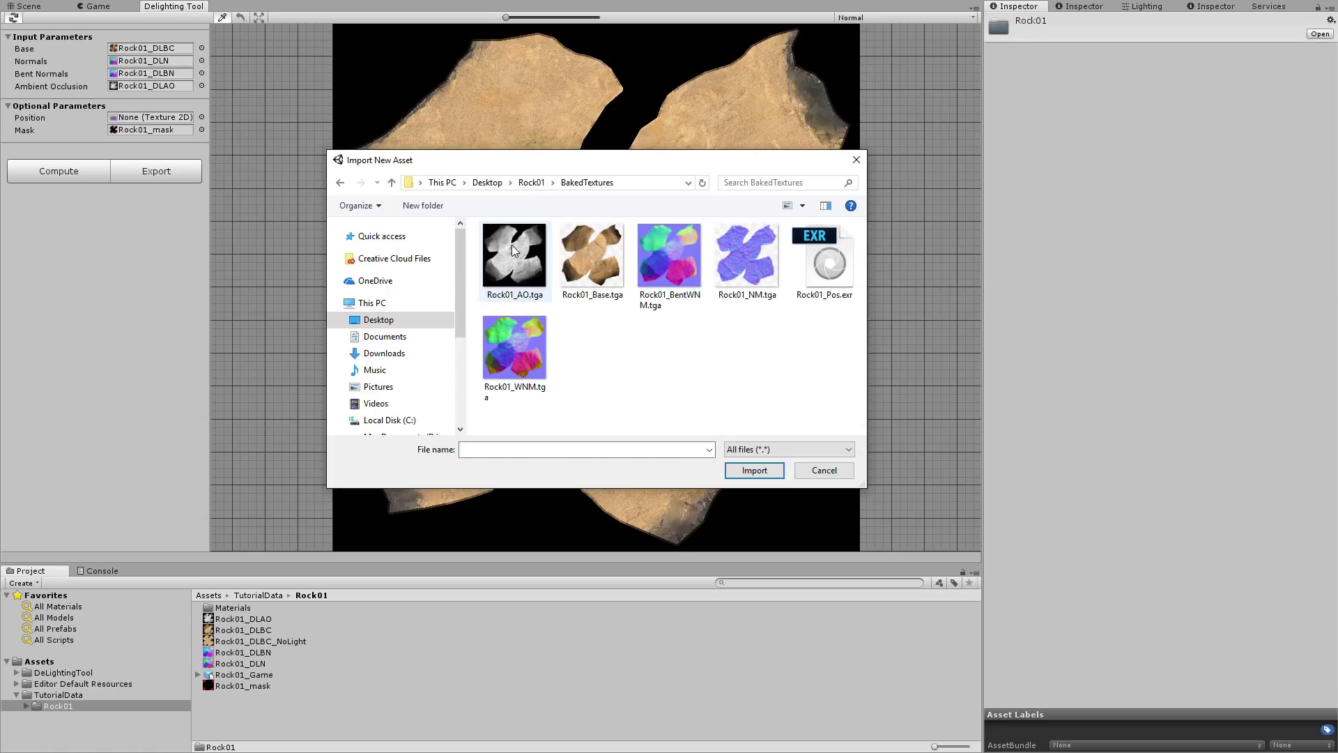
{"action": "left_click", "coordinate": [828, 272]}
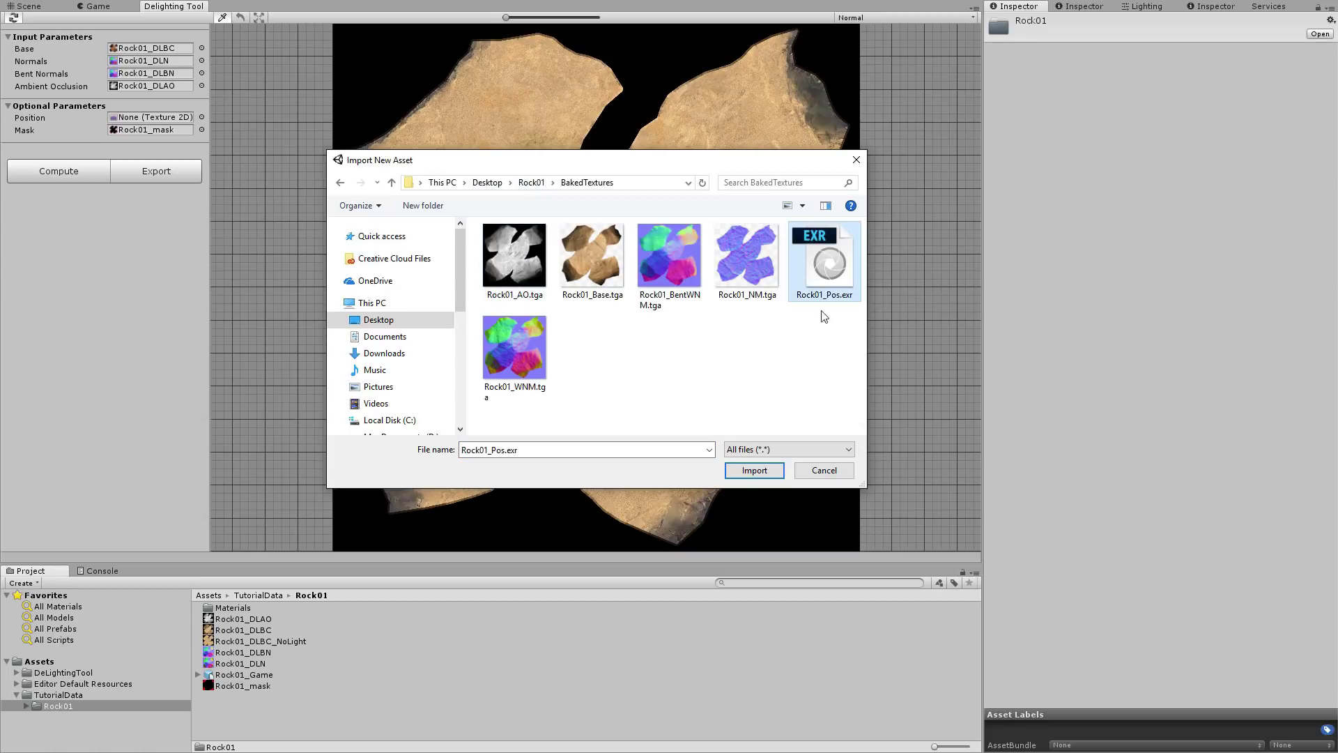
{"action": "left_click", "coordinate": [754, 470]}
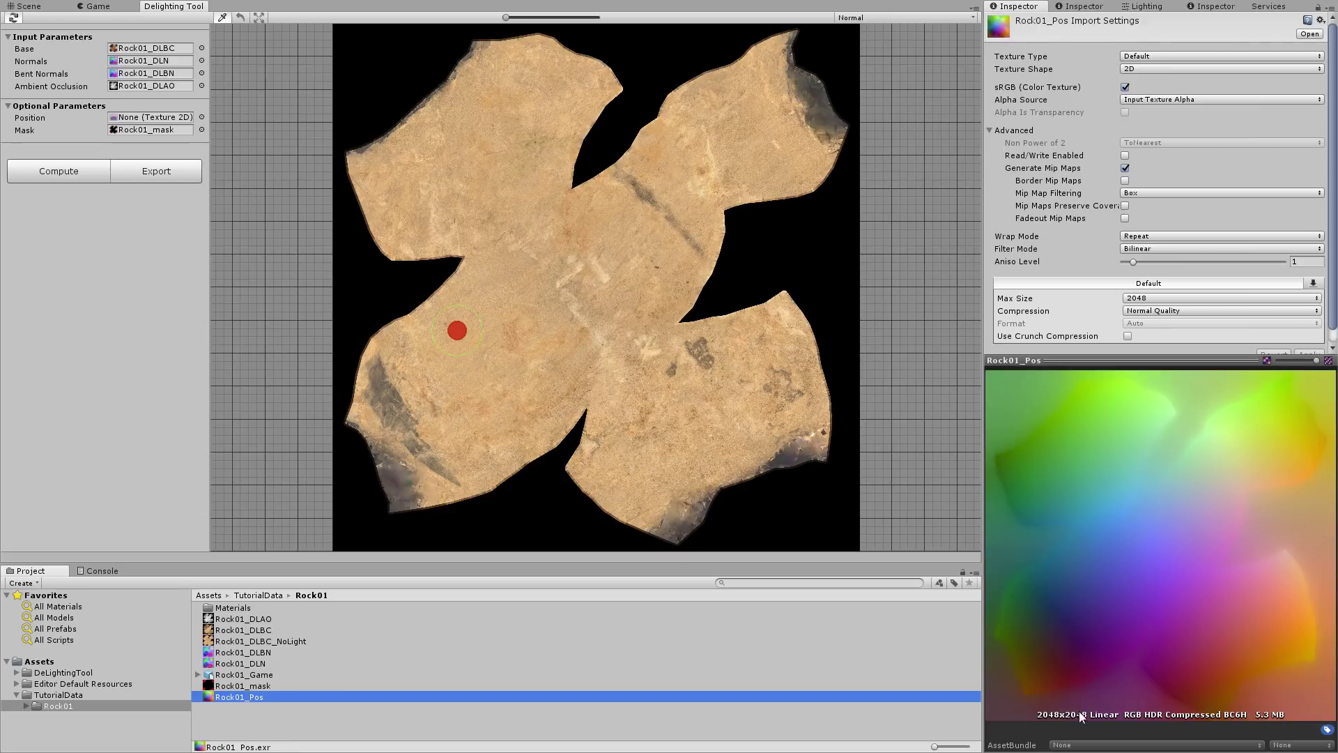
Step: Rename the imported position map to Rock01_position
{"action": "left_click", "coordinate": [270, 696]}
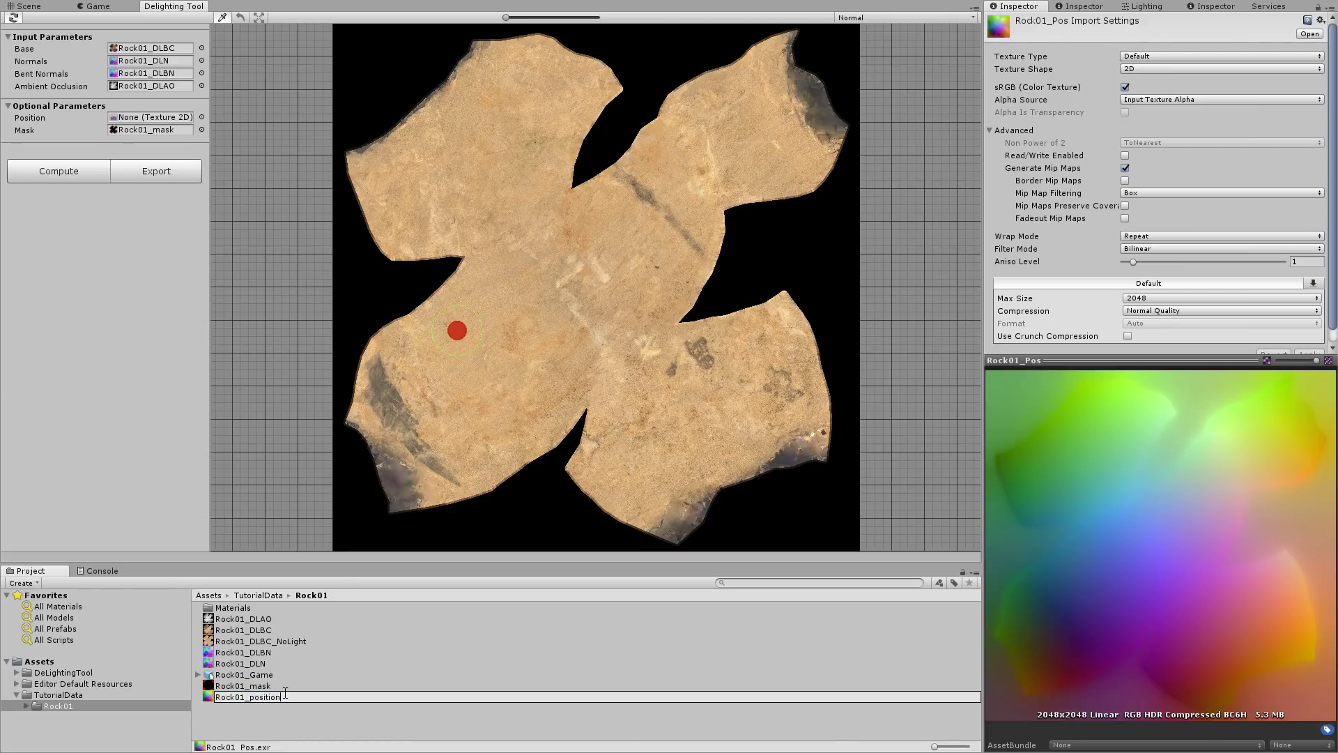
{"action": "type", "text": "position"}
{"action": "key", "text": "Return"}
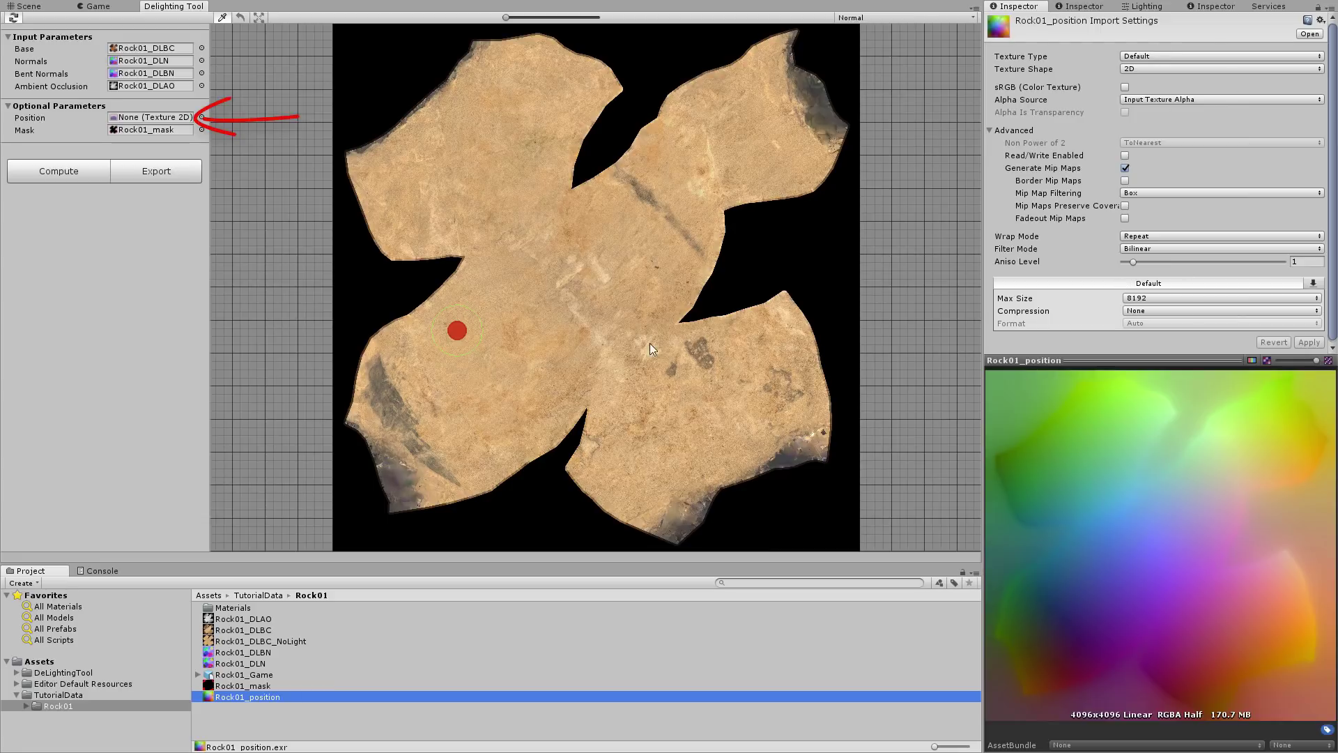
Step: Put Rock01_position in the Position slot and export, overwriting Rock01_DLBC_NoLight.png
{"action": "mouse_move", "coordinate": [241, 701]}
{"action": "left_mouse_down"}
{"action": "mouse_move", "coordinate": [164, 272]}
{"action": "mouse_move", "coordinate": [163, 119]}
{"action": "left_mouse_up"}
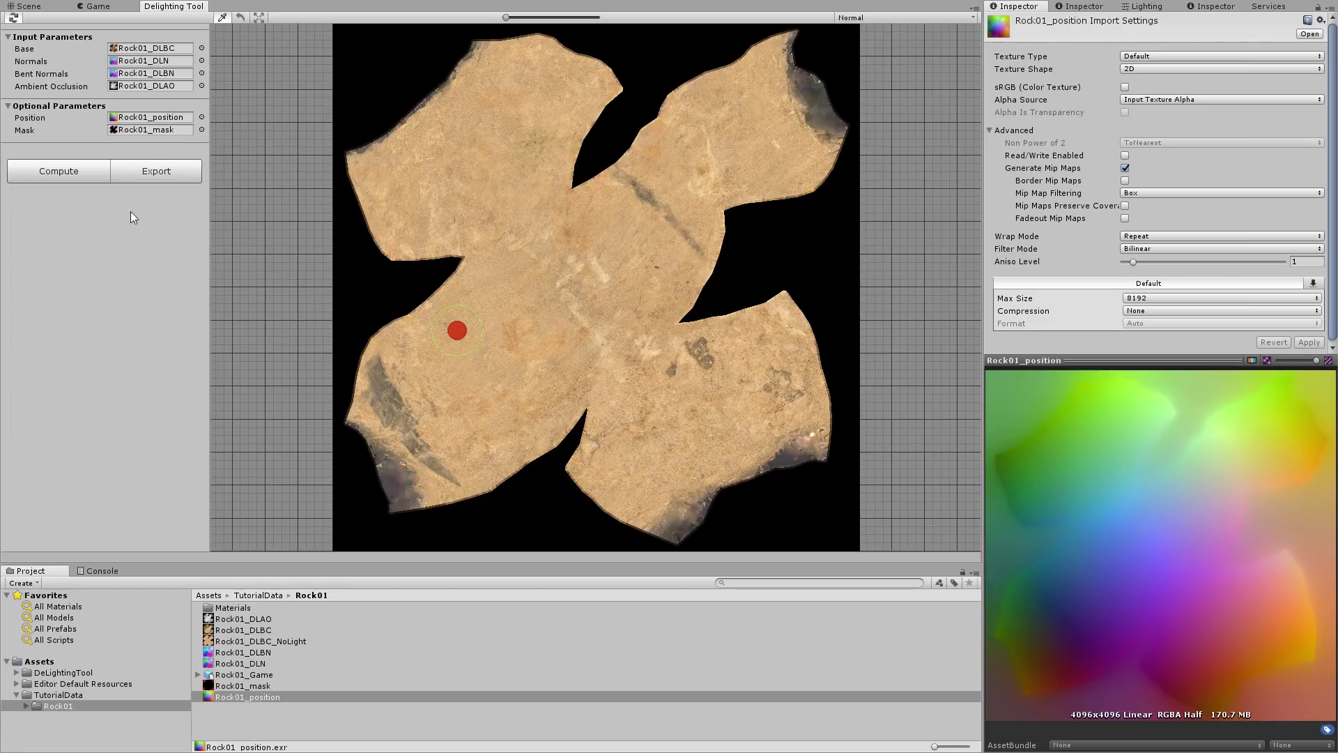
{"action": "left_click", "coordinate": [158, 171]}
{"action": "left_click", "coordinate": [783, 474]}
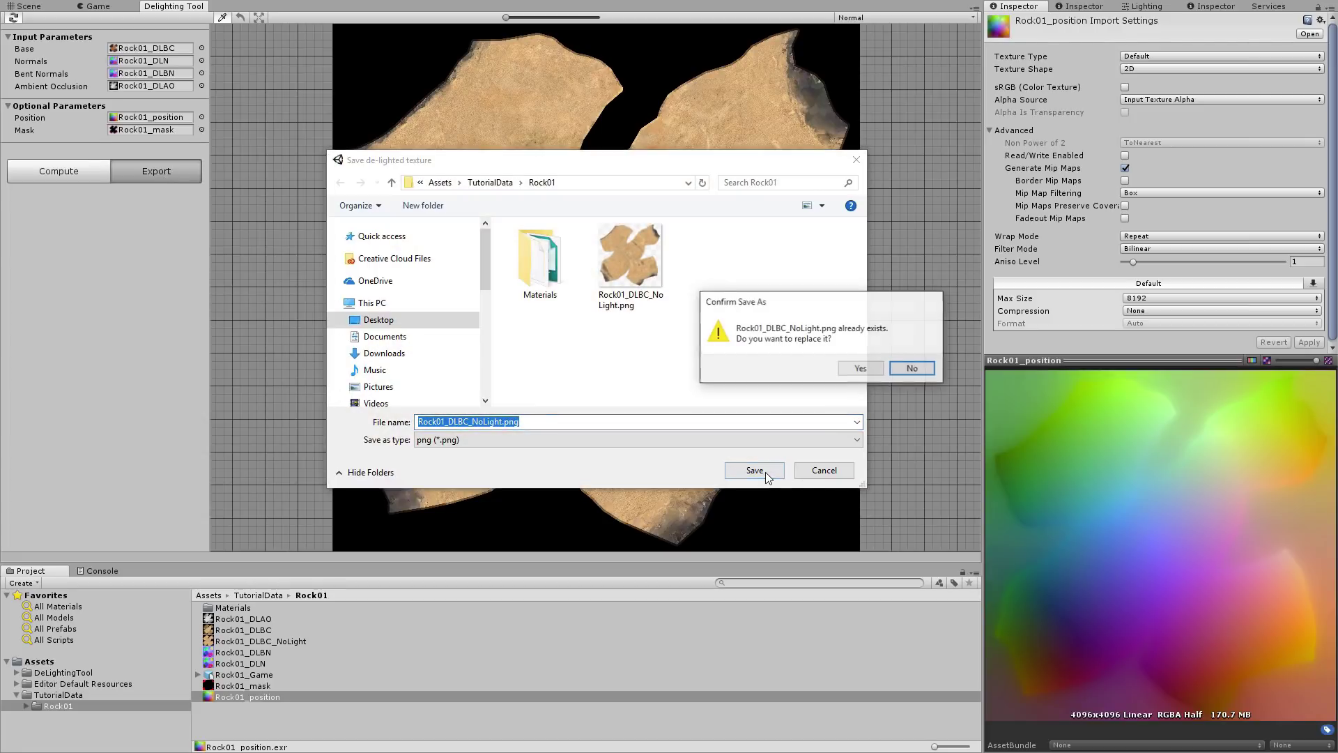
{"action": "left_click", "coordinate": [855, 373]}
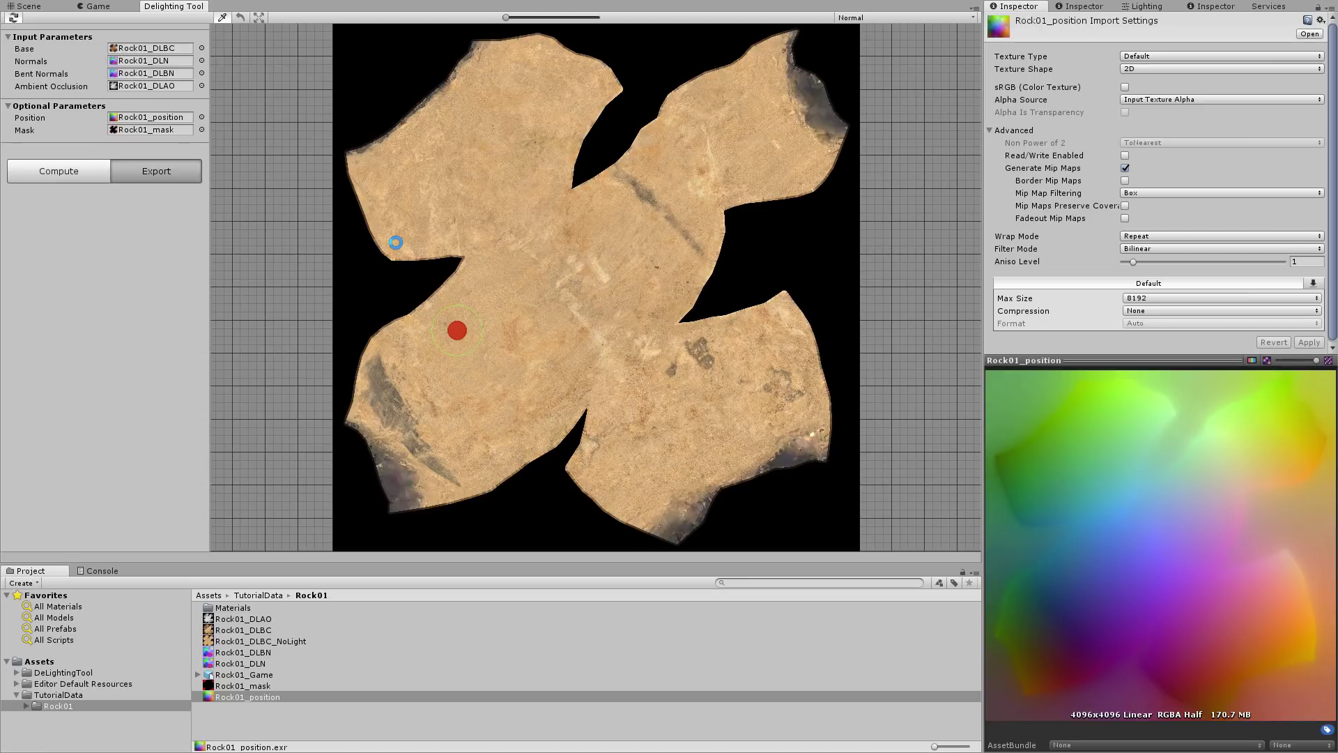
Step: Back in the Scene view, zoom out and select the rock model
{"action": "left_click", "coordinate": [26, 6]}
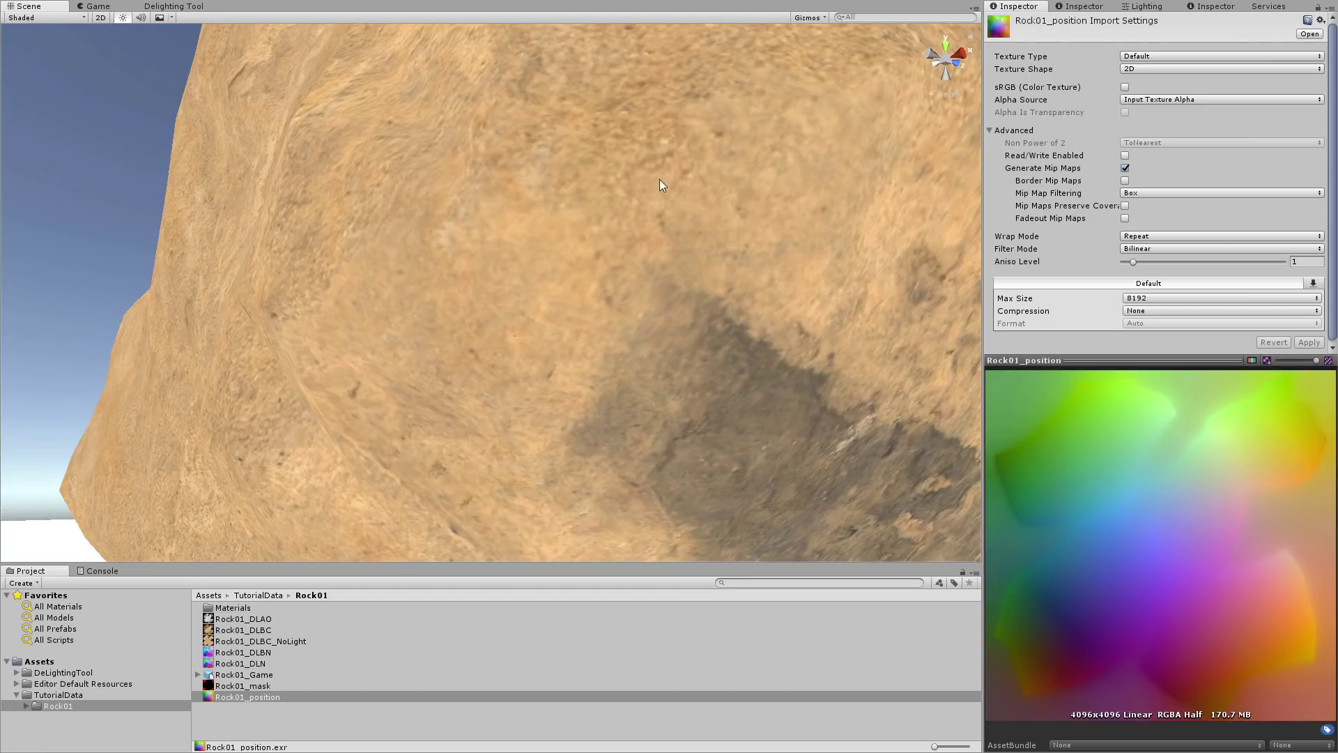
{"action": "scroll", "coordinate": [690, 227], "scroll_direction": "down", "scroll_amount": 5}
{"action": "left_click_drag", "start_coordinate": [691, 228], "coordinate": [508, 317], "text": "alt"}
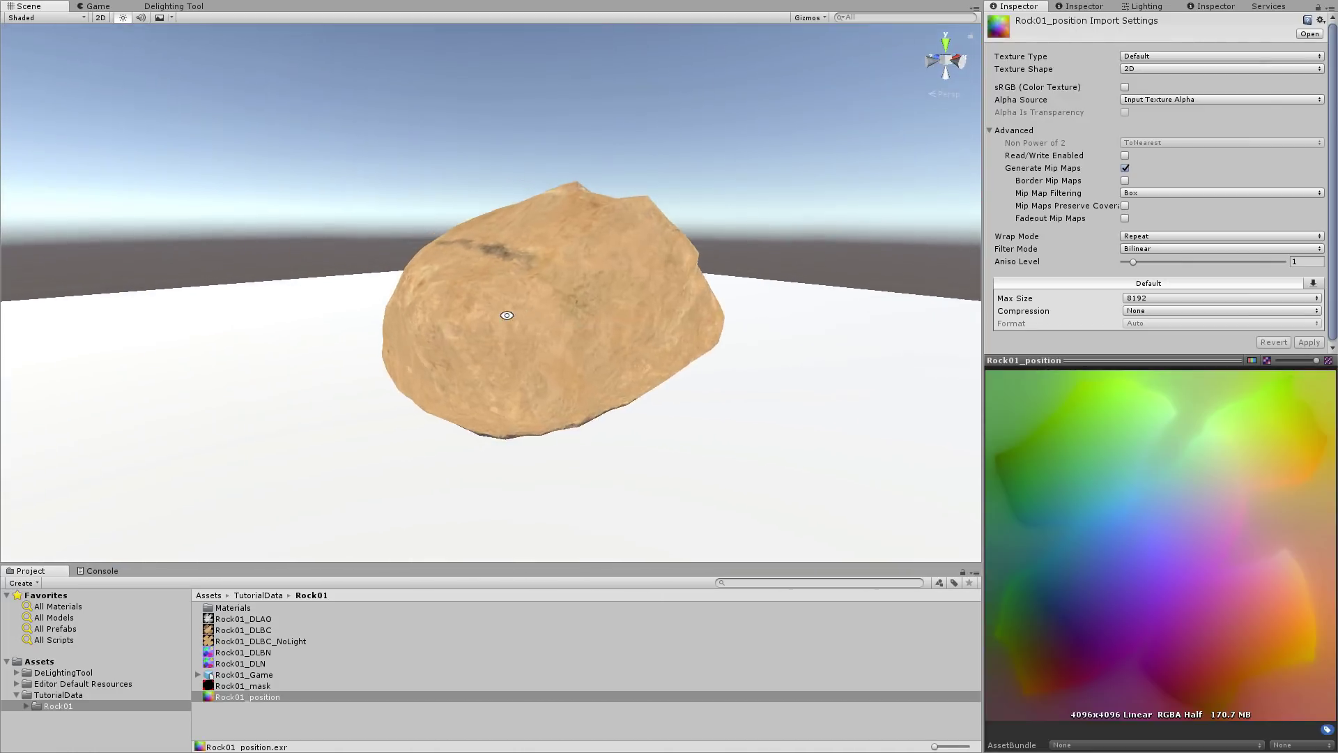
{"action": "left_click", "coordinate": [641, 317]}
{"action": "left_click", "coordinate": [643, 321]}
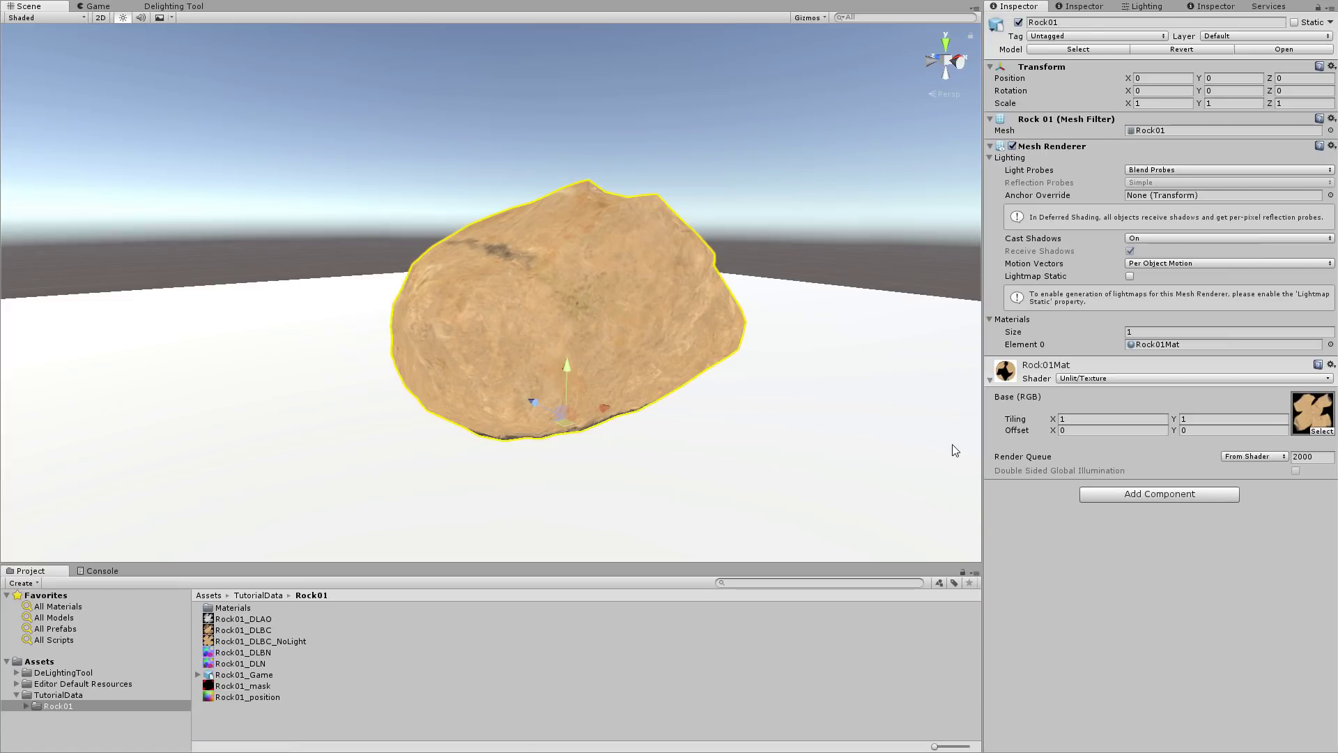
Step: Switch Rock01Mat to the Standard shader, keeping its albedo colour white
{"action": "left_click", "coordinate": [1132, 380]}
{"action": "left_click", "coordinate": [1130, 391]}
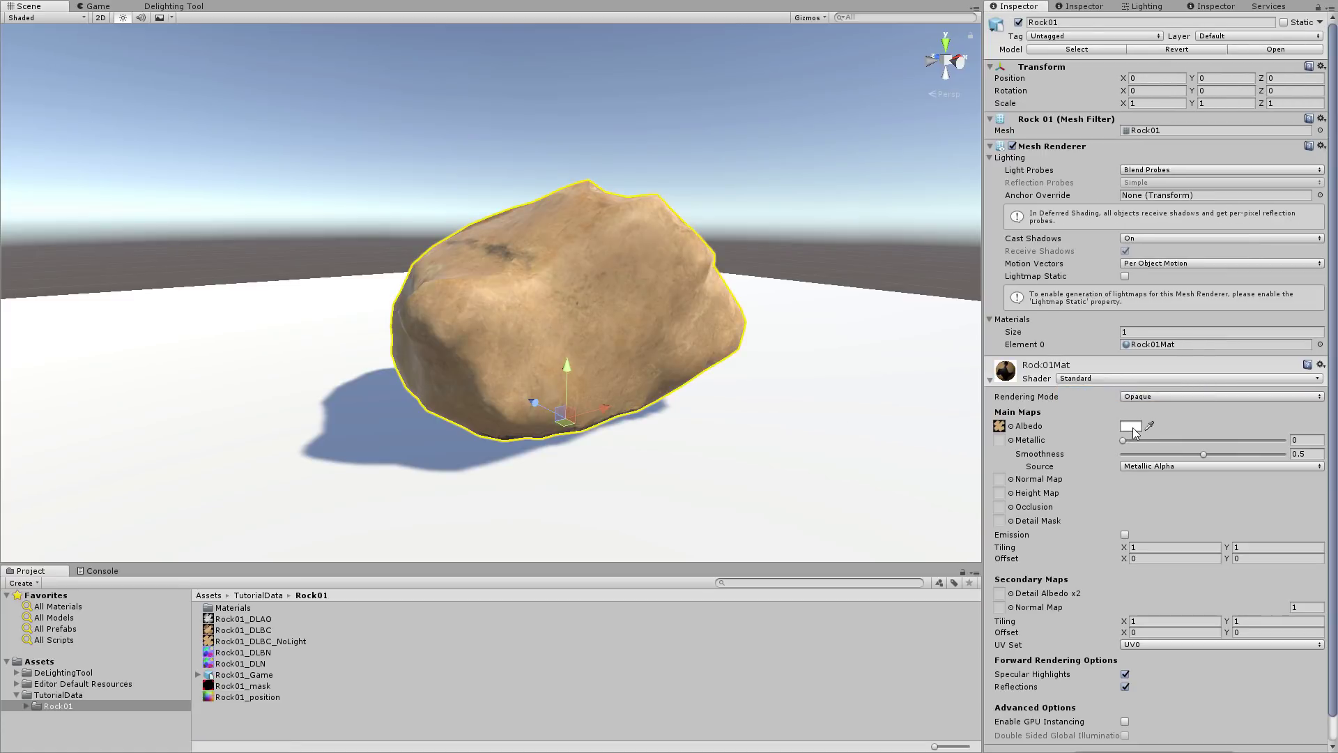
{"action": "left_click", "coordinate": [1131, 427]}
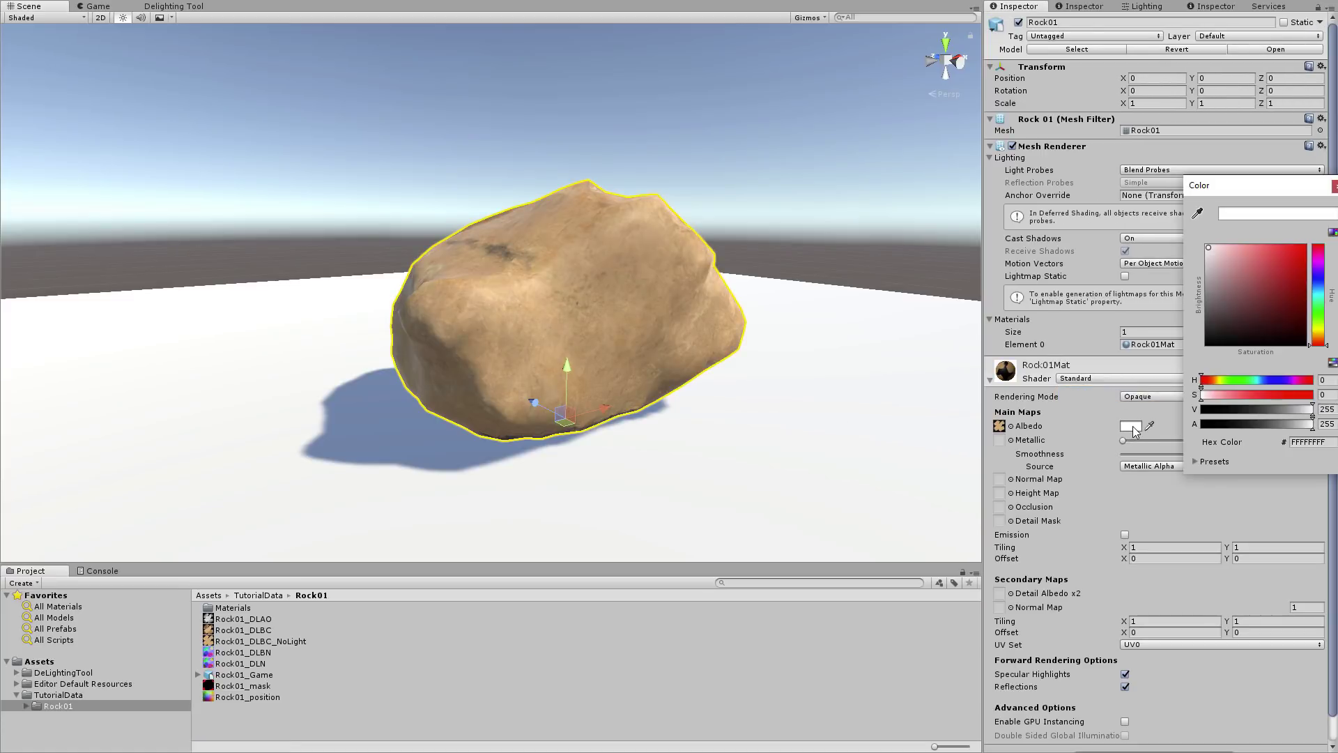
{"action": "left_click", "coordinate": [1335, 187]}
{"action": "middle_click_drag", "start_coordinate": [783, 427], "coordinate": [591, 402]}
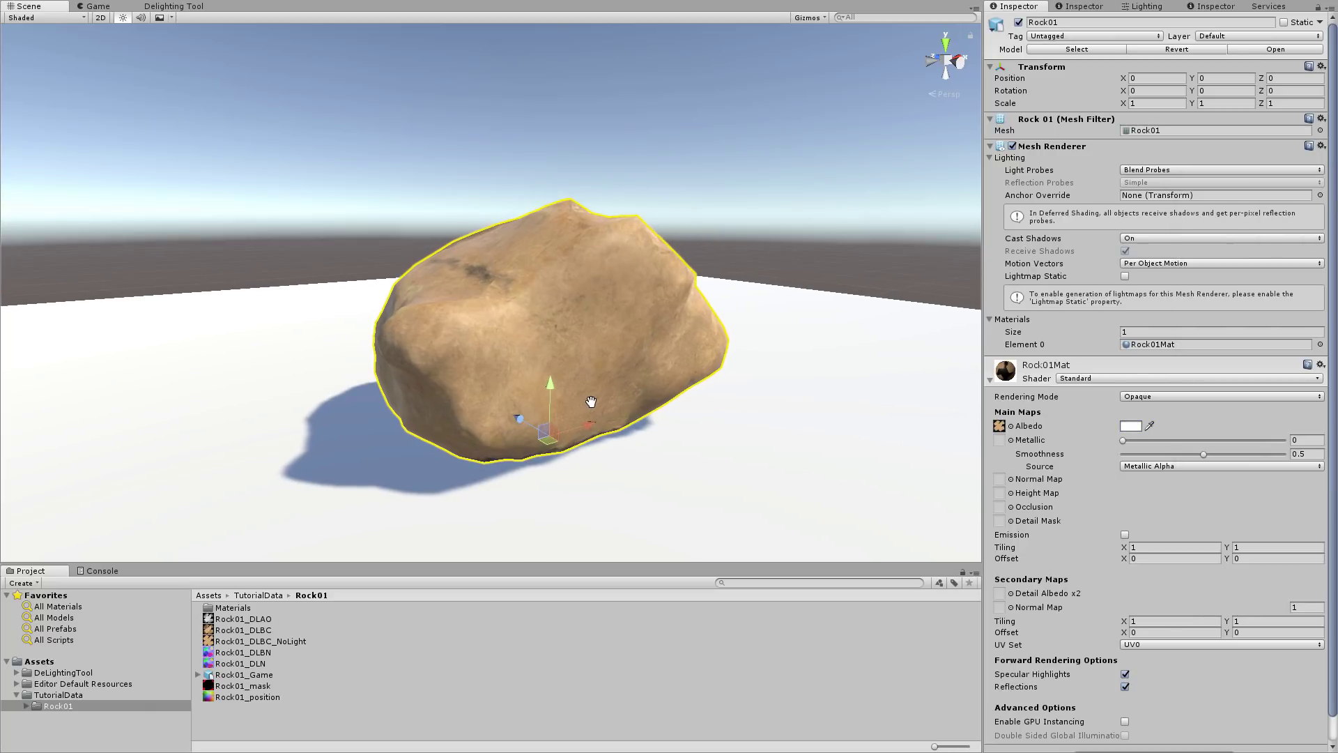
Step: Import Desktop/Rock01/BakedTextures/Rock01_NM.tga into the Rock01 folder
{"action": "left_click", "coordinate": [385, 716]}
{"action": "right_click", "coordinate": [371, 718]}
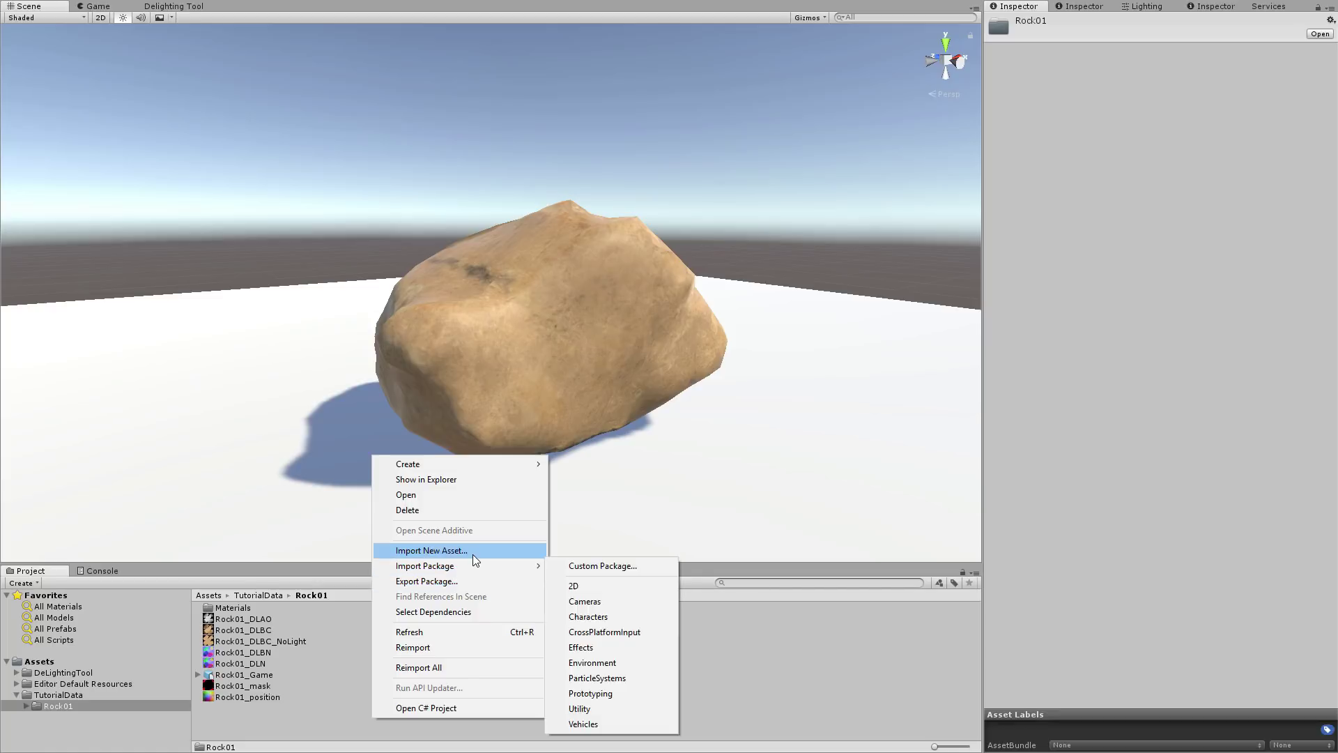
{"action": "left_click", "coordinate": [473, 554]}
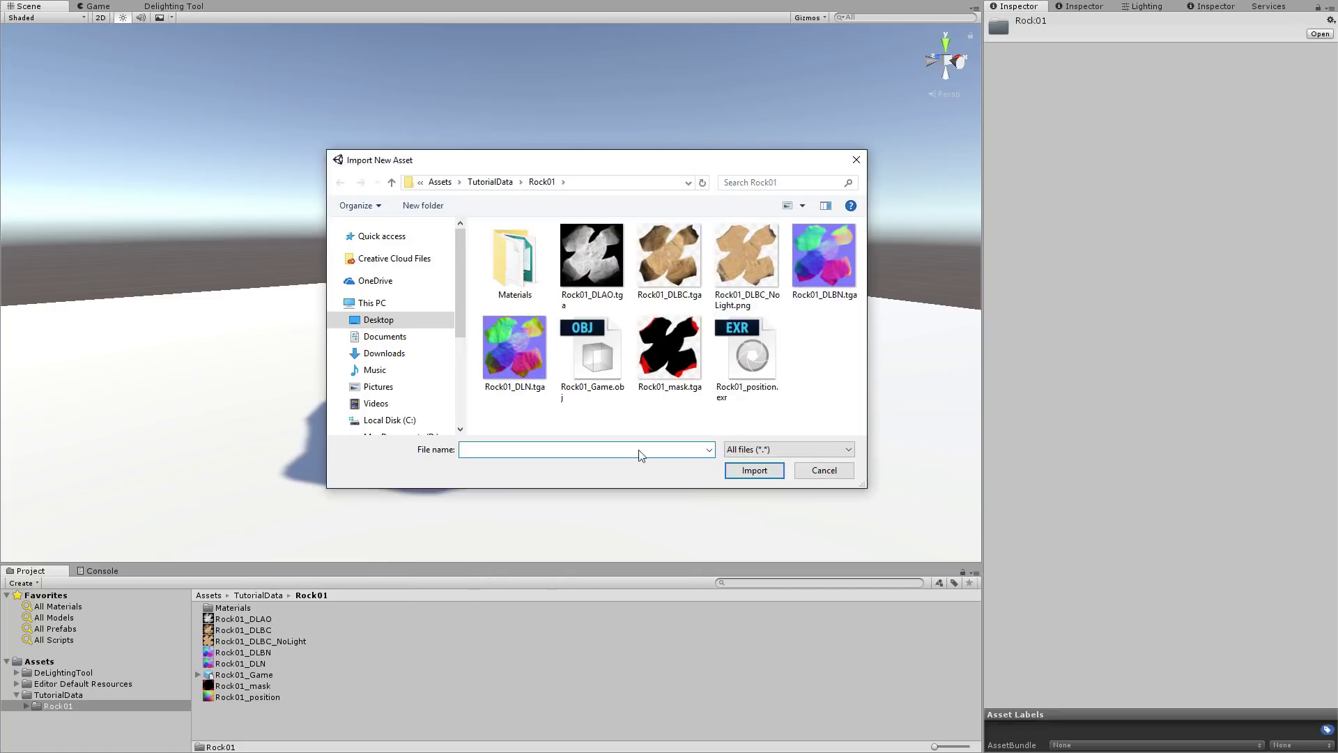
{"action": "left_click", "coordinate": [378, 319]}
{"action": "double_click", "coordinate": [522, 259]}
{"action": "double_click", "coordinate": [512, 242]}
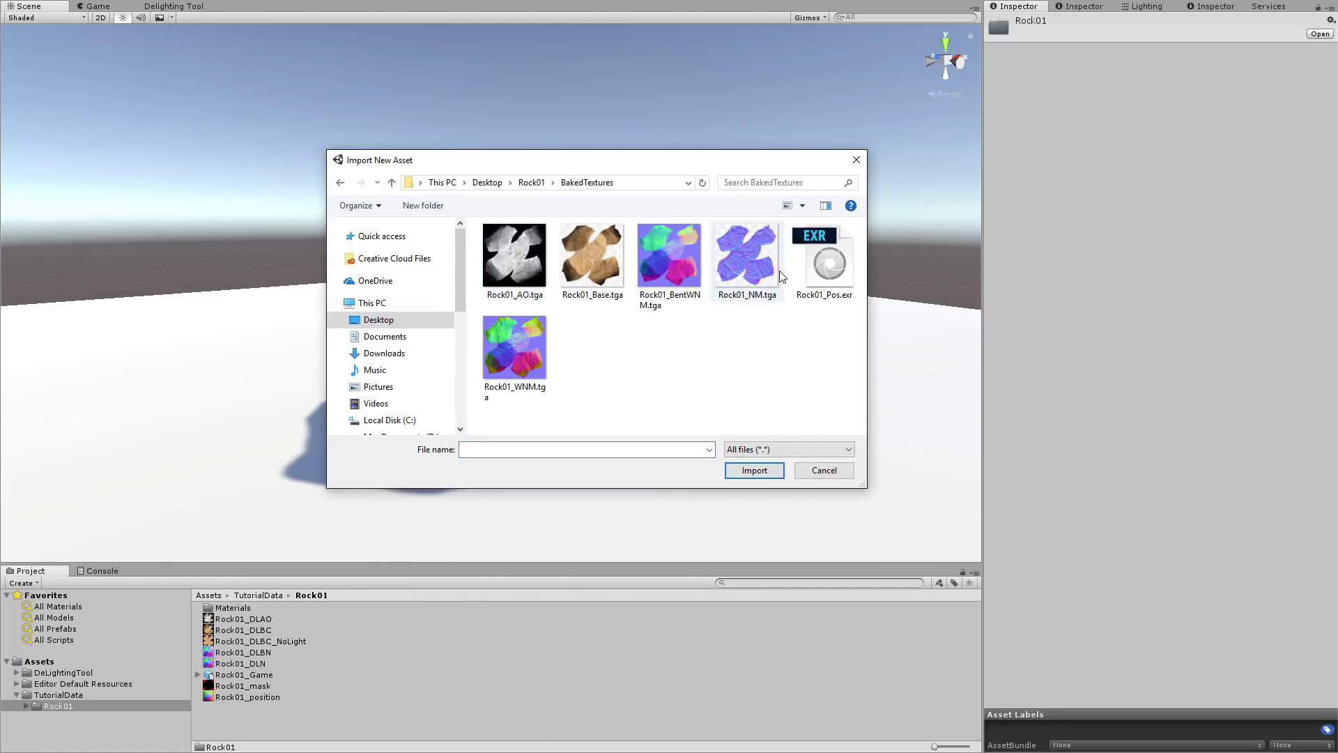
{"action": "left_click", "coordinate": [743, 267]}
{"action": "left_click", "coordinate": [743, 469]}
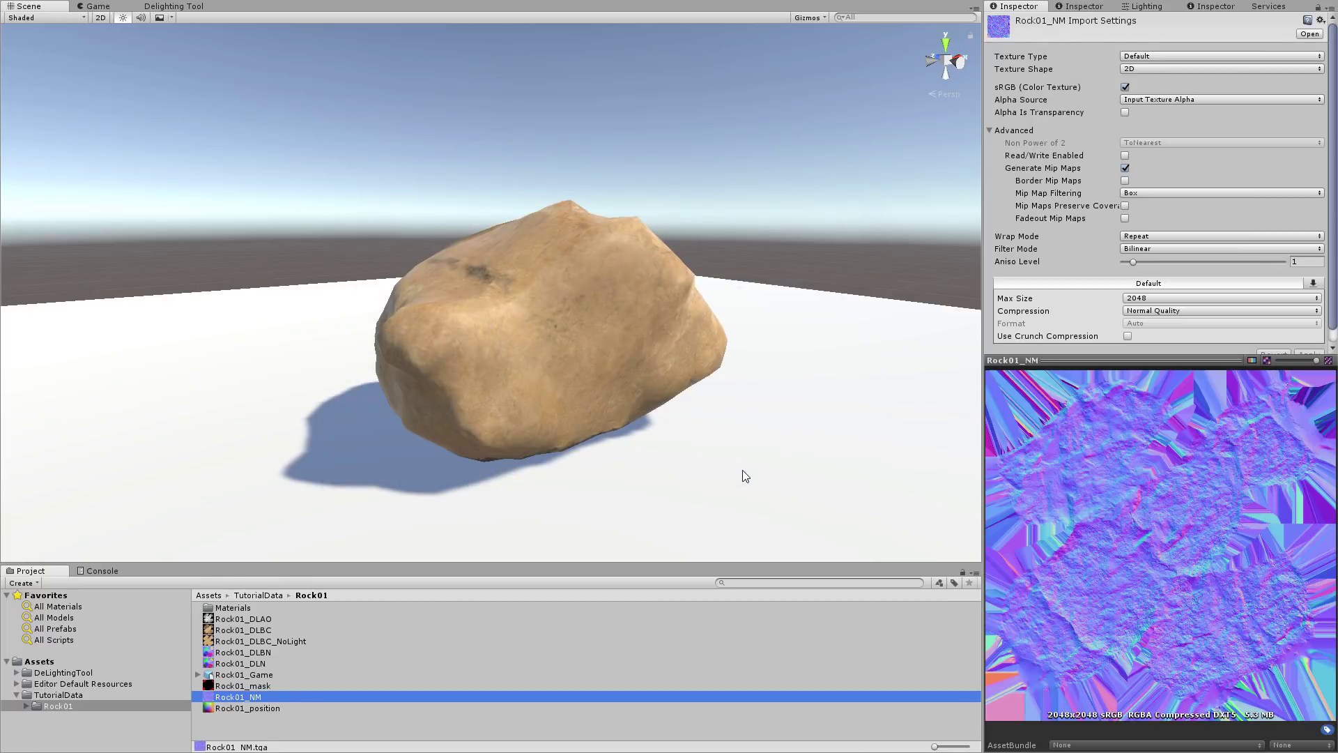
Step: Set Rock01_NM to Normal map type with High Quality compression and apply
{"action": "left_click", "coordinate": [1160, 57]}
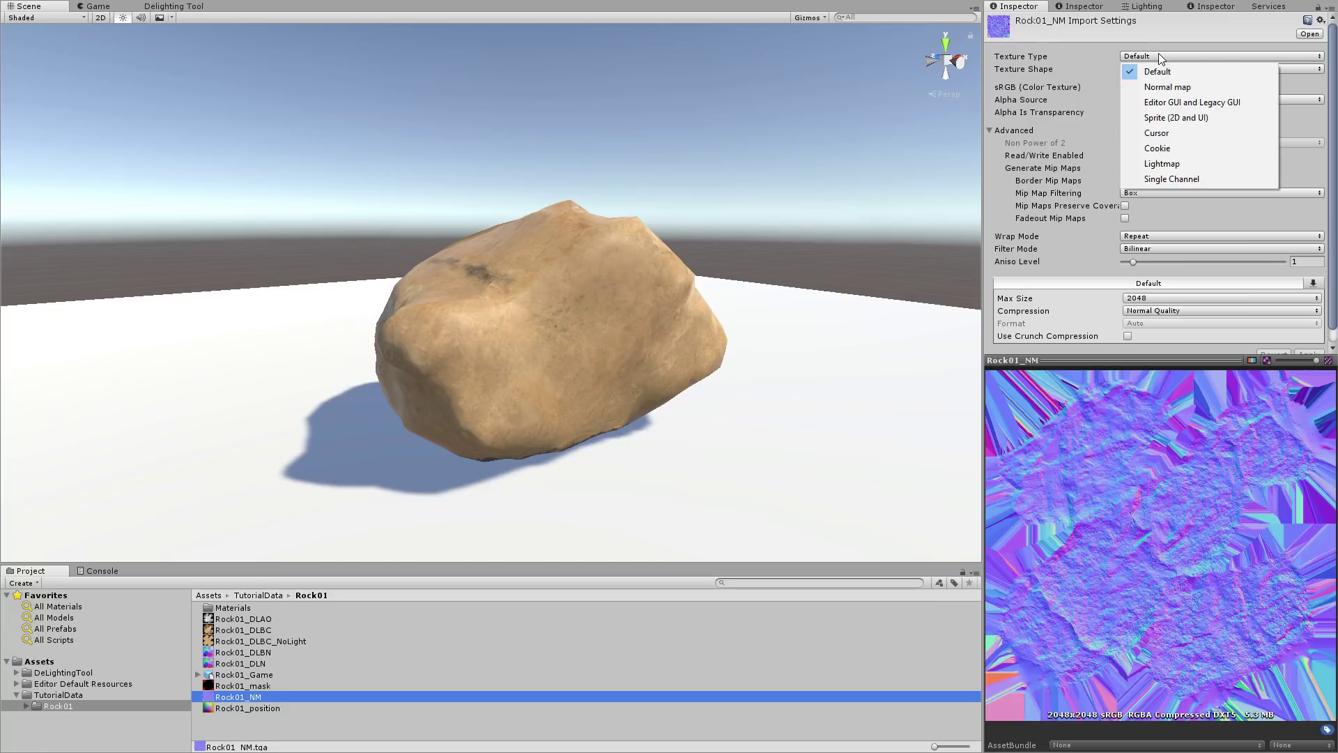
{"action": "left_click", "coordinate": [1191, 89]}
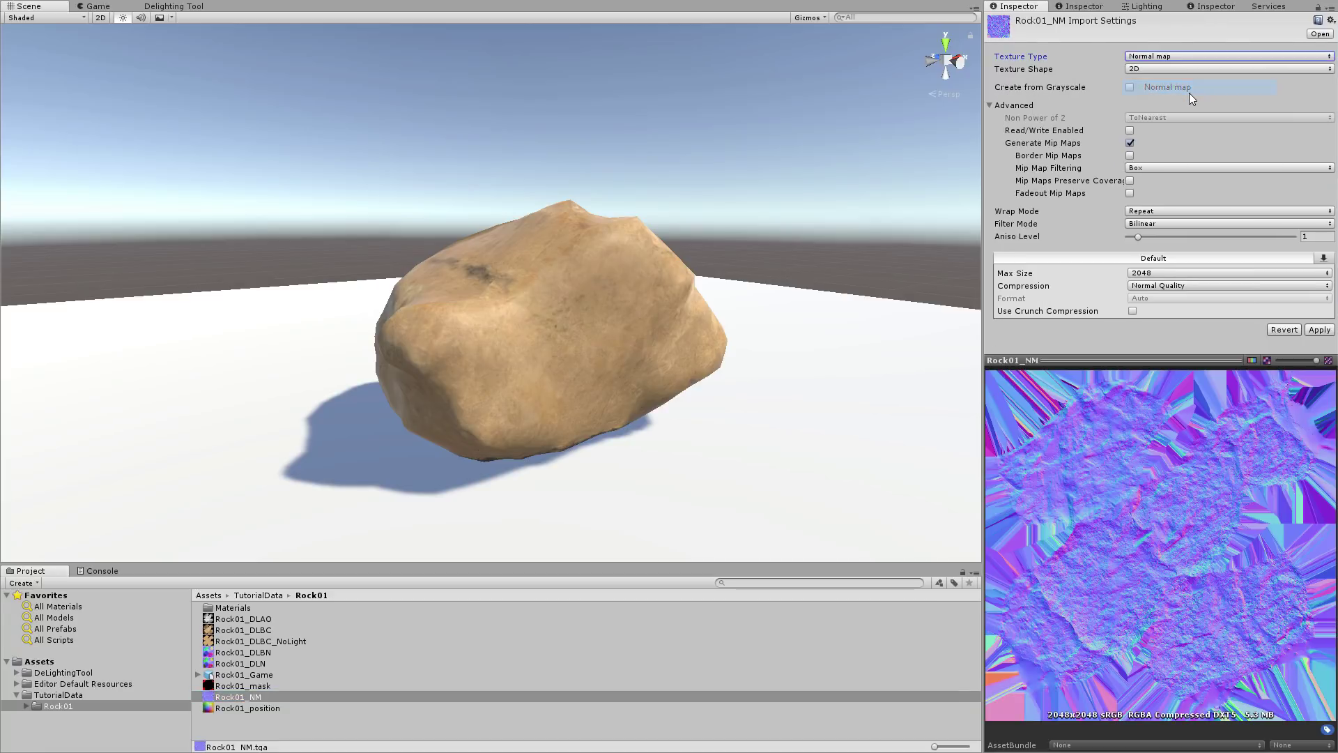
{"action": "left_click", "coordinate": [1218, 285]}
{"action": "left_click", "coordinate": [1202, 342]}
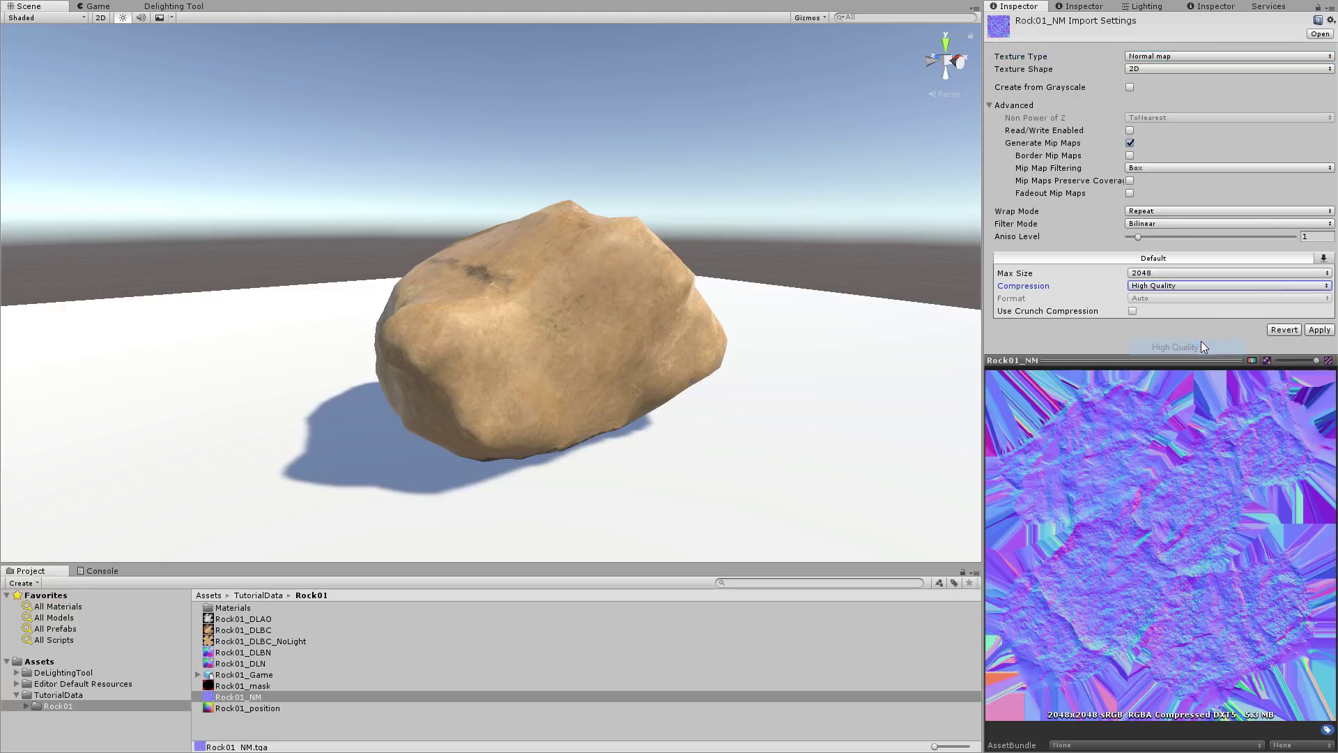
{"action": "left_click", "coordinate": [1319, 330]}
Step: Assign Rock01_NM as Rock01Mat's normal map
{"action": "left_click", "coordinate": [535, 388]}
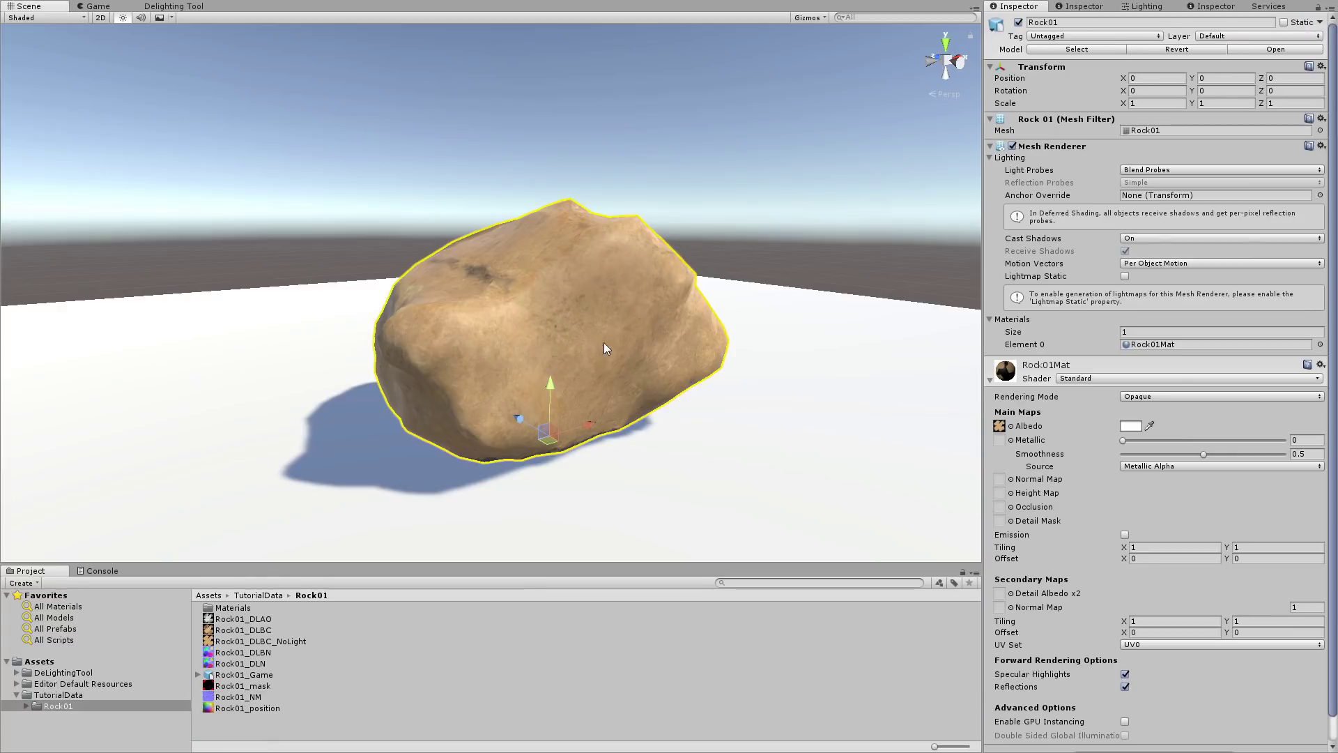
{"action": "left_click_drag", "start_coordinate": [237, 701], "coordinate": [1002, 488]}
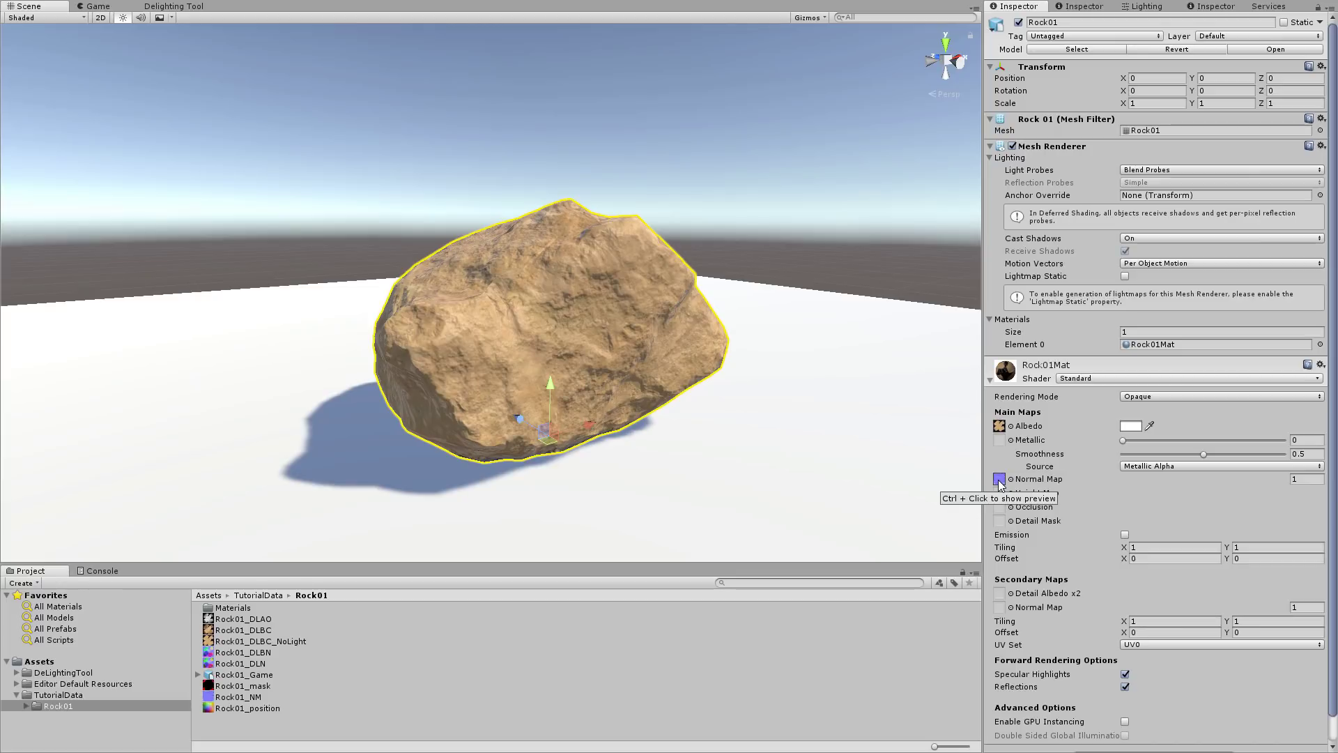
{"action": "left_click", "coordinate": [820, 270]}
{"action": "left_click_drag", "start_coordinate": [820, 270], "coordinate": [481, 311], "text": "alt"}
{"action": "left_click", "coordinate": [481, 310]}
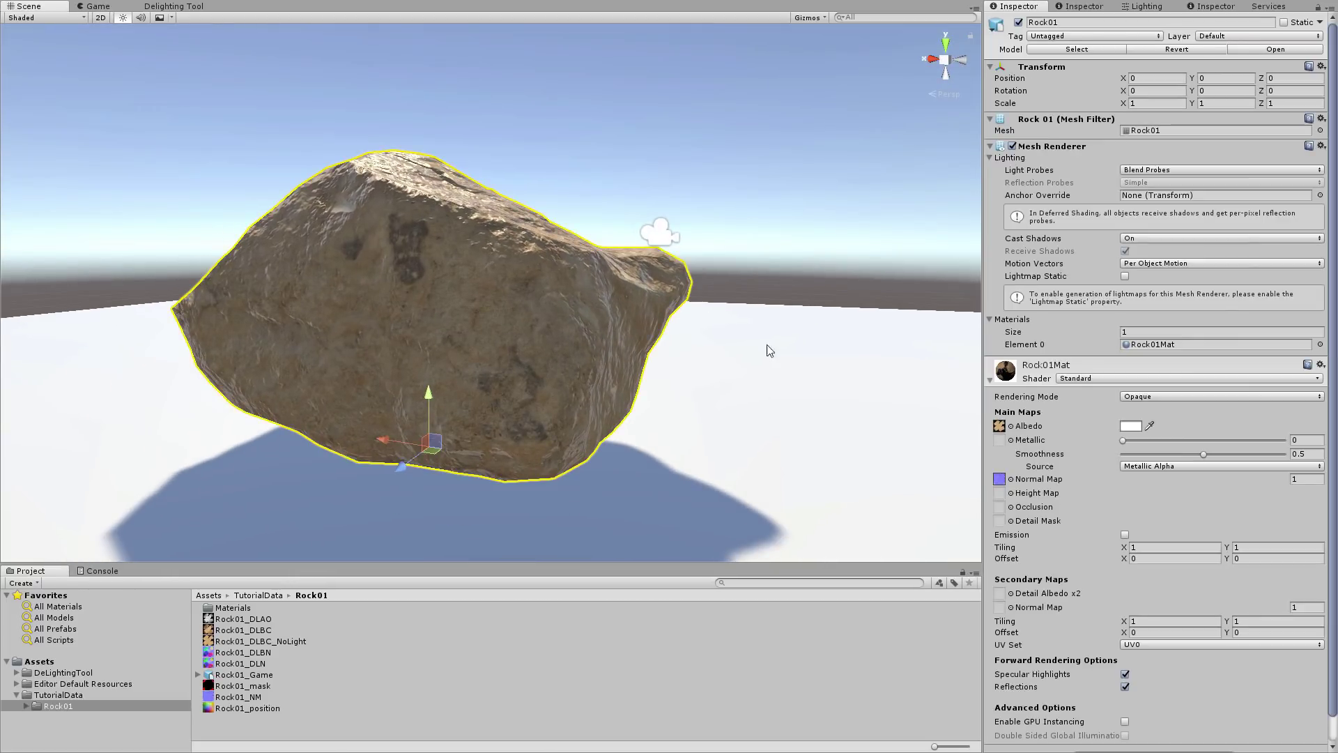
Step: Lower smoothness to 0.227 and assign Rock01_DLAO as the occlusion map
{"action": "left_click_drag", "start_coordinate": [1206, 454], "coordinate": [1162, 454]}
{"action": "left_click_drag", "start_coordinate": [260, 619], "coordinate": [1000, 507]}
{"action": "left_click_drag", "start_coordinate": [471, 419], "coordinate": [651, 456], "text": "alt"}
Step: Raise the ground plane to Y 0.083
{"action": "left_click", "coordinate": [651, 456]}
{"action": "left_click_drag", "start_coordinate": [543, 360], "coordinate": [542, 354]}
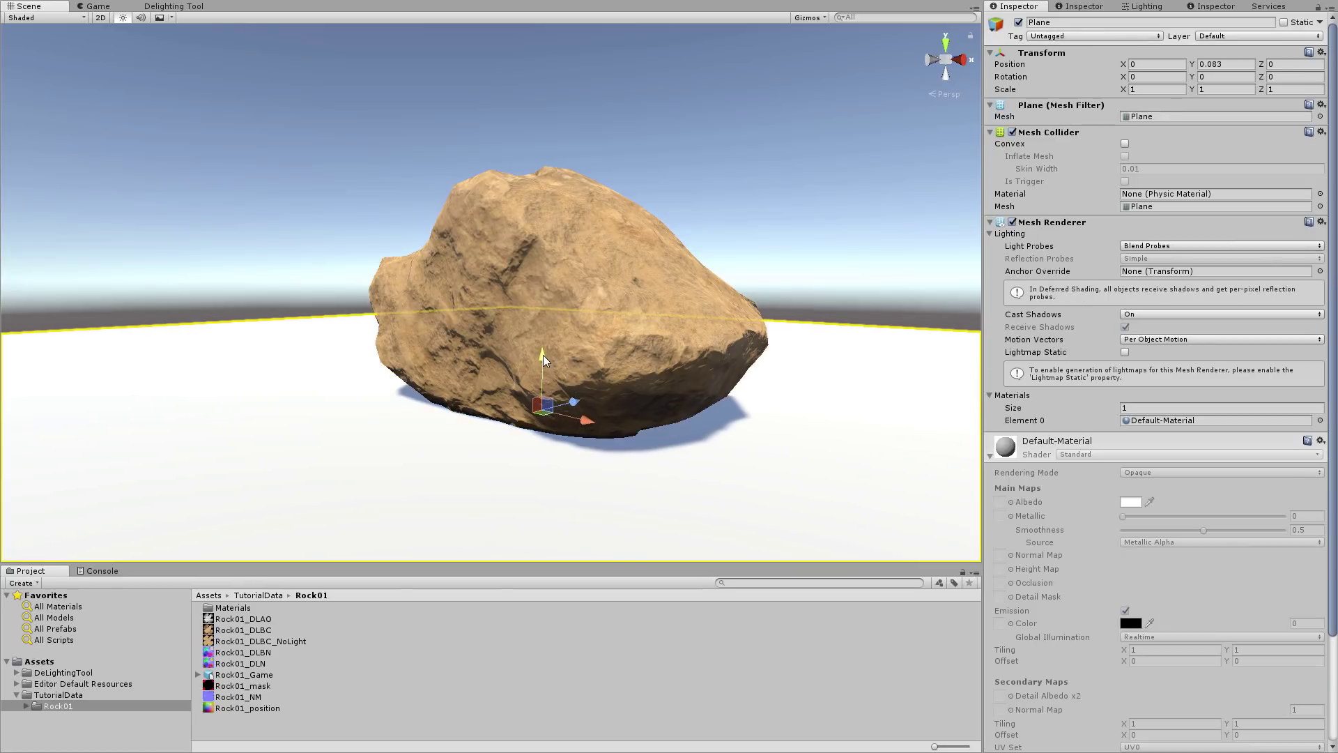
{"action": "mouse_move", "coordinate": [822, 418]}
{"action": "left_mouse_down", "text": "alt"}
{"action": "mouse_move", "coordinate": [857, 421]}
{"action": "mouse_move", "coordinate": [798, 424]}
{"action": "left_mouse_up", "text": "alt"}
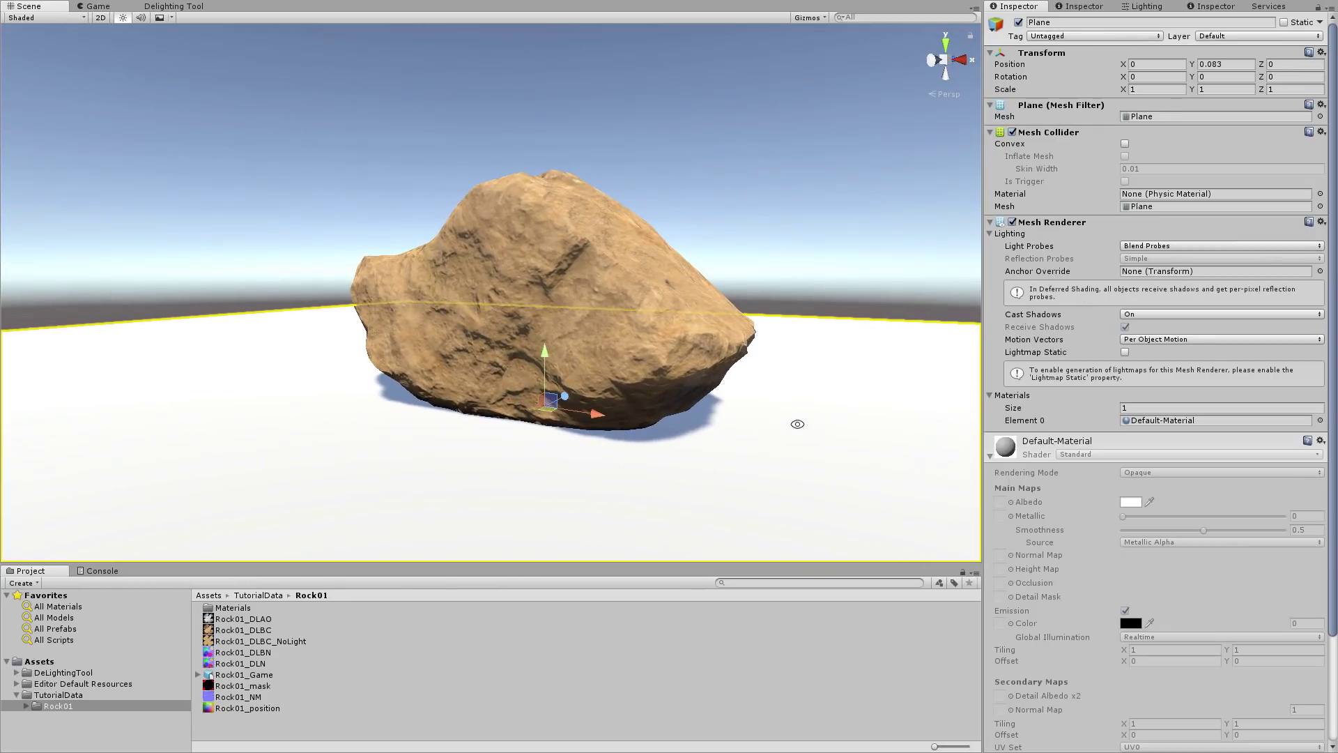
Step: Mark the plane and rock Static, including their children
{"action": "left_click", "coordinate": [731, 336], "text": "shift"}
{"action": "left_click", "coordinate": [1295, 22]}
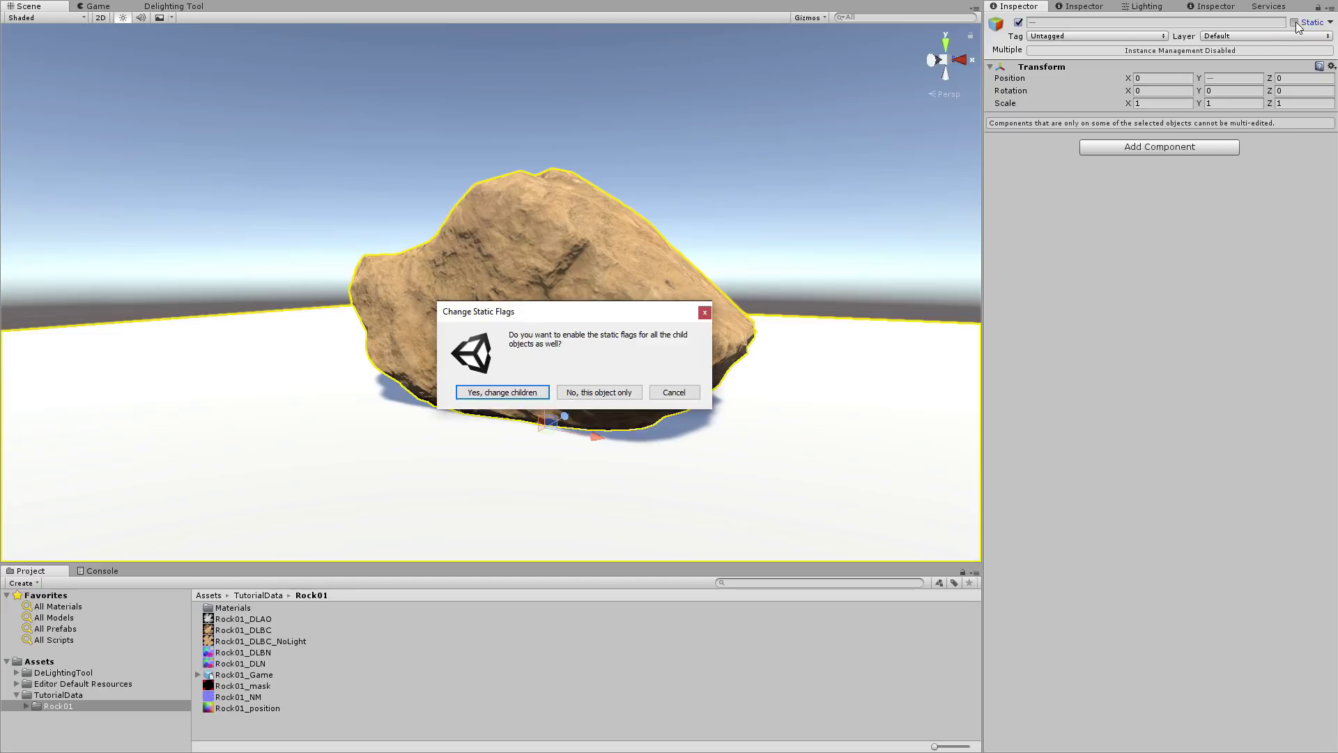
{"action": "left_click", "coordinate": [502, 392]}
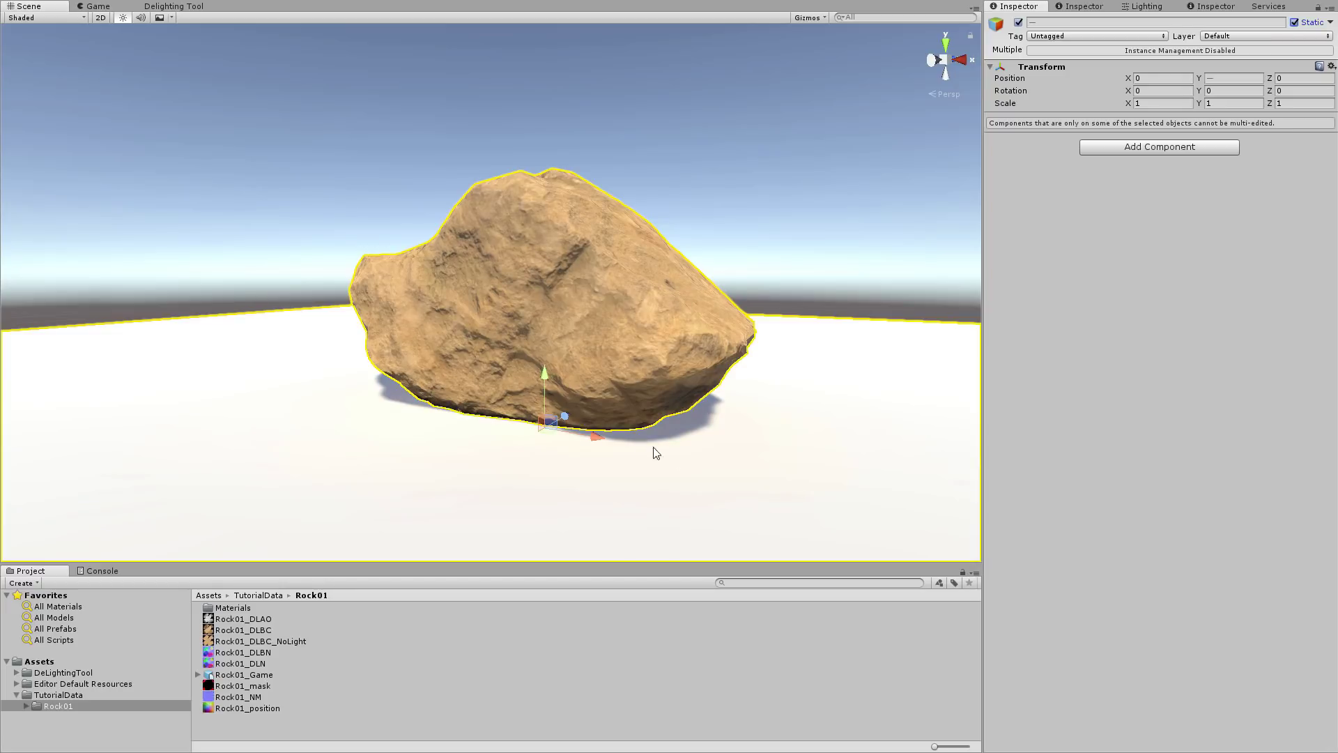
{"action": "left_click", "coordinate": [814, 252]}
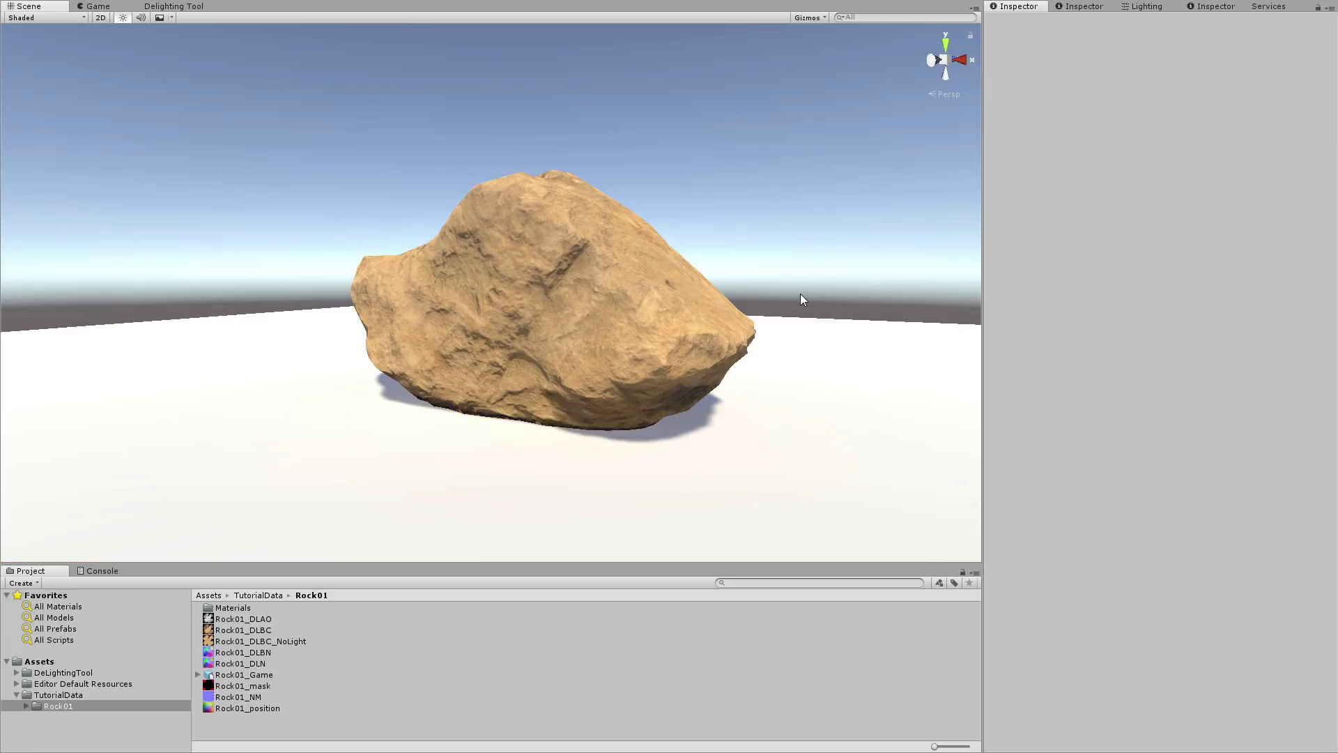
{"action": "mouse_move", "coordinate": [800, 300]}
{"action": "left_mouse_down", "text": "alt"}
{"action": "mouse_move", "coordinate": [224, 296]}
{"action": "mouse_move", "coordinate": [626, 332]}
{"action": "mouse_move", "coordinate": [786, 293]}
{"action": "left_mouse_up", "text": "alt"}
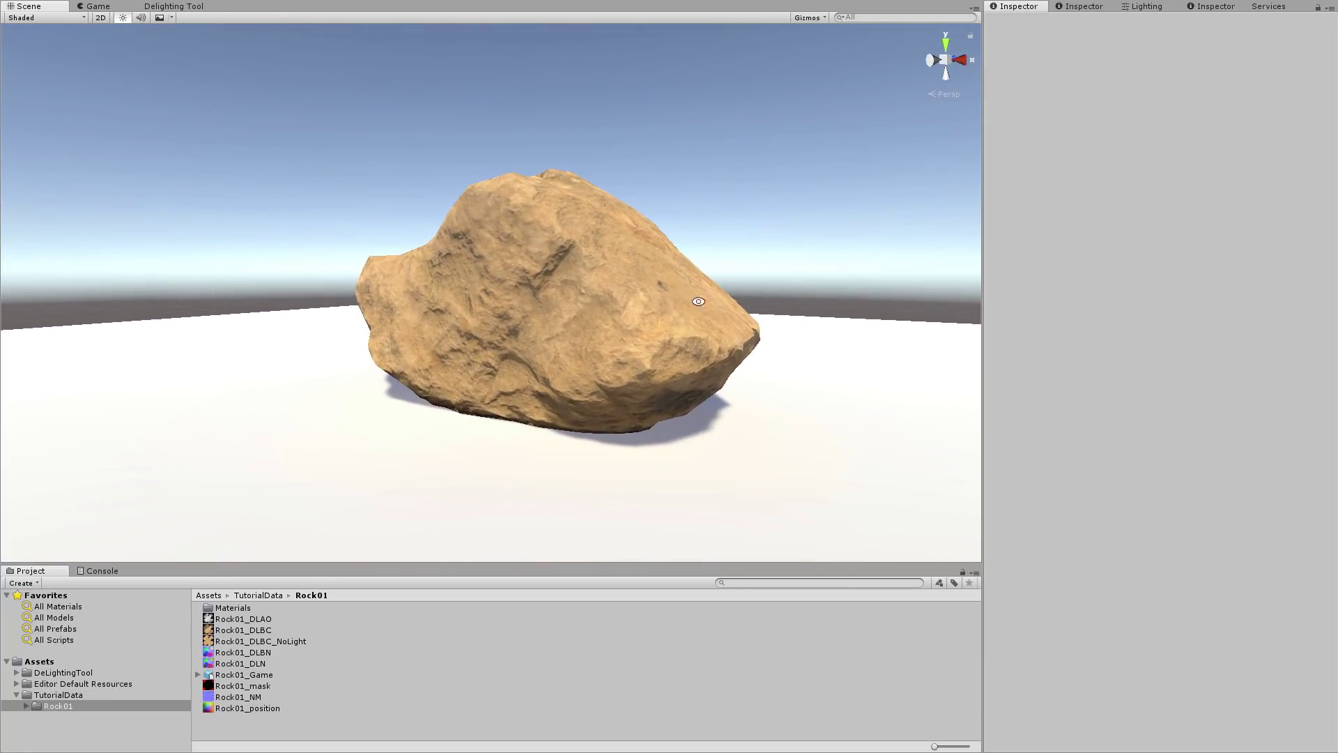
{"action": "left_click", "coordinate": [649, 304]}
{"action": "left_click", "coordinate": [656, 304]}
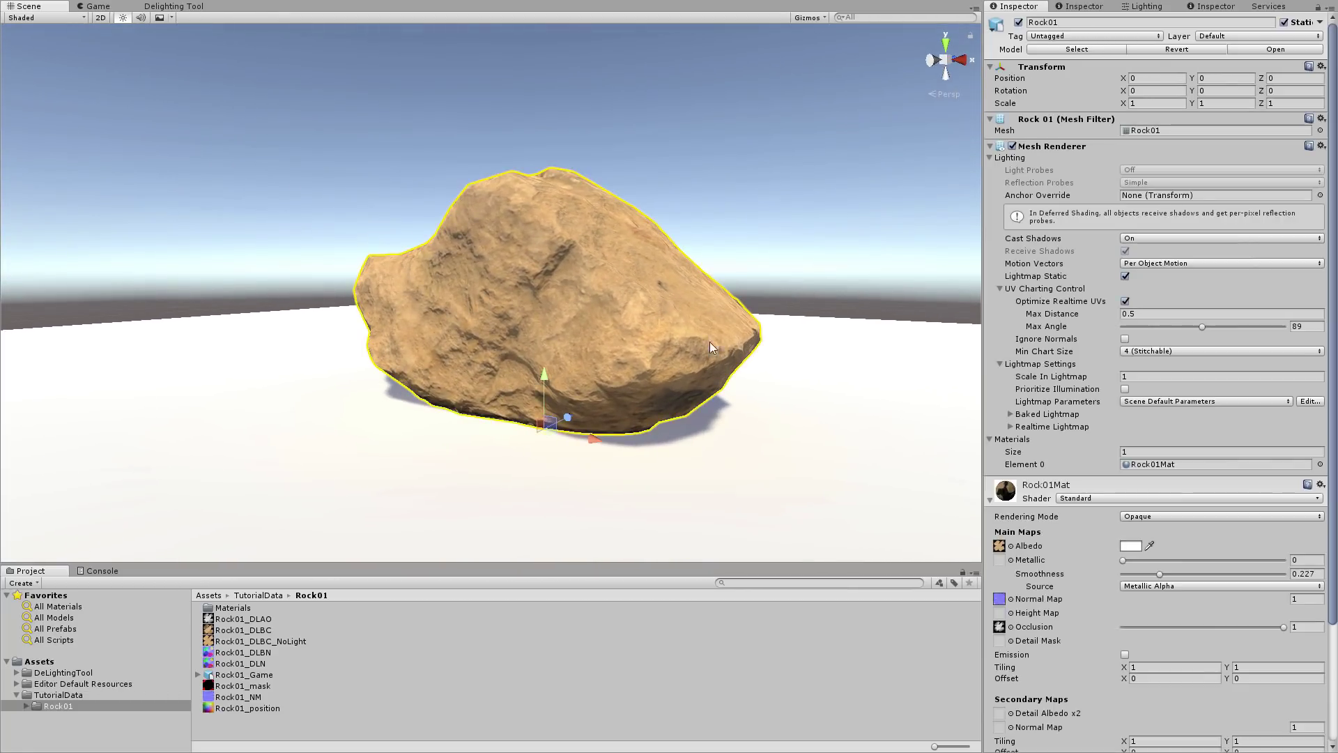
{"action": "key", "text": "f"}
{"action": "left_click", "coordinate": [259, 631]}
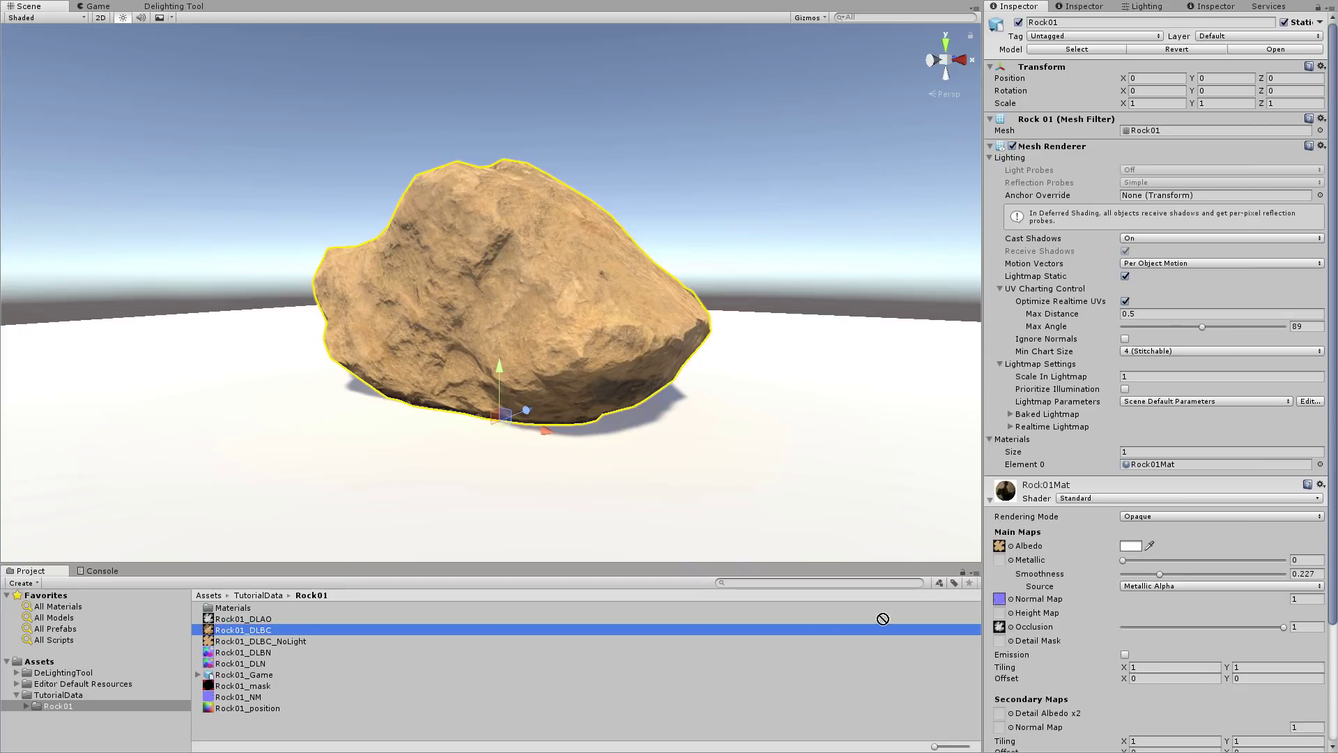
{"action": "left_click_drag", "start_coordinate": [882, 619], "coordinate": [999, 547]}
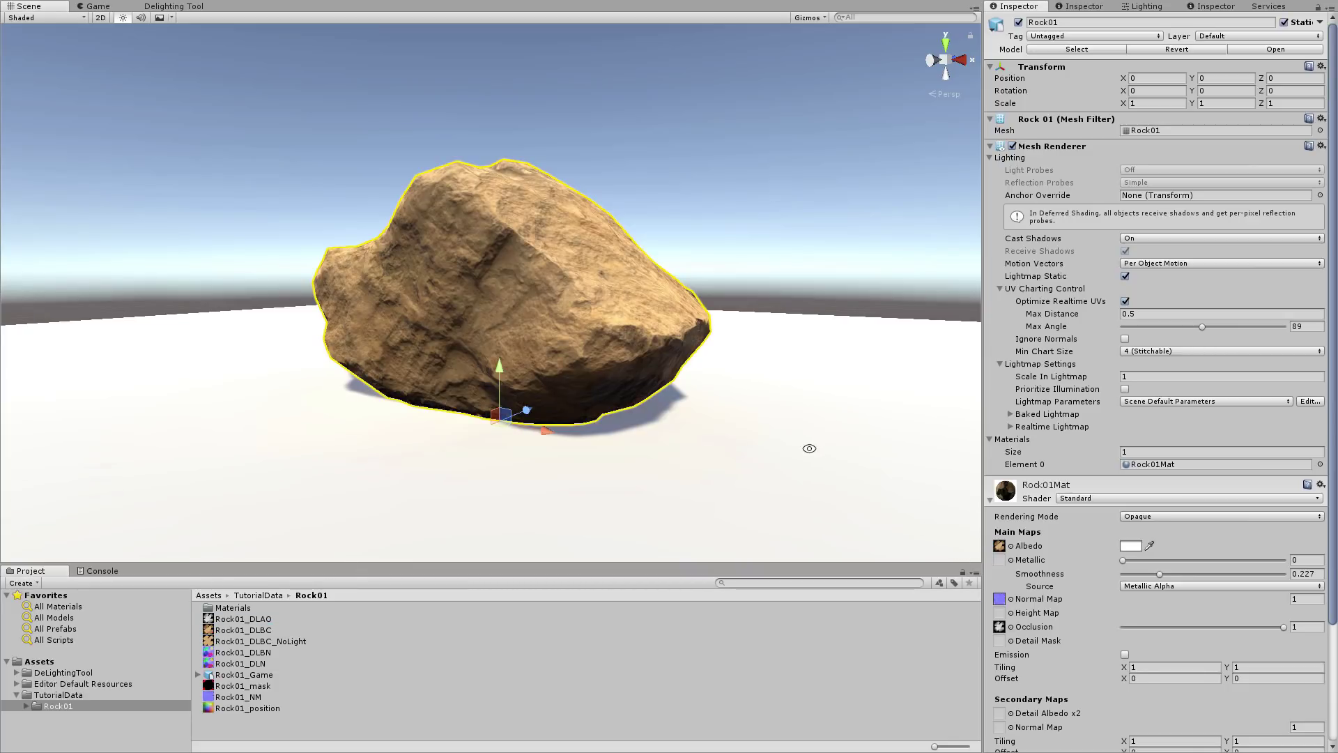
{"action": "left_click_drag", "start_coordinate": [809, 448], "coordinate": [725, 431], "text": "alt"}
{"action": "left_click", "coordinate": [733, 368]}
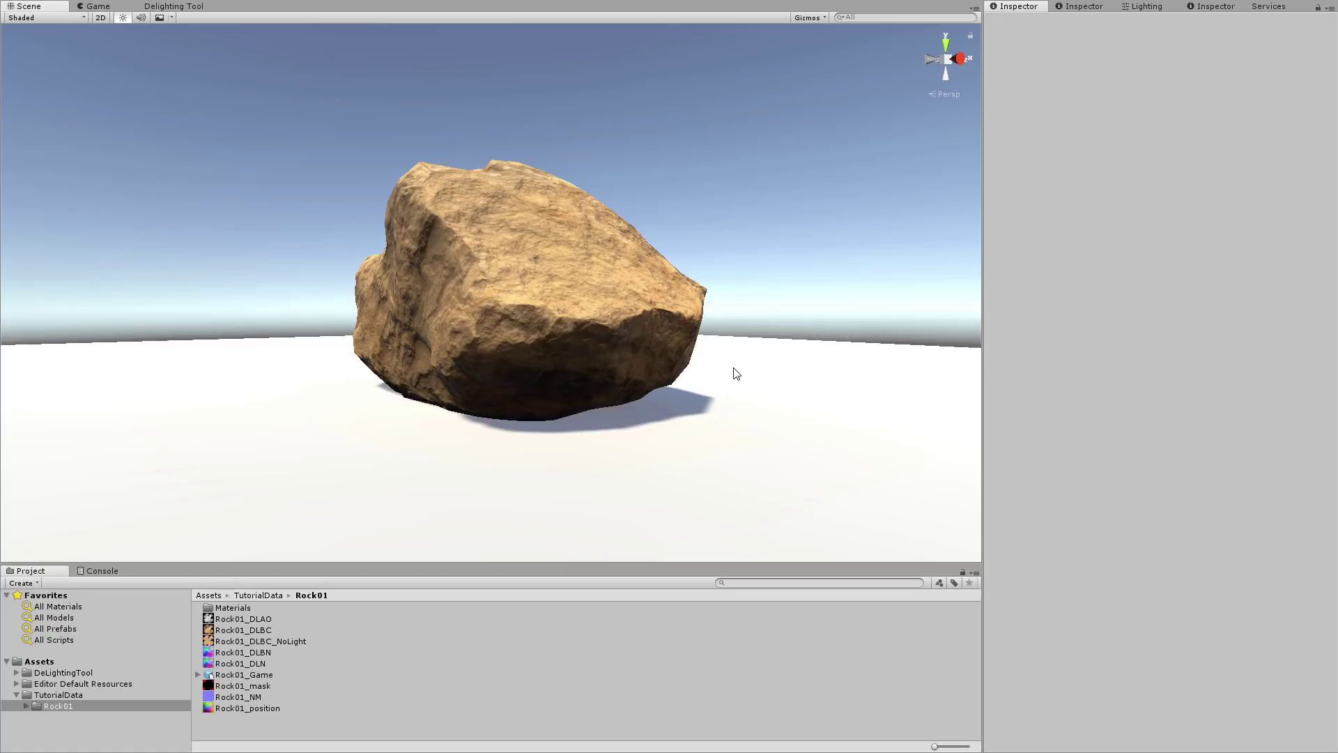
Step: Undo to restore the rock selection, then scroll the manual to Photogrammetry Guidelines
{"action": "key", "text": "ctrl+z"}
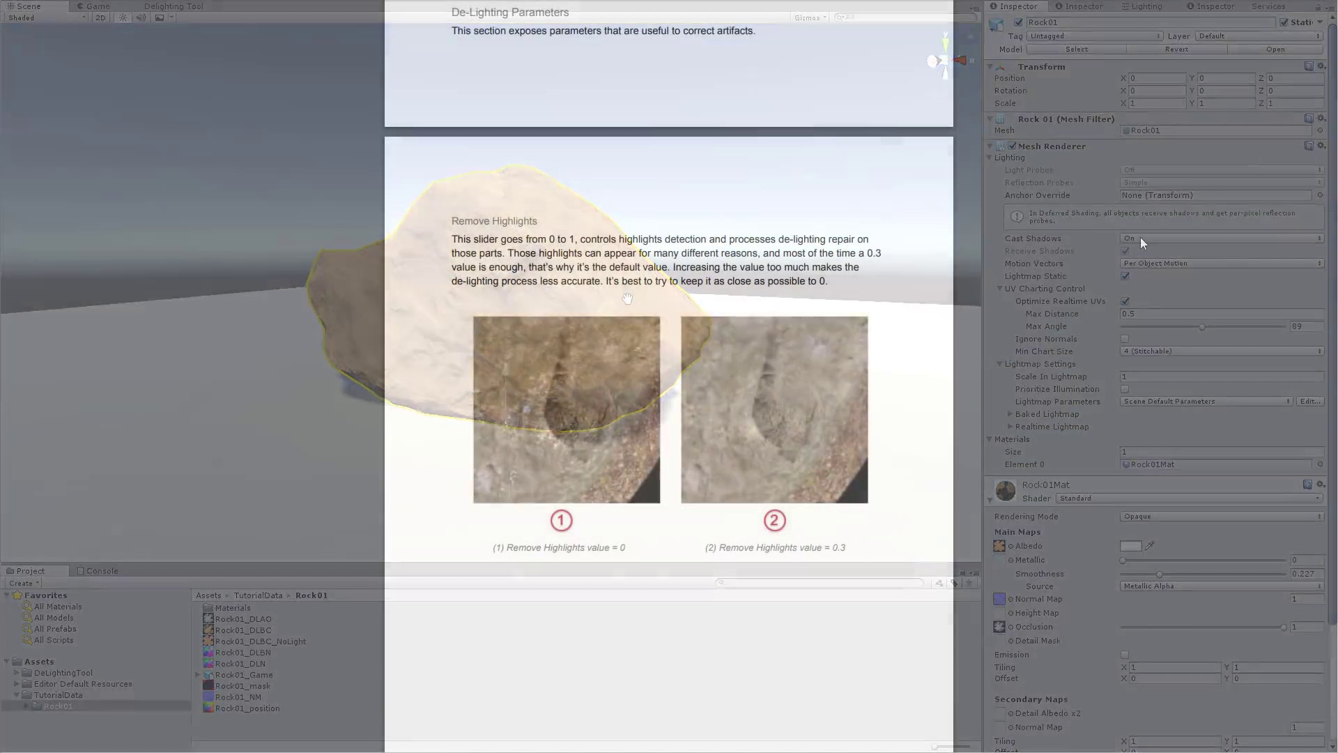
{"action": "scroll", "coordinate": [1141, 237], "scroll_direction": "down", "scroll_amount": 5}
{"action": "scroll", "coordinate": [1141, 239], "scroll_direction": "down", "scroll_amount": 15}
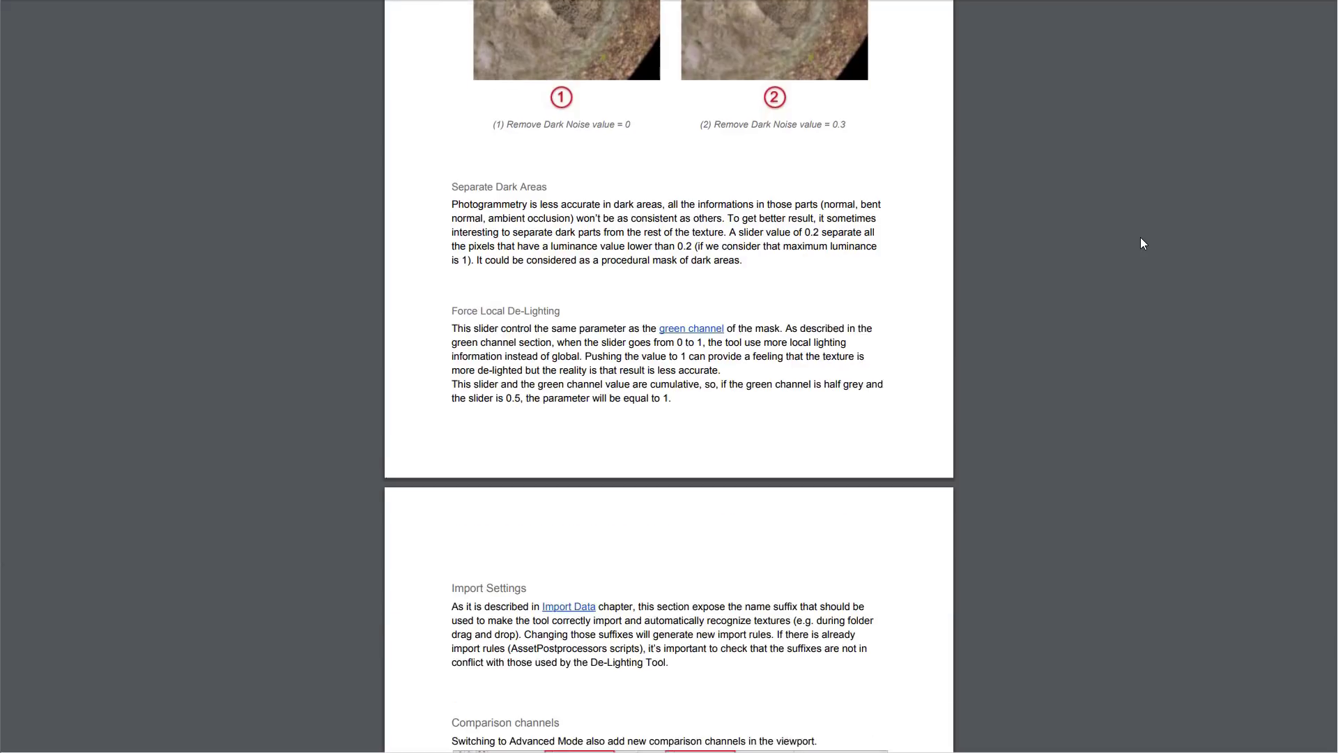
{"action": "scroll", "coordinate": [1141, 238], "scroll_direction": "down", "scroll_amount": 15}
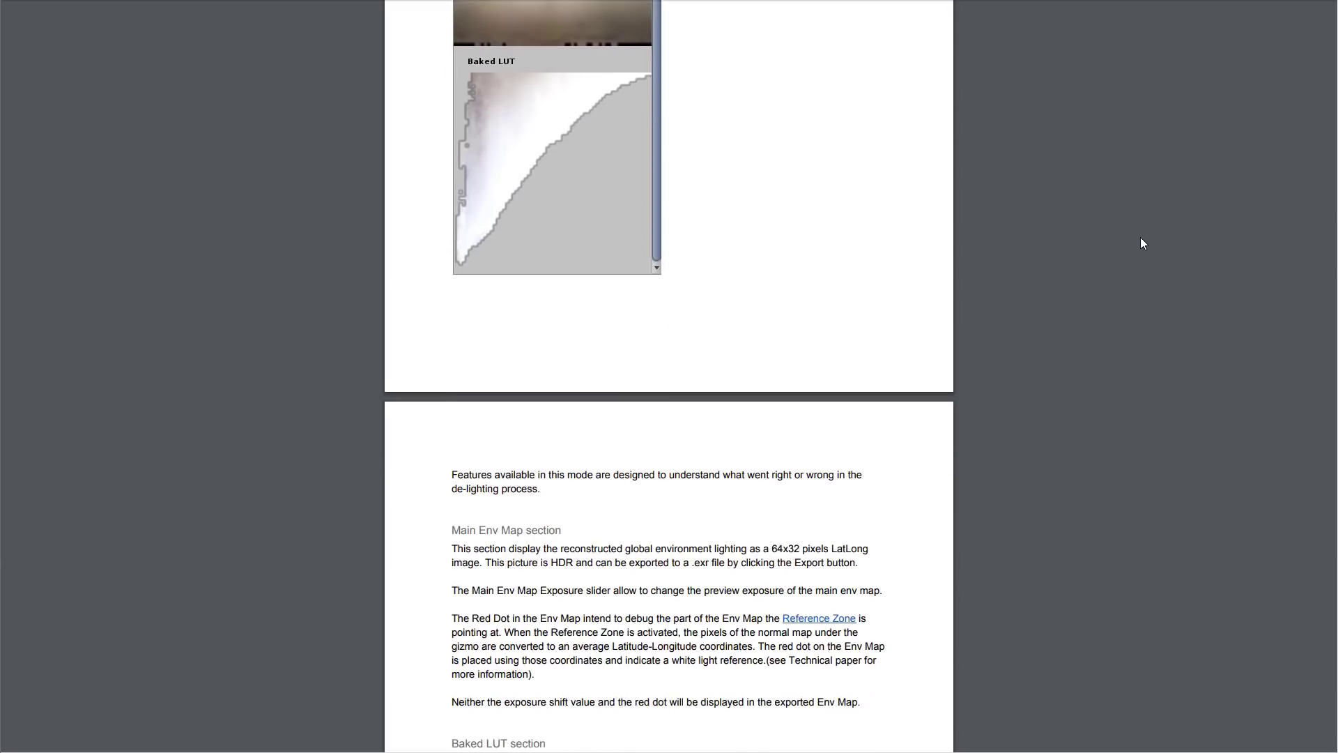
{"action": "scroll", "coordinate": [1141, 238], "scroll_direction": "down", "scroll_amount": 15}
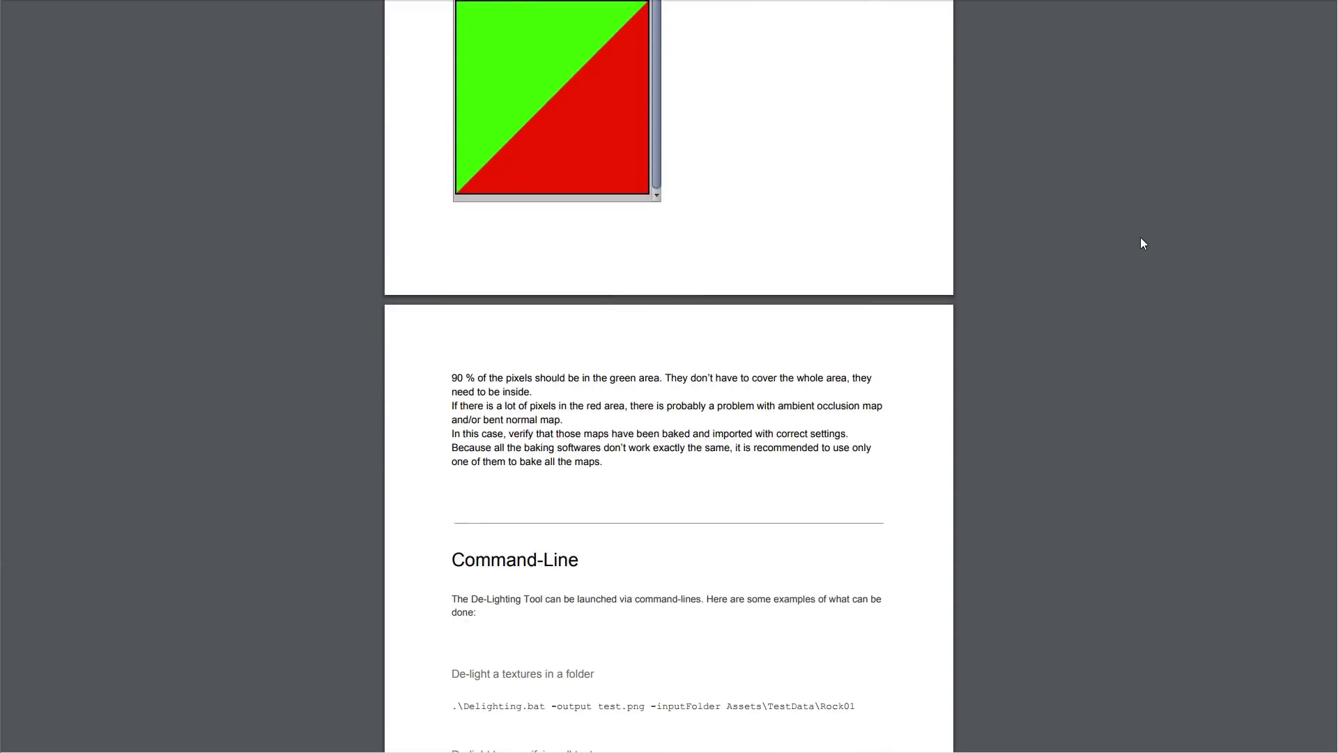
{"action": "scroll", "coordinate": [1140, 243], "scroll_direction": "down", "scroll_amount": 8}
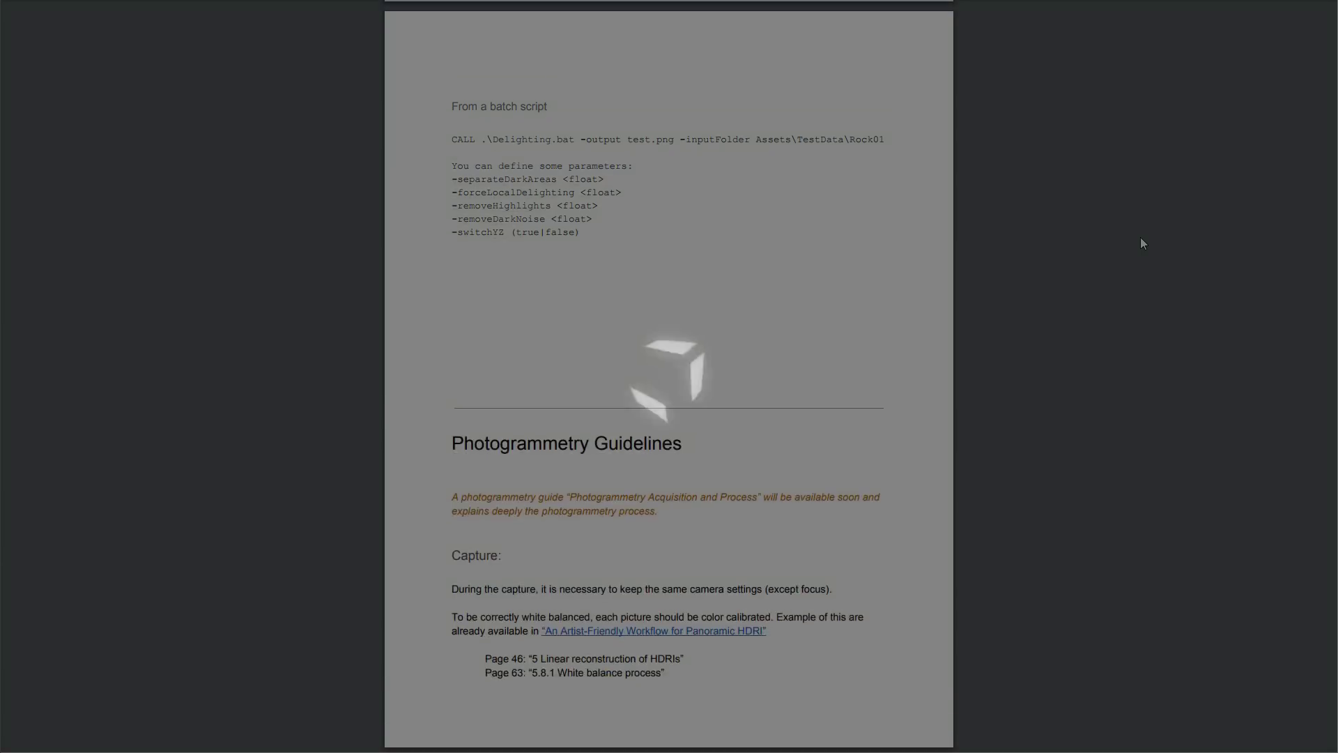